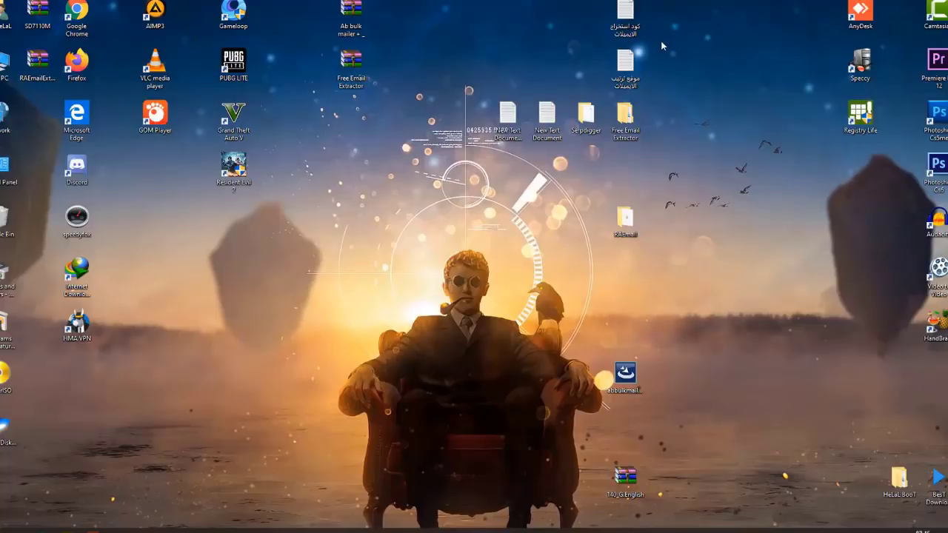
Step: Copy the email-search query line from the desktop text file and switch to Chrome
{"action": "double_click", "coordinate": [626, 19]}
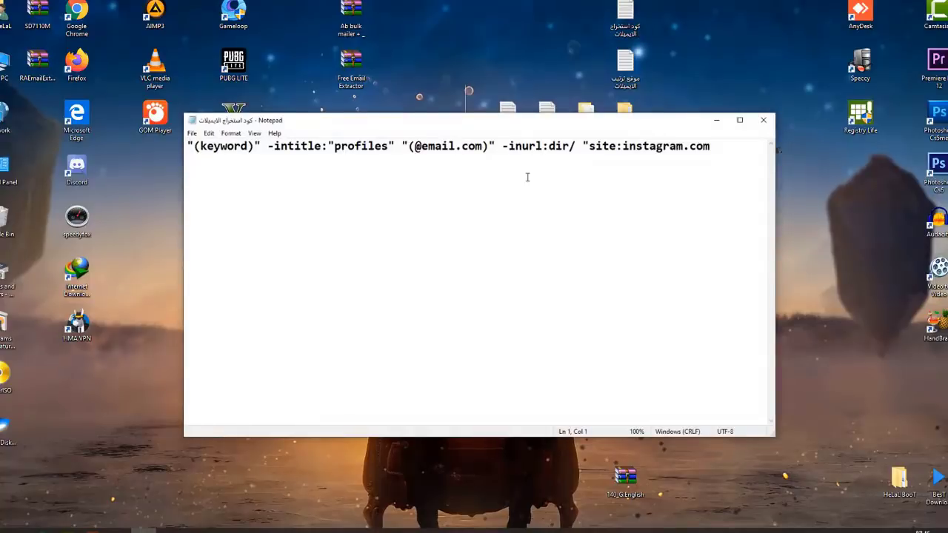
{"action": "left_click_drag", "start_coordinate": [713, 146], "coordinate": [180, 146]}
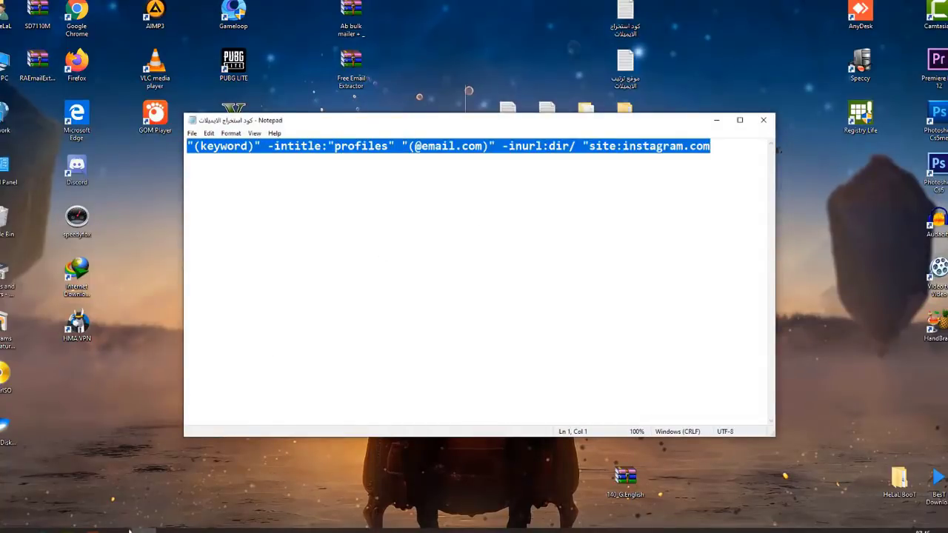
{"action": "right_click", "coordinate": [521, 154]}
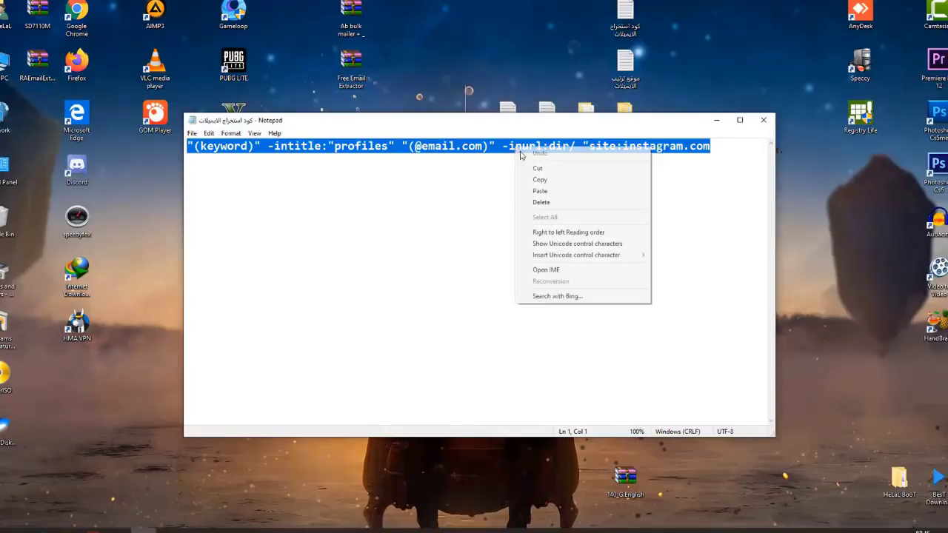
{"action": "left_click", "coordinate": [540, 180]}
{"action": "left_click", "coordinate": [117, 531]}
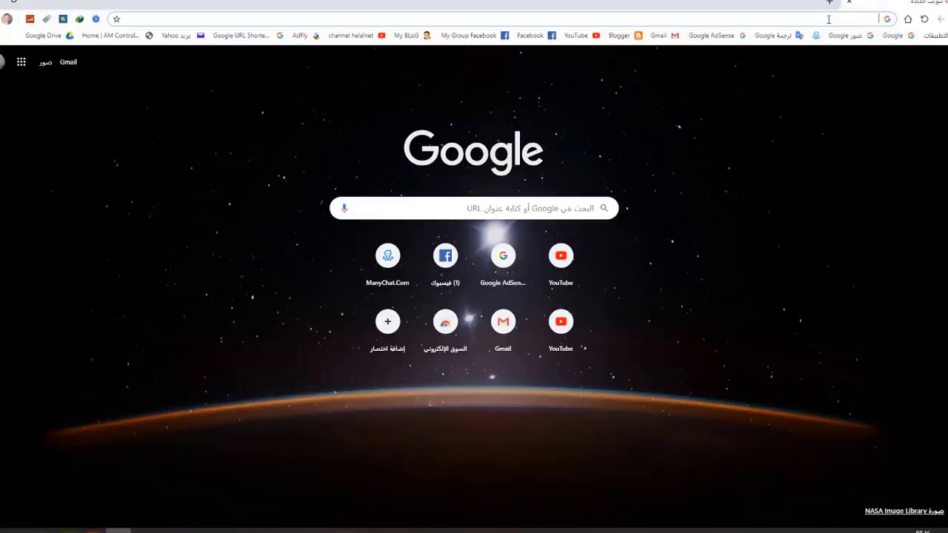
Step: Open the Google homepage, paste the query into its search box, then clear it
{"action": "key", "text": "ctrl+v"}
{"action": "left_click", "coordinate": [875, 54]}
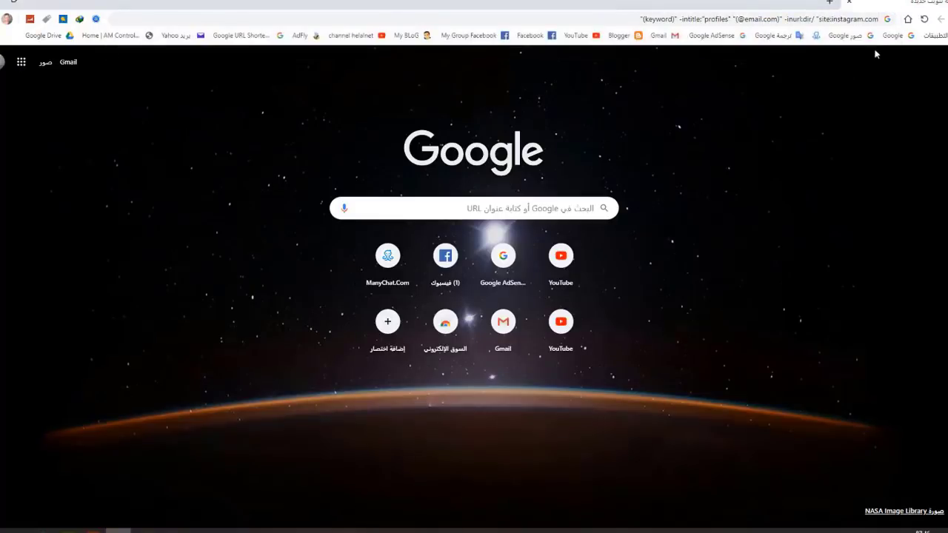
{"action": "left_click", "coordinate": [896, 36]}
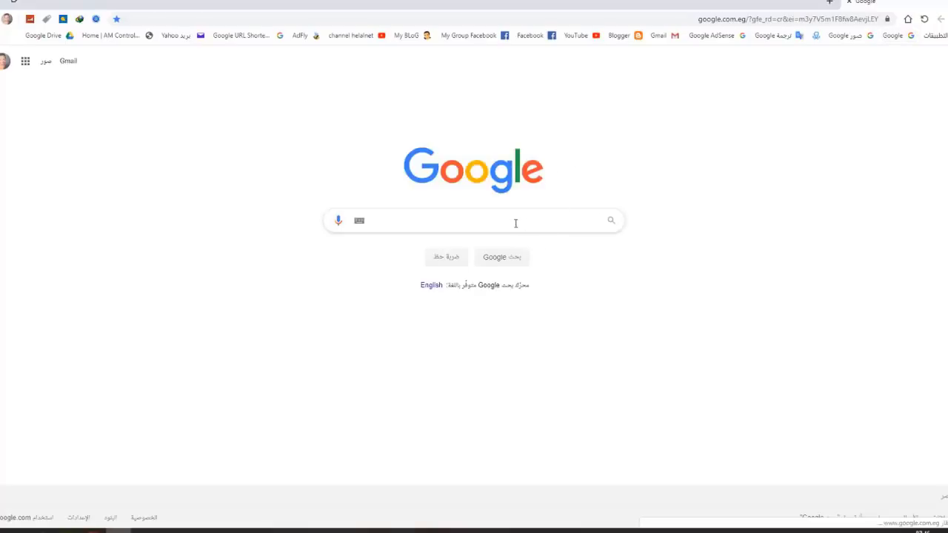
{"action": "left_click", "coordinate": [515, 223]}
{"action": "key", "text": "ctrl+v"}
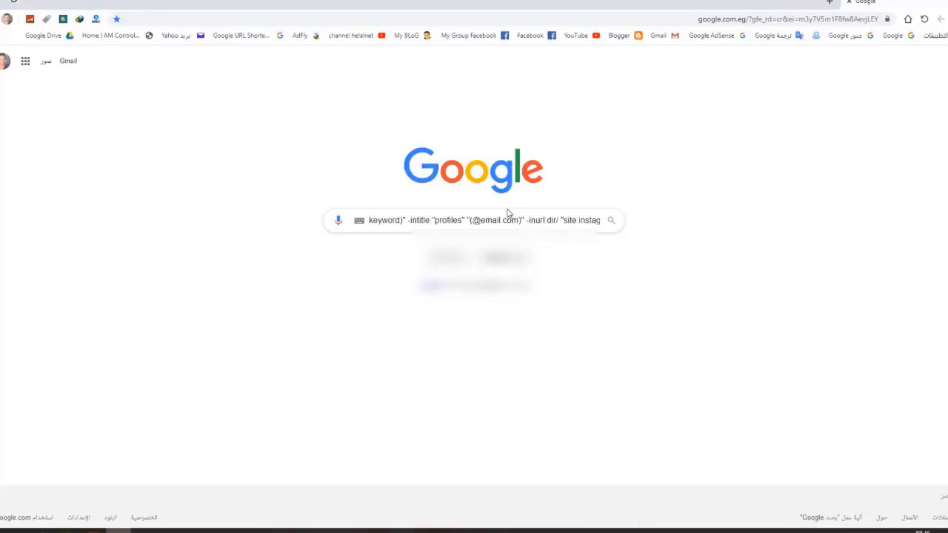
{"action": "key", "text": "ctrl+a"}
{"action": "key", "text": "BackSpace"}
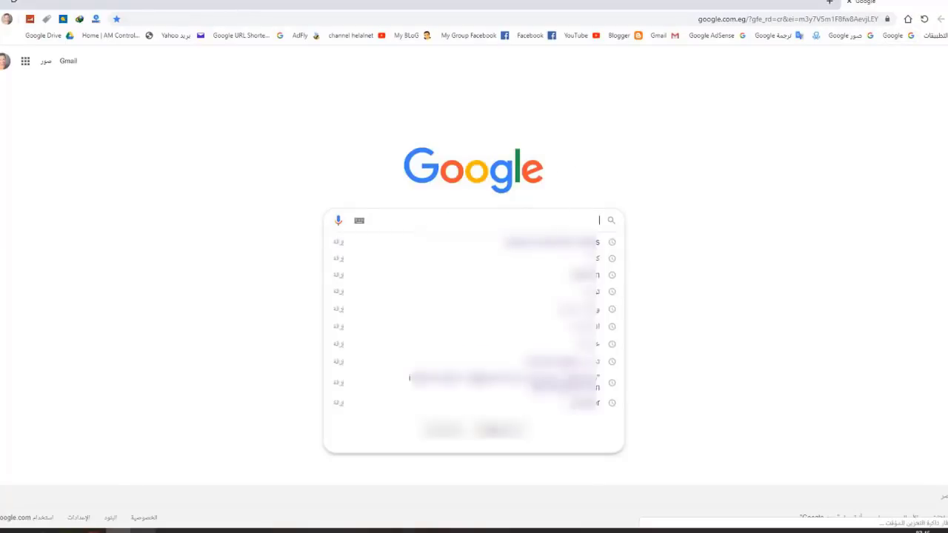
Step: Bring Notepad back, shift its window right, and place the caret in the (keyword) placeholder
{"action": "key", "text": "alt+Tab"}
{"action": "left_click_drag", "start_coordinate": [526, 121], "coordinate": [612, 129]}
{"action": "left_click", "coordinate": [311, 153]}
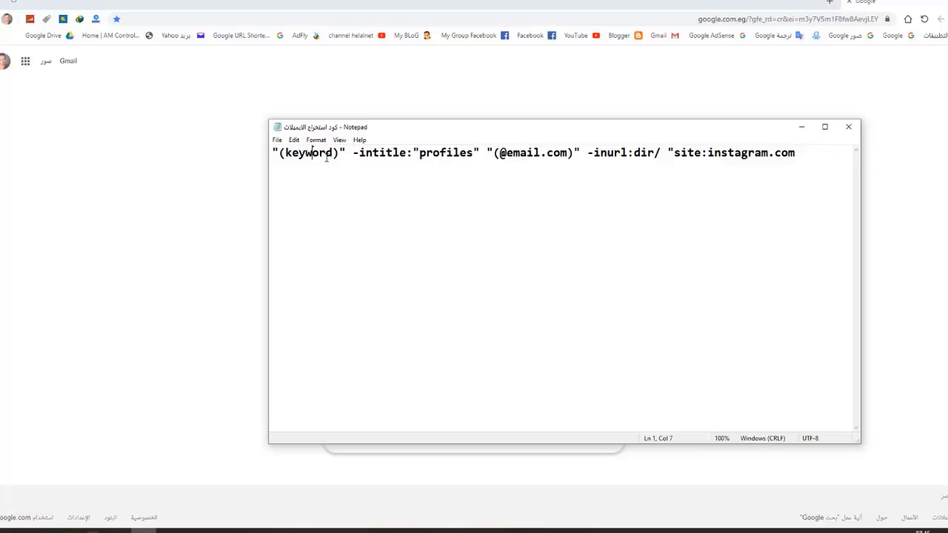
{"action": "left_click_drag", "start_coordinate": [335, 152], "coordinate": [286, 153]}
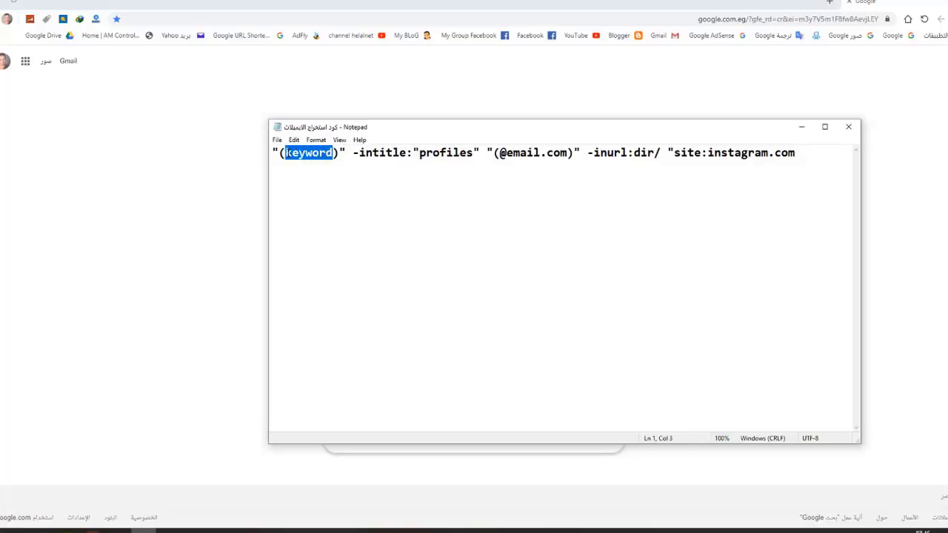
{"action": "left_click", "coordinate": [291, 152]}
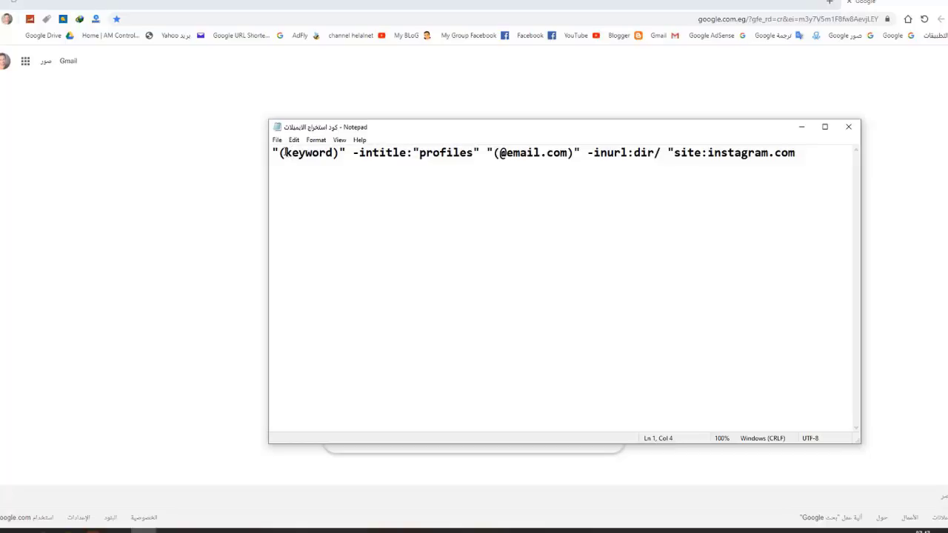
{"action": "left_click_drag", "start_coordinate": [273, 153], "coordinate": [806, 155]}
{"action": "left_click", "coordinate": [410, 197]}
{"action": "left_click_drag", "start_coordinate": [283, 154], "coordinate": [331, 158]}
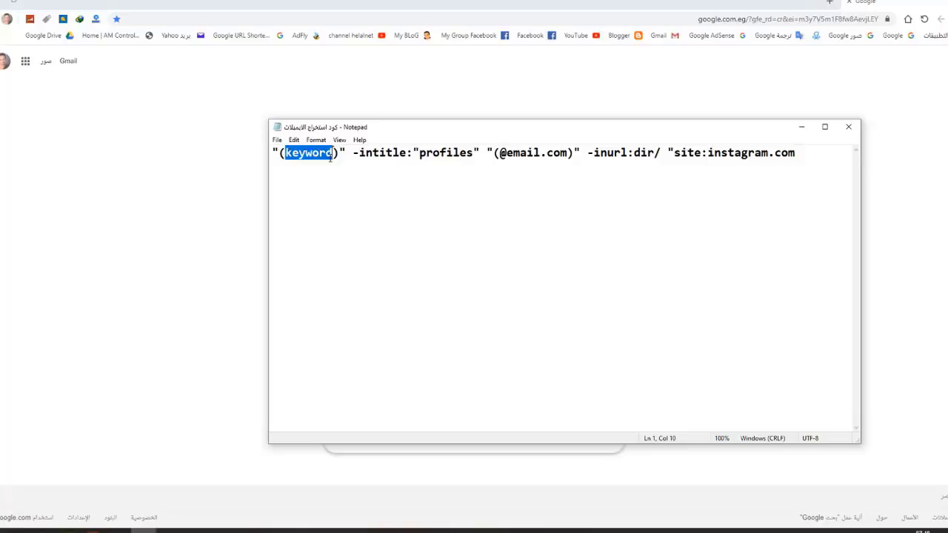
{"action": "type", "text": "de"}
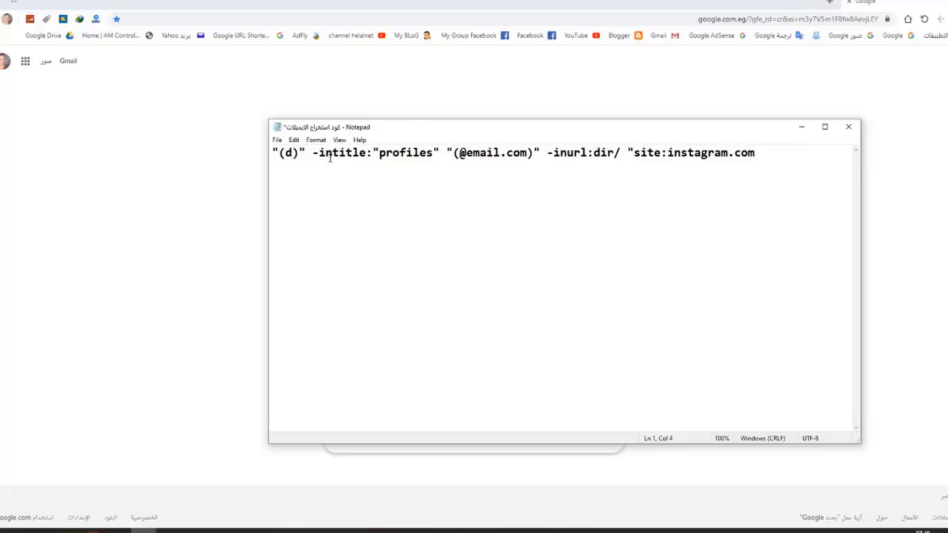
{"action": "type", "text": "si"}
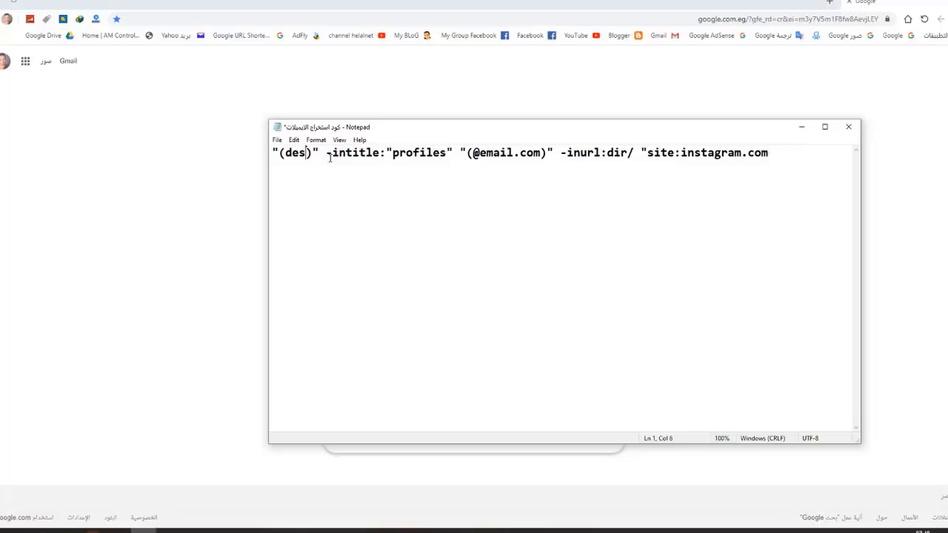
{"action": "type", "text": "gn"}
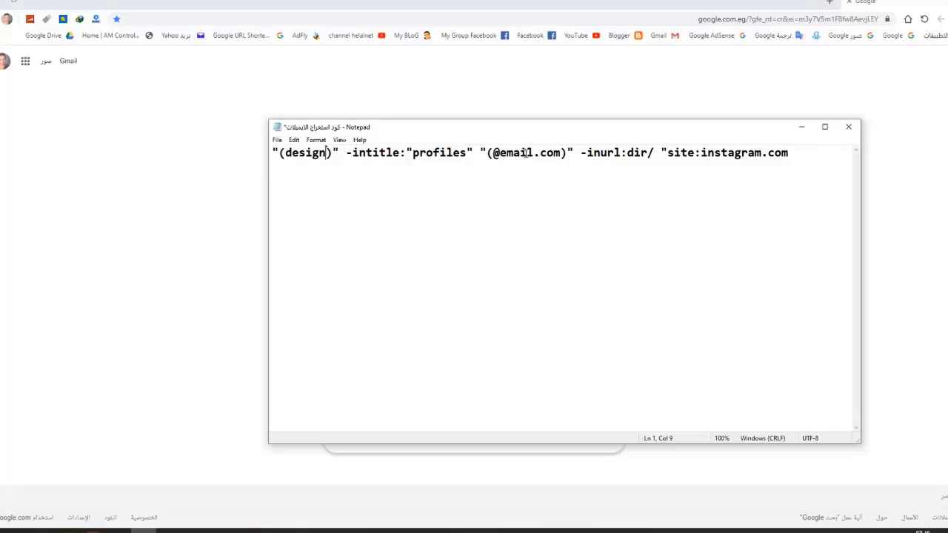
{"action": "left_click_drag", "start_coordinate": [789, 153], "coordinate": [274, 153]}
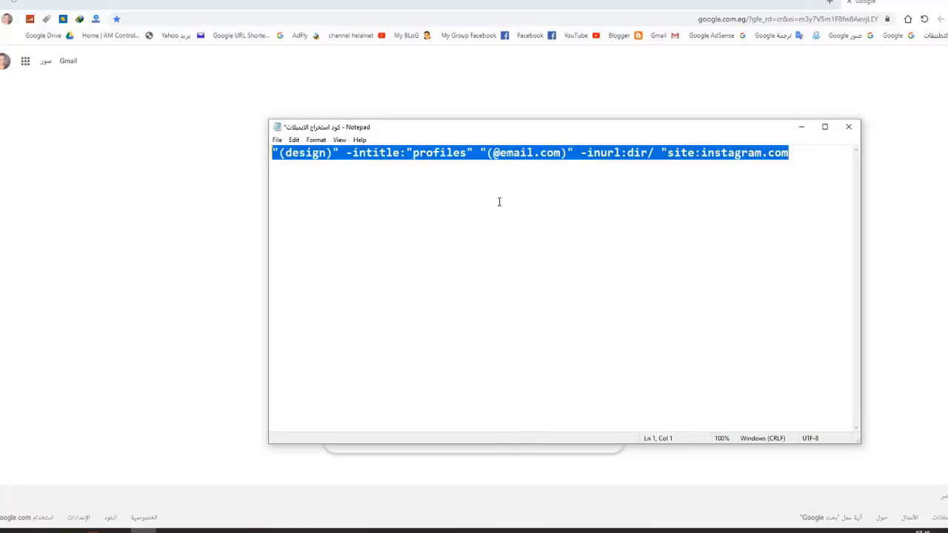
{"action": "left_click", "coordinate": [494, 153]}
{"action": "left_click", "coordinate": [534, 153]}
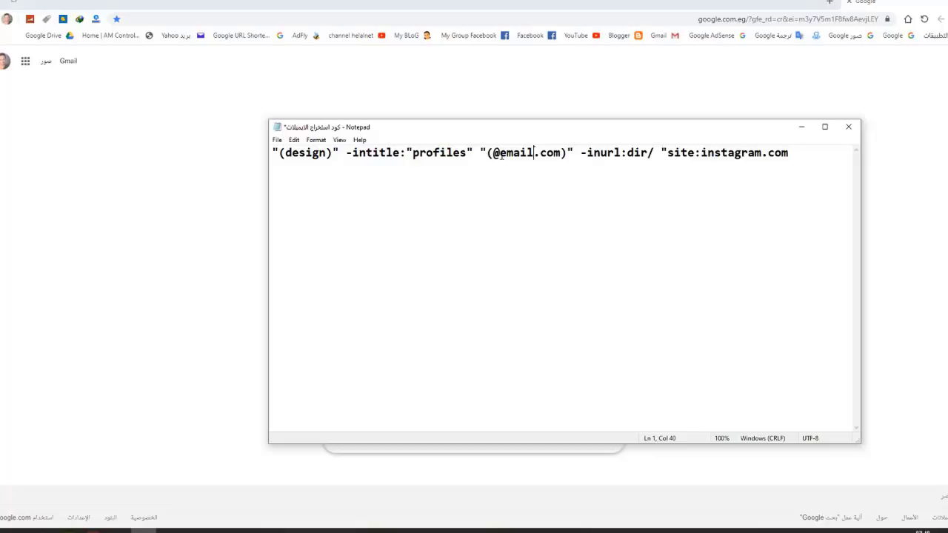
{"action": "left_click_drag", "start_coordinate": [501, 154], "coordinate": [557, 154]}
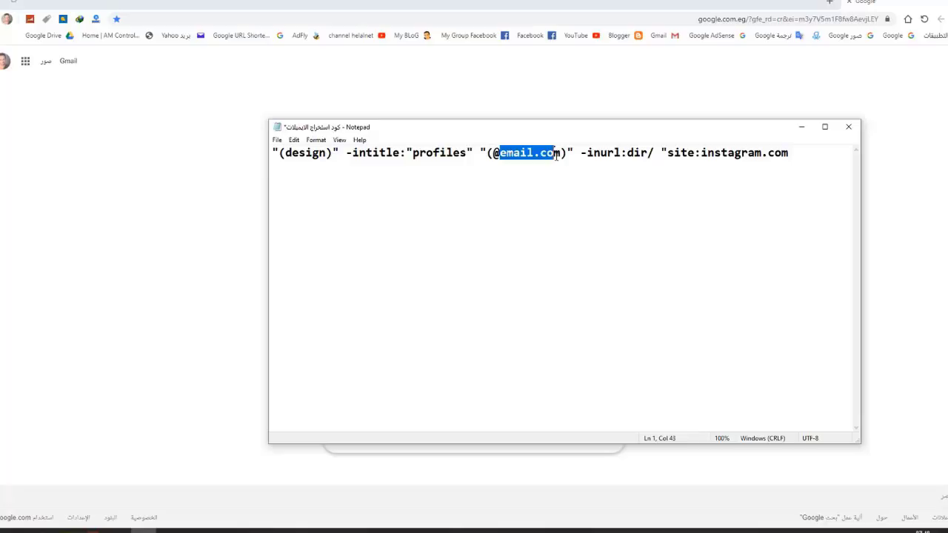
Step: Change the query's email domain from email.com to gmail.com
{"action": "left_click", "coordinate": [501, 152]}
{"action": "left_click_drag", "start_coordinate": [541, 154], "coordinate": [536, 154]}
{"action": "type", "text": "gmail"}
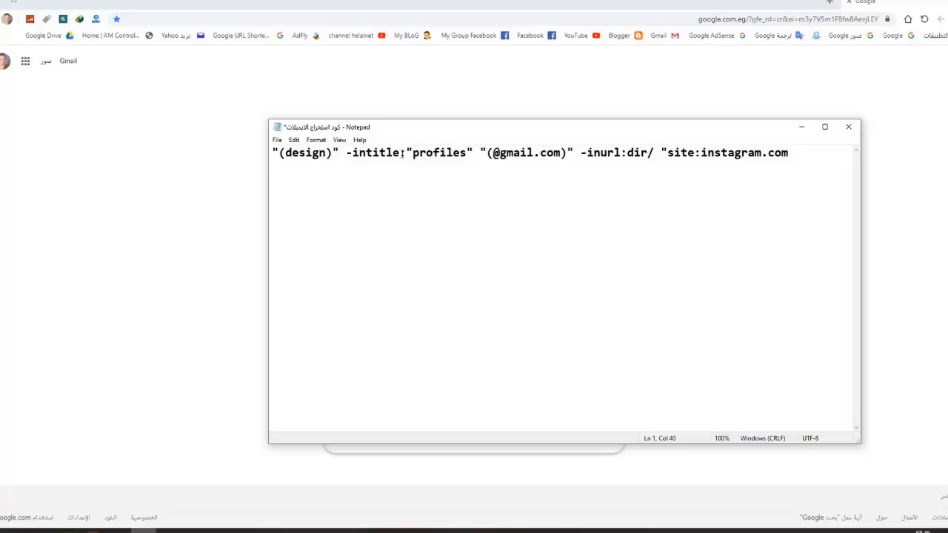
{"action": "left_click_drag", "start_coordinate": [282, 154], "coordinate": [327, 154]}
{"action": "left_click", "coordinate": [314, 154]}
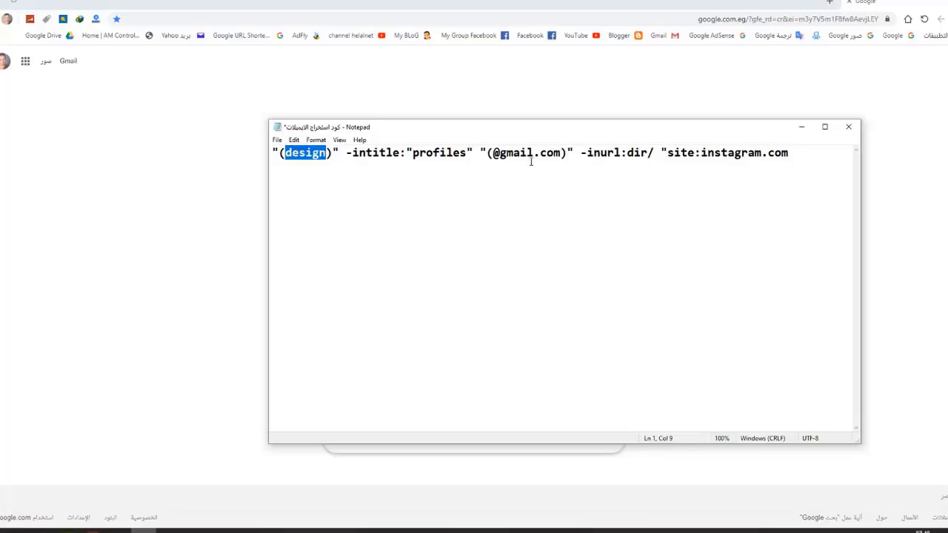
{"action": "left_click", "coordinate": [696, 152]}
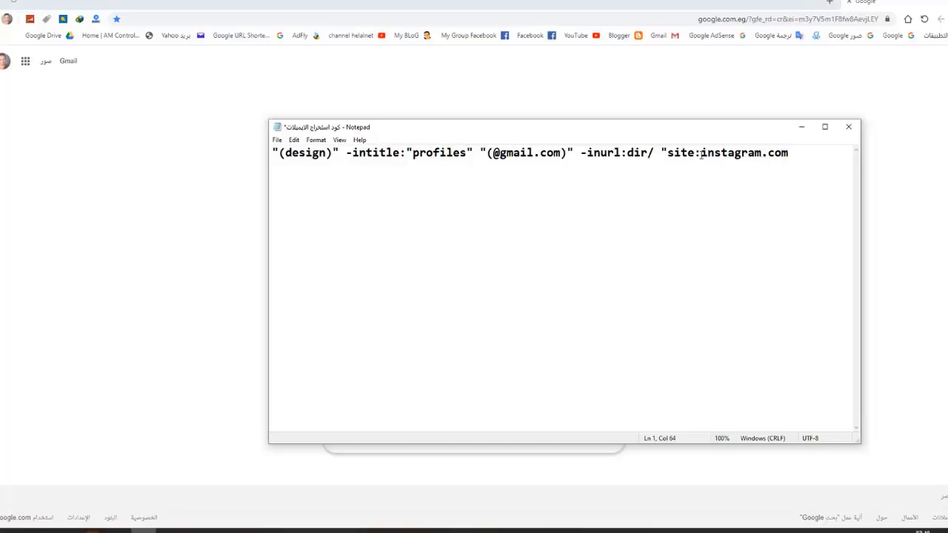
{"action": "left_click_drag", "start_coordinate": [696, 152], "coordinate": [730, 153]}
{"action": "left_click", "coordinate": [735, 153]}
{"action": "left_click_drag", "start_coordinate": [700, 153], "coordinate": [763, 154]}
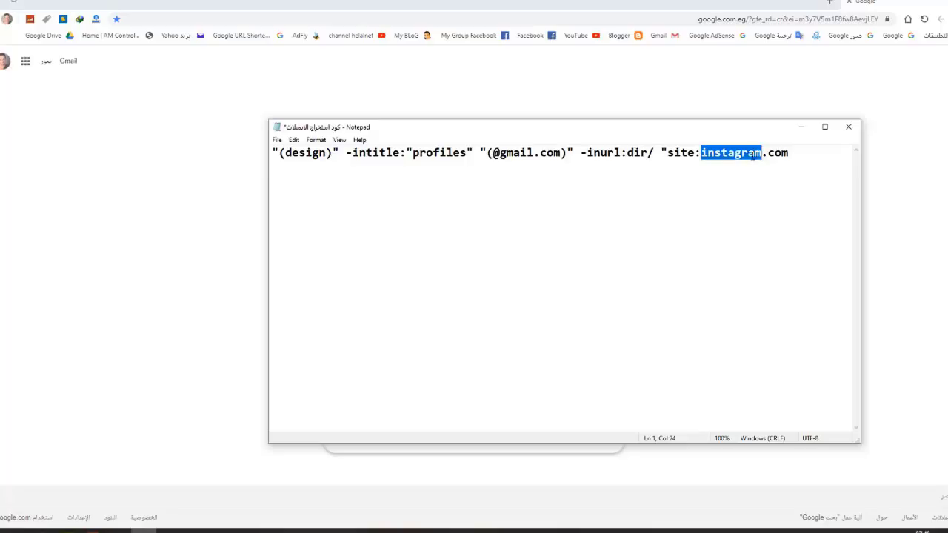
{"action": "left_click", "coordinate": [715, 156]}
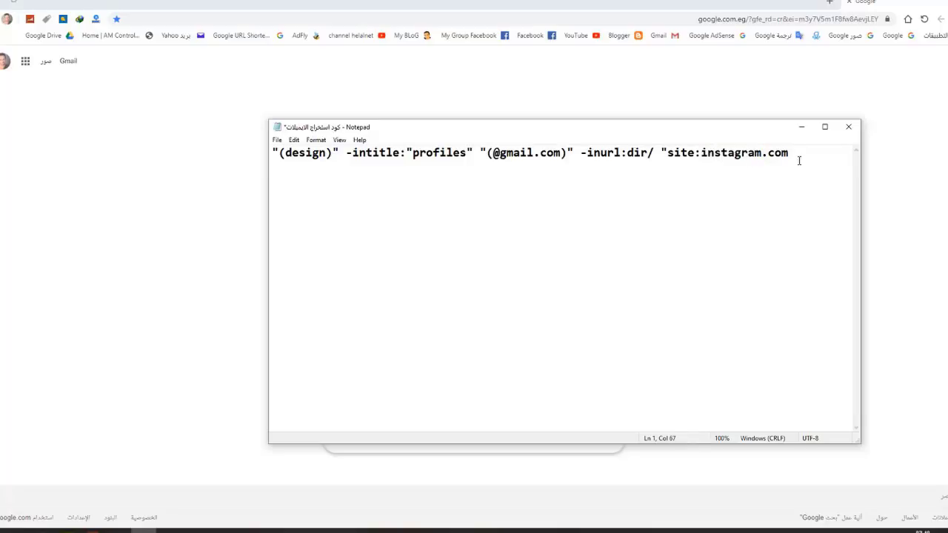
Step: Copy the whole edited query and minimize Notepad to get back to Google
{"action": "left_click_drag", "start_coordinate": [804, 153], "coordinate": [271, 151]}
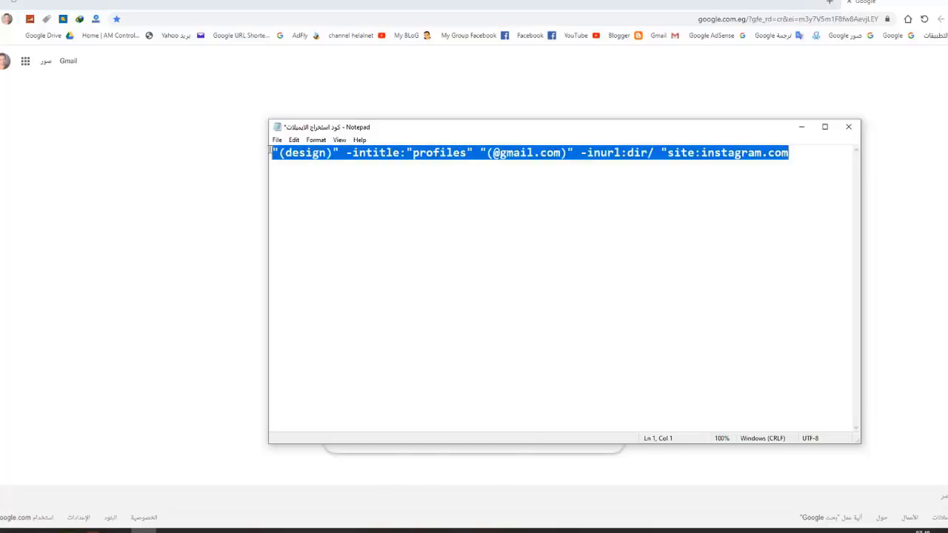
{"action": "right_click", "coordinate": [470, 153]}
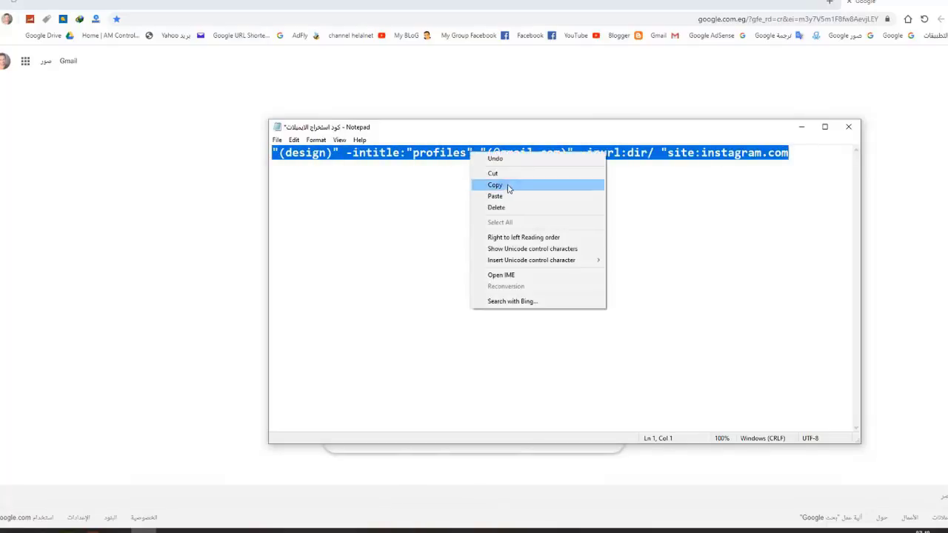
{"action": "left_click", "coordinate": [508, 186]}
{"action": "left_click", "coordinate": [801, 127]}
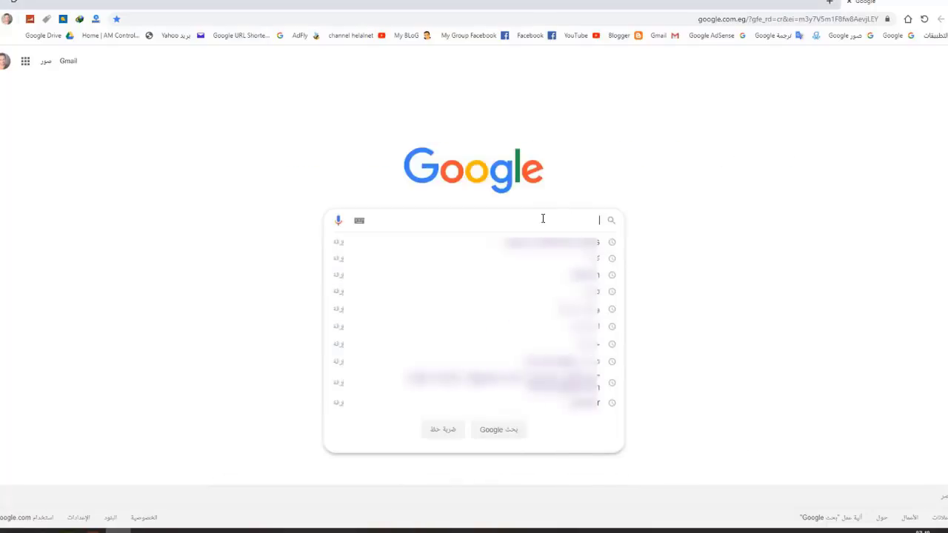
Step: Search Google for the pasted (design) gmail.com Instagram query
{"action": "key", "text": "ctrl+v"}
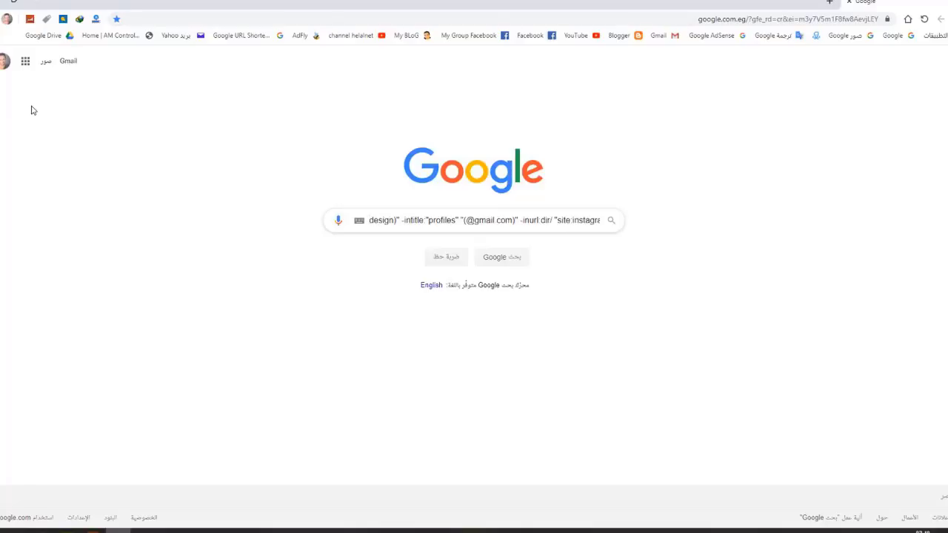
{"action": "left_click", "coordinate": [25, 62]}
{"action": "left_click", "coordinate": [233, 123]}
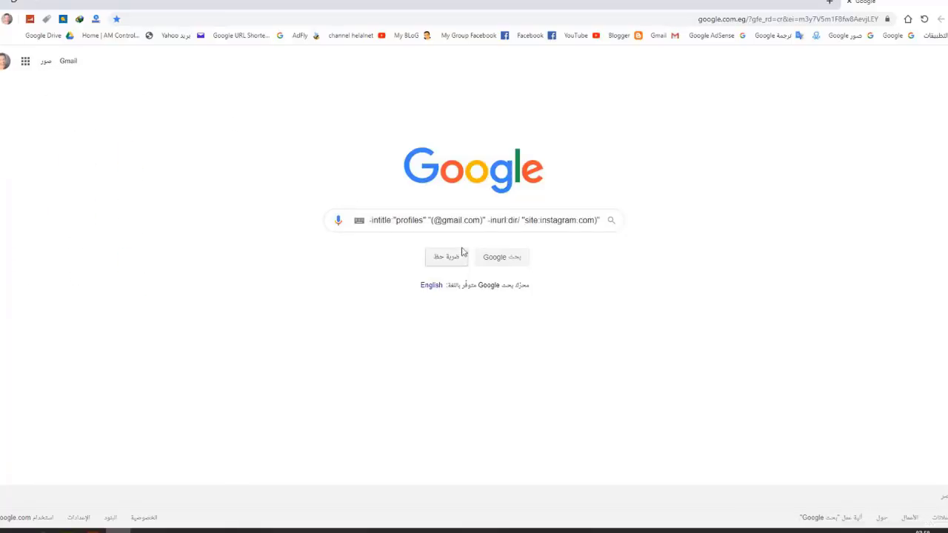
{"action": "left_click", "coordinate": [504, 263]}
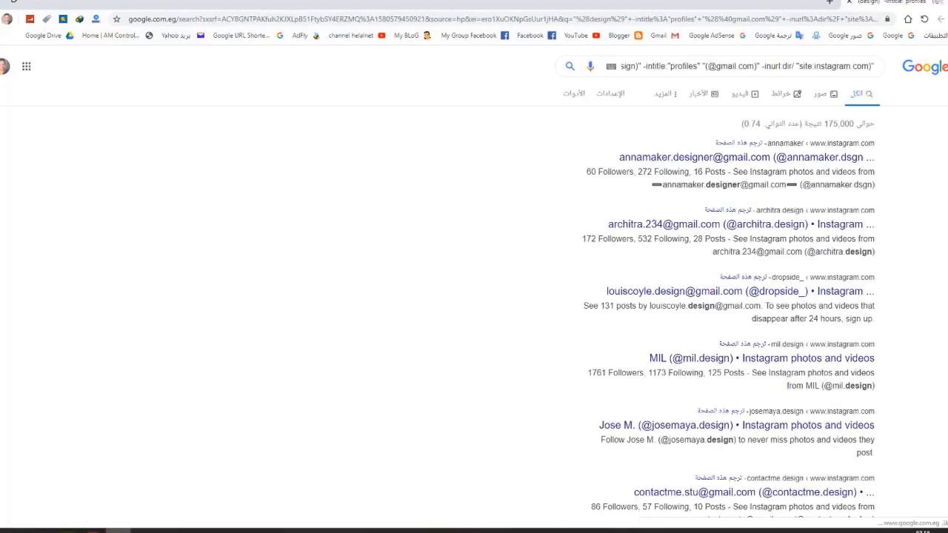
Step: Skim the results, return to the top, and open the Settings menu
{"action": "scroll", "coordinate": [503, 262], "scroll_direction": "down", "scroll_amount": 3}
{"action": "scroll", "coordinate": [729, 304], "scroll_direction": "down", "scroll_amount": 20}
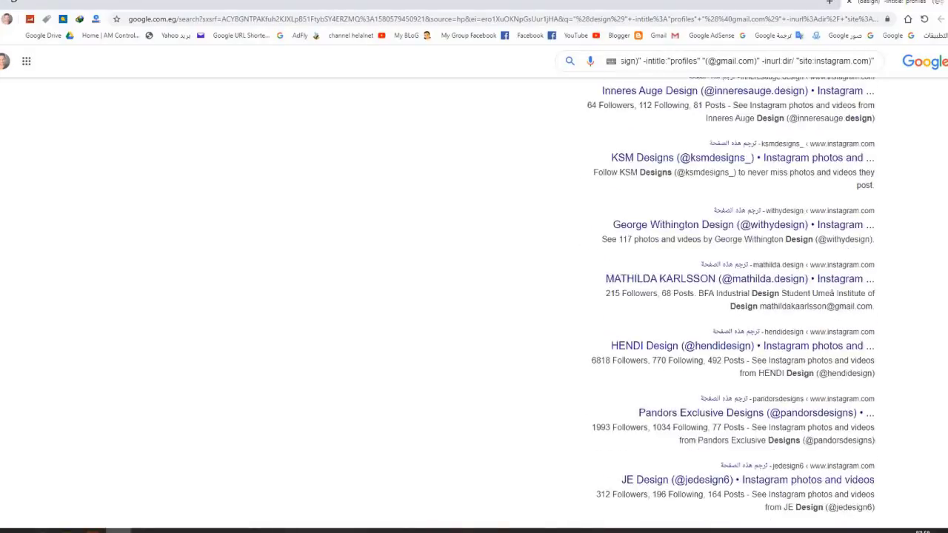
{"action": "key", "text": "Home"}
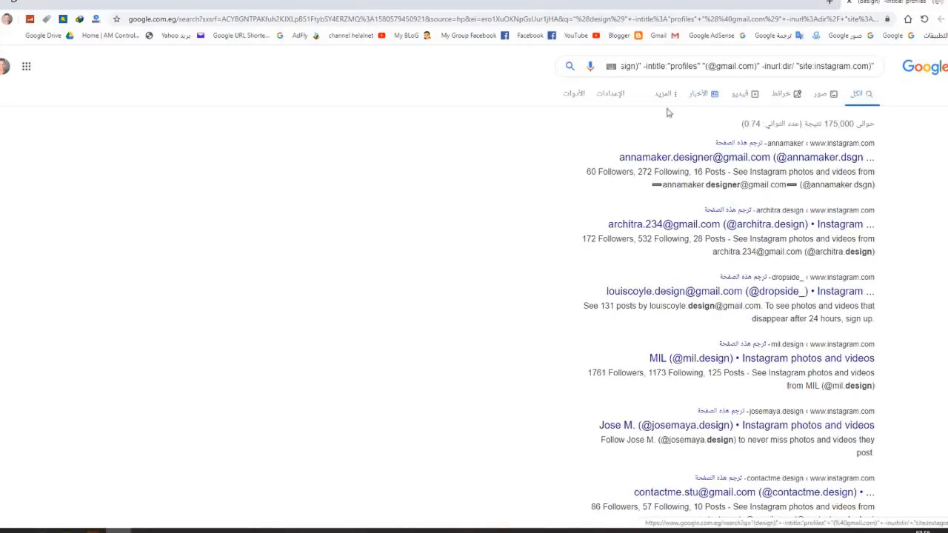
{"action": "left_click", "coordinate": [610, 95]}
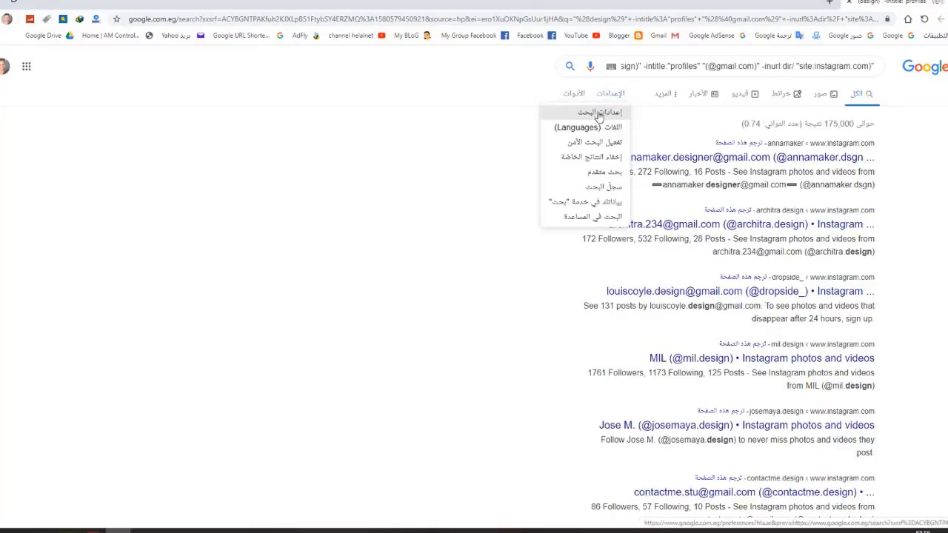
Step: Set Google's Results per page slider to 100 and save the search settings
{"action": "left_click", "coordinate": [597, 111]}
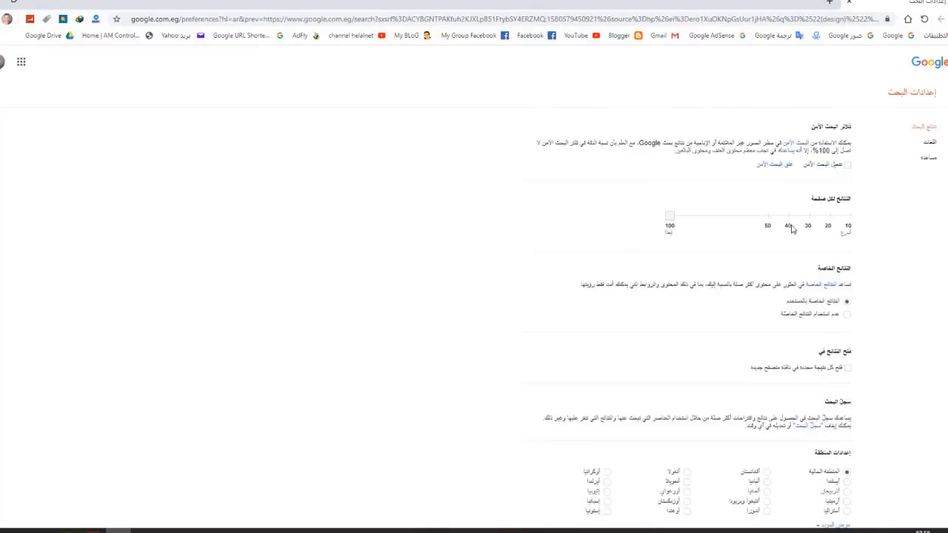
{"action": "left_click_drag", "start_coordinate": [453, 178], "coordinate": [766, 177]}
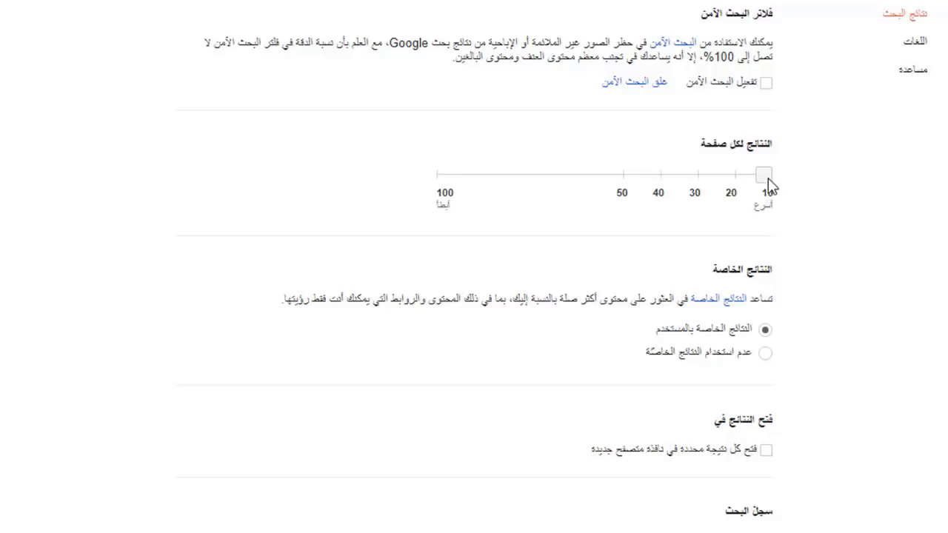
{"action": "left_click_drag", "start_coordinate": [767, 177], "coordinate": [381, 185]}
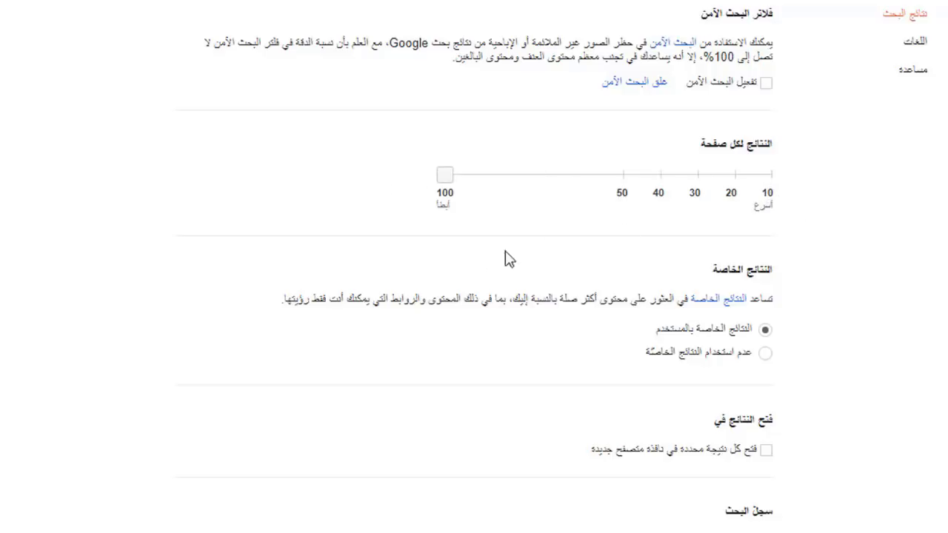
{"action": "scroll", "coordinate": [508, 259], "scroll_direction": "down", "scroll_amount": 4}
{"action": "left_click", "coordinate": [289, 514]}
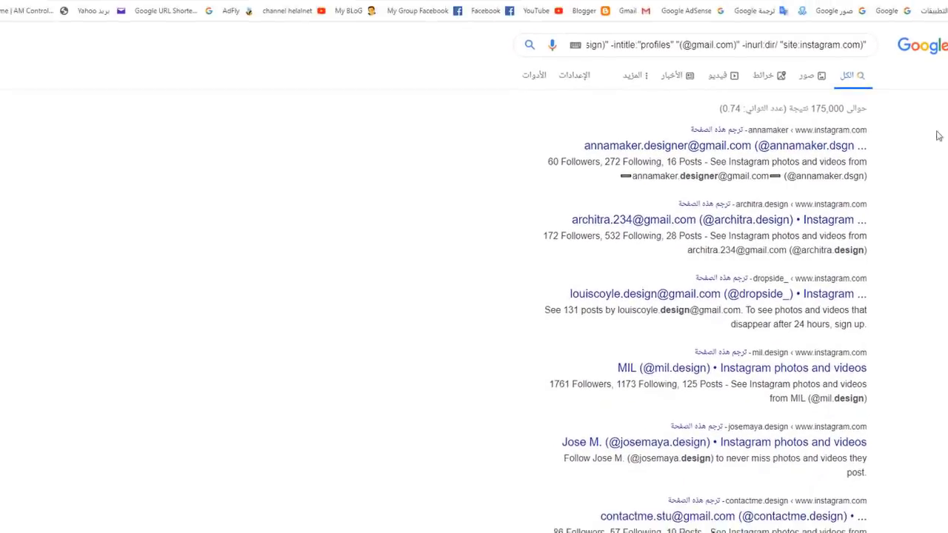
Step: Scroll through the design results, select all page text with Ctrl+A, and minimize Chrome
{"action": "scroll", "coordinate": [933, 134], "scroll_direction": "down", "scroll_amount": 6}
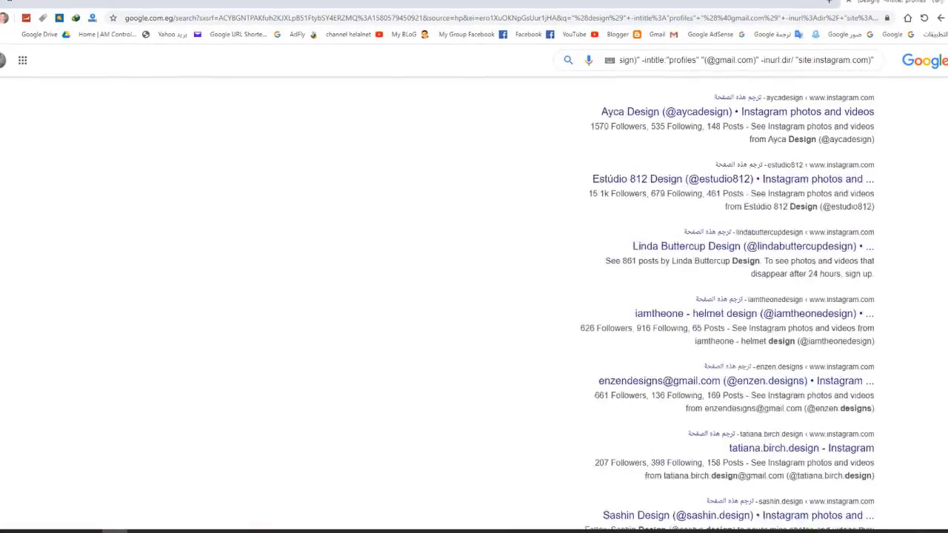
{"action": "scroll", "coordinate": [727, 301], "scroll_direction": "down", "scroll_amount": 20}
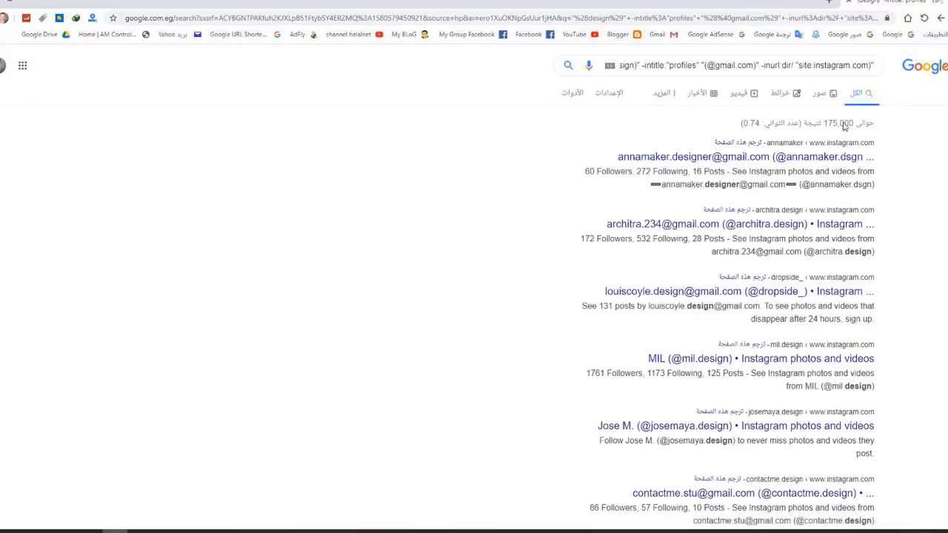
{"action": "scroll", "coordinate": [759, 256], "scroll_direction": "down", "scroll_amount": 4}
{"action": "scroll", "coordinate": [759, 255], "scroll_direction": "down", "scroll_amount": 4}
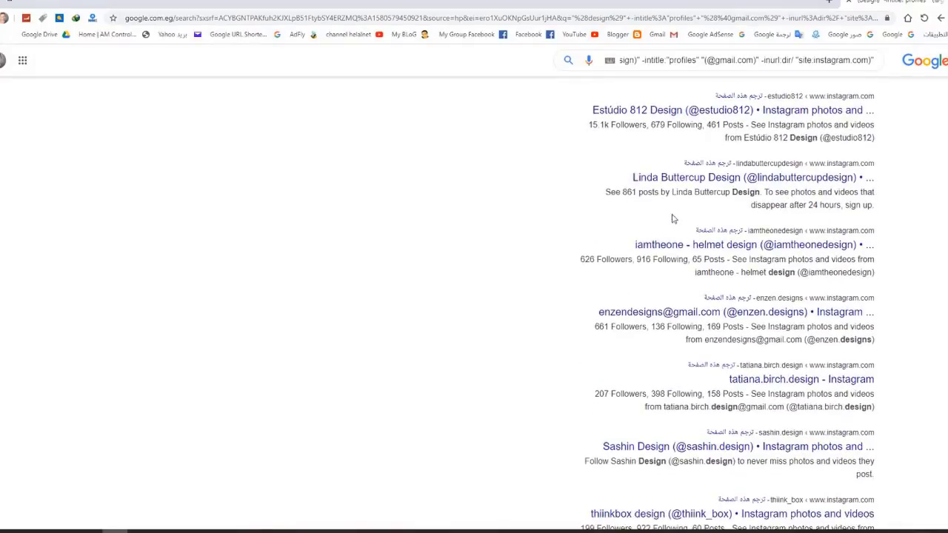
{"action": "scroll", "coordinate": [659, 193], "scroll_direction": "down", "scroll_amount": 1}
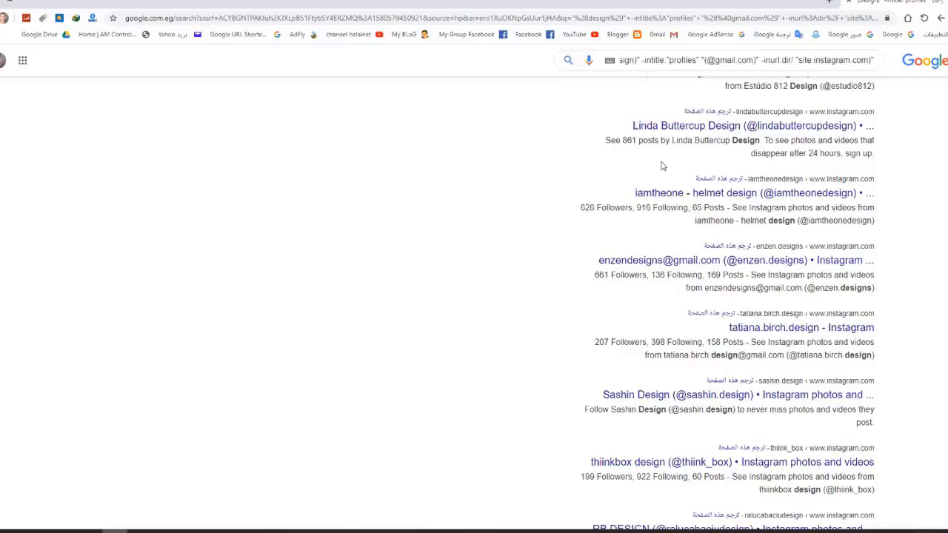
{"action": "scroll", "coordinate": [919, 254], "scroll_direction": "down", "scroll_amount": 3}
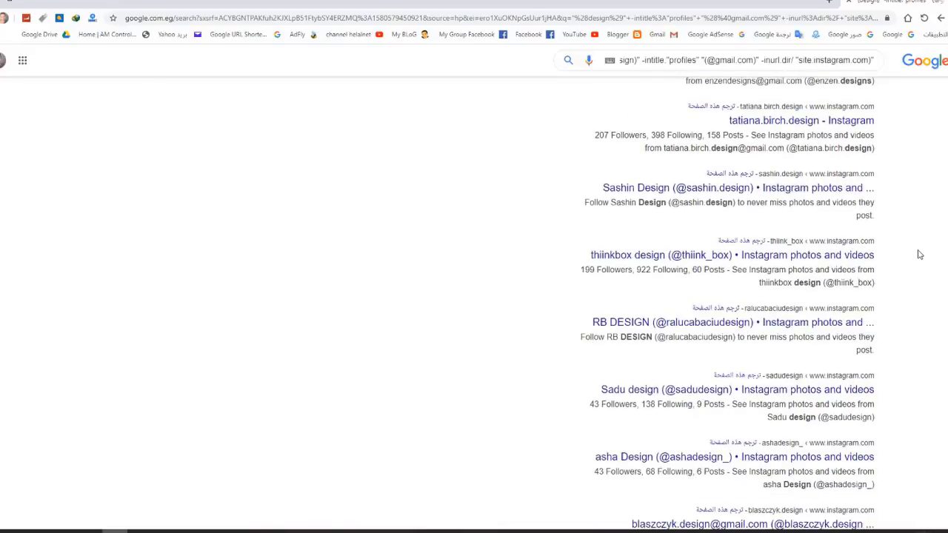
{"action": "scroll", "coordinate": [919, 254], "scroll_direction": "down", "scroll_amount": 2}
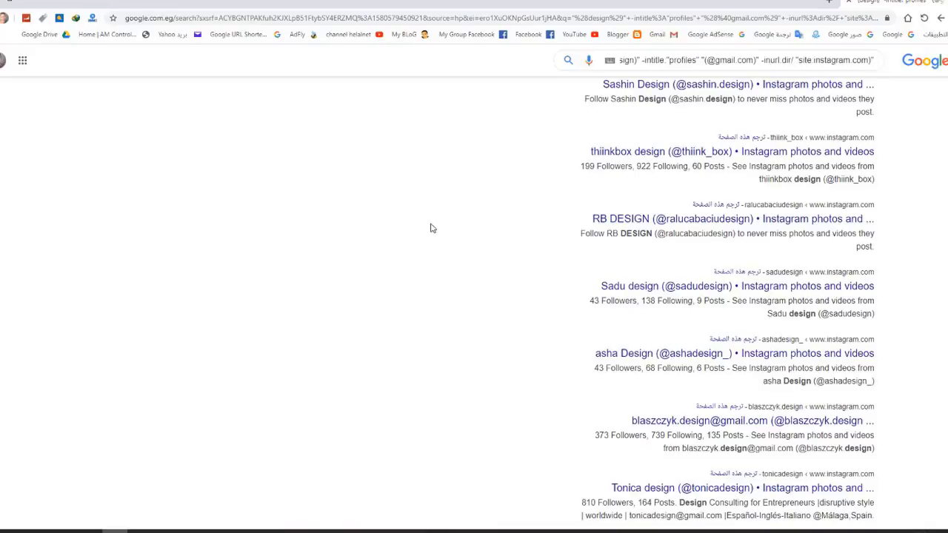
{"action": "key", "text": "ctrl+a"}
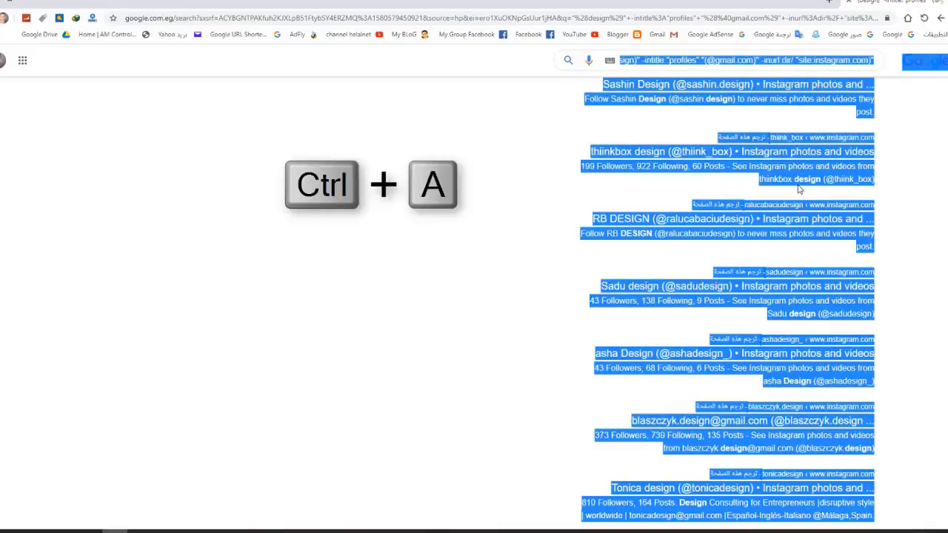
{"action": "right_click", "coordinate": [789, 178]}
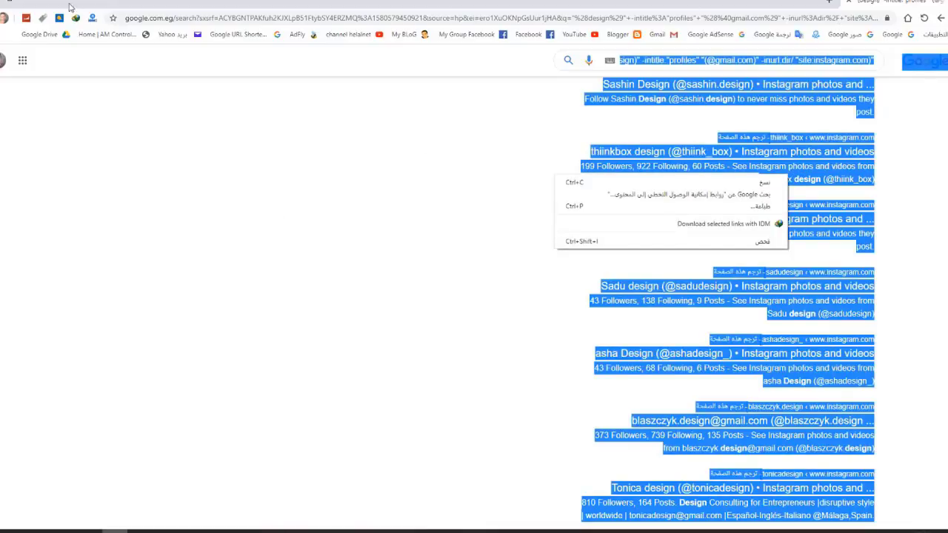
{"action": "left_click", "coordinate": [46, 5]}
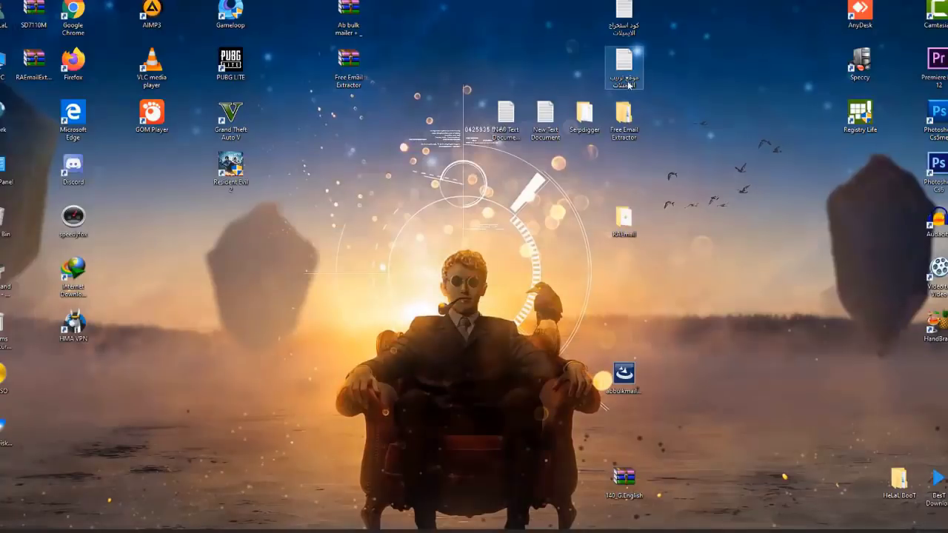
Step: Copy the leopathu.com/extract-email link from the desktop text file and close Notepad
{"action": "double_click", "coordinate": [627, 74]}
{"action": "left_click_drag", "start_coordinate": [424, 145], "coordinate": [185, 145]}
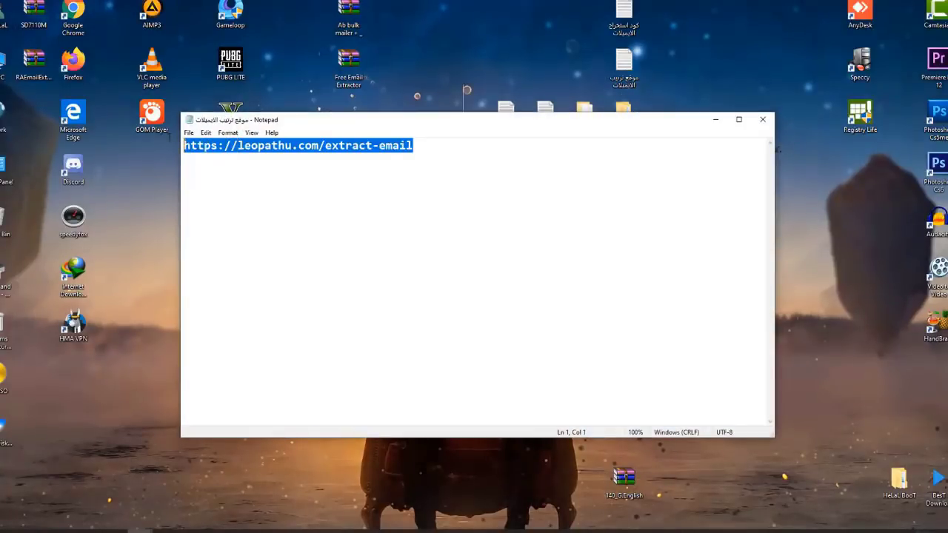
{"action": "right_click", "coordinate": [302, 141]}
{"action": "left_click", "coordinate": [341, 171]}
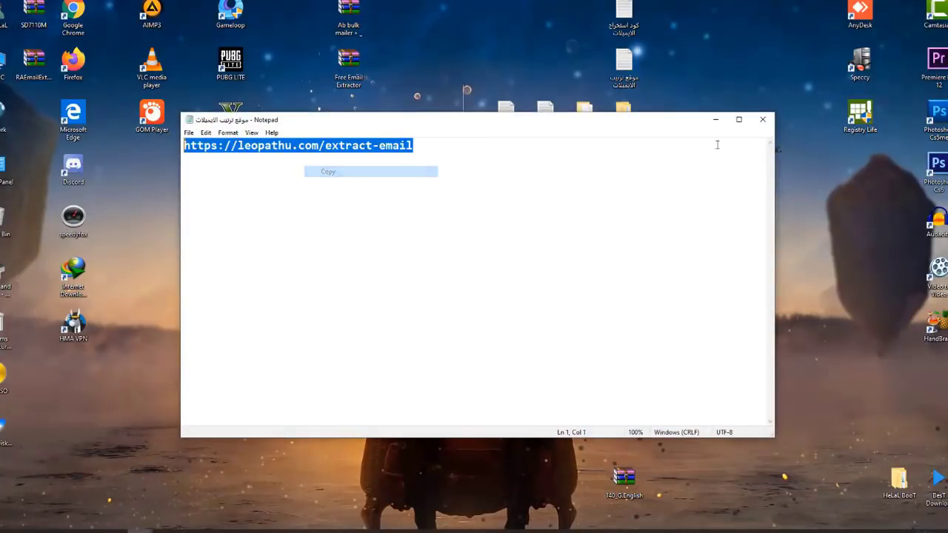
{"action": "left_click", "coordinate": [762, 119]}
Step: Load leopathu.com/extract-email in a new Chrome tab
{"action": "left_click", "coordinate": [126, 531]}
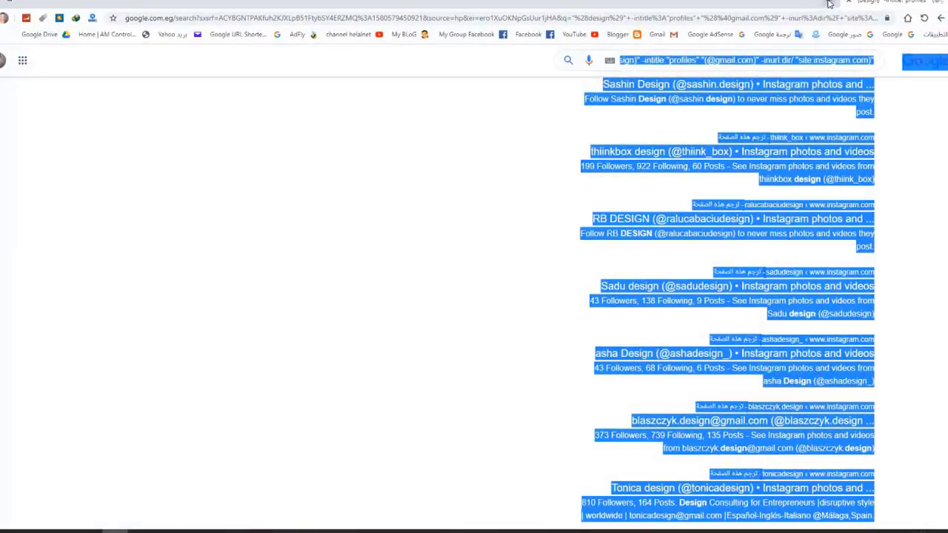
{"action": "left_click", "coordinate": [829, 2]}
{"action": "key", "text": "ctrl+v"}
{"action": "key", "text": "Return"}
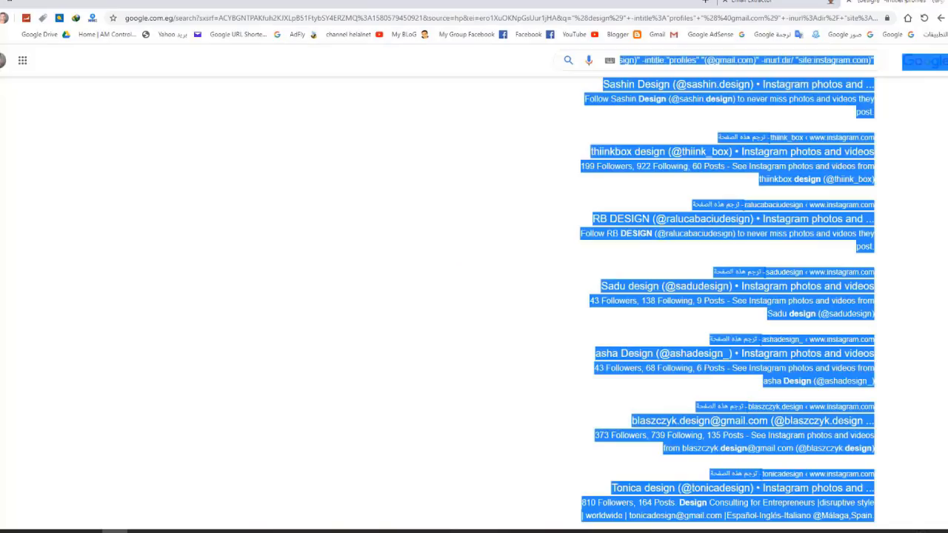
Step: Paste the copied Google results text into the Email Extract Tool and extract 29 emails
{"action": "left_click", "coordinate": [889, 2]}
{"action": "right_click", "coordinate": [734, 165]}
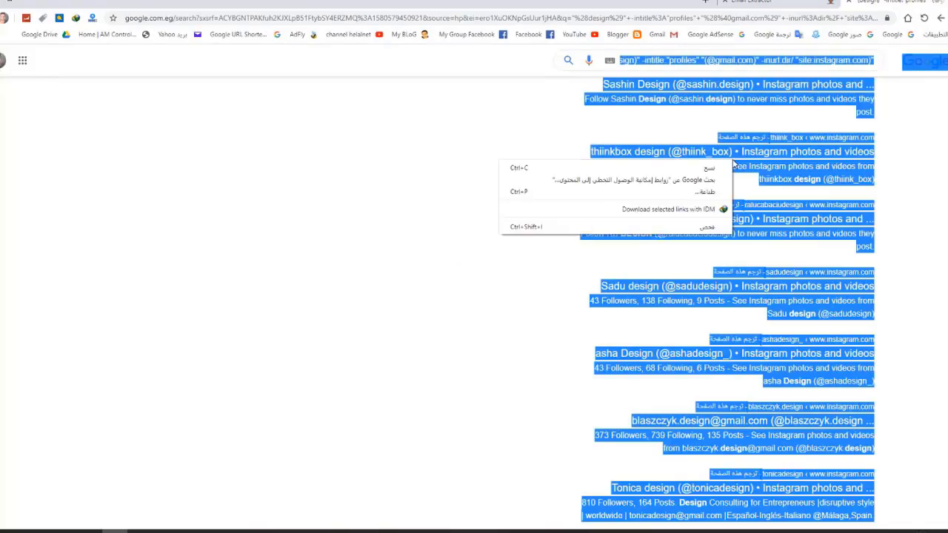
{"action": "left_click", "coordinate": [709, 169]}
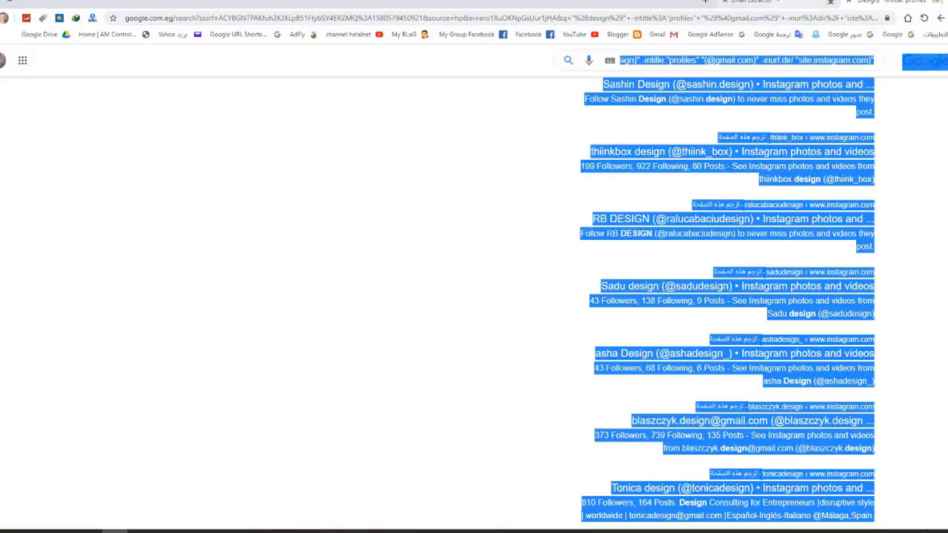
{"action": "left_click", "coordinate": [751, 2]}
{"action": "left_click", "coordinate": [326, 354]}
{"action": "right_click", "coordinate": [317, 347]}
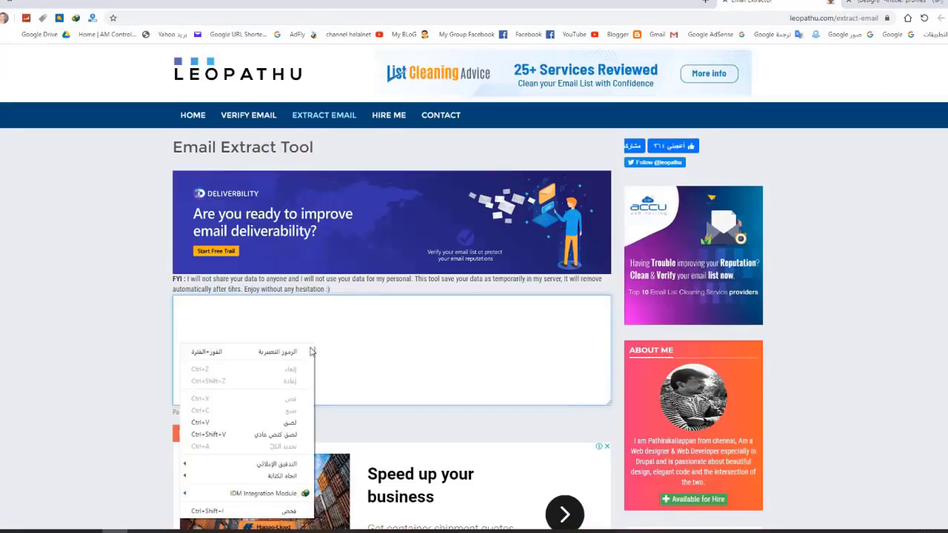
{"action": "left_click", "coordinate": [283, 424]}
{"action": "scroll", "coordinate": [312, 267], "scroll_direction": "down", "scroll_amount": 2}
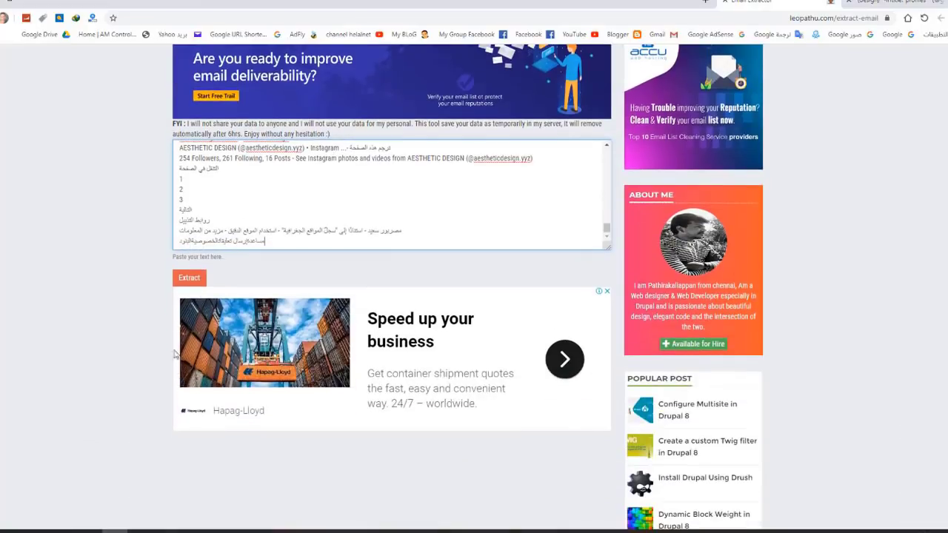
{"action": "left_click", "coordinate": [189, 284]}
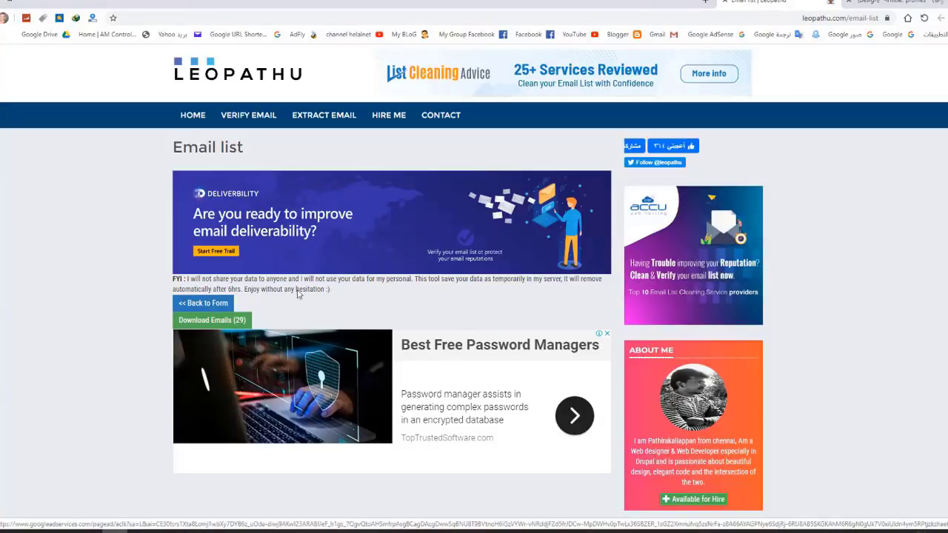
Step: Look over the Google results tab, then go forward to the Email list page
{"action": "left_click", "coordinate": [903, 5]}
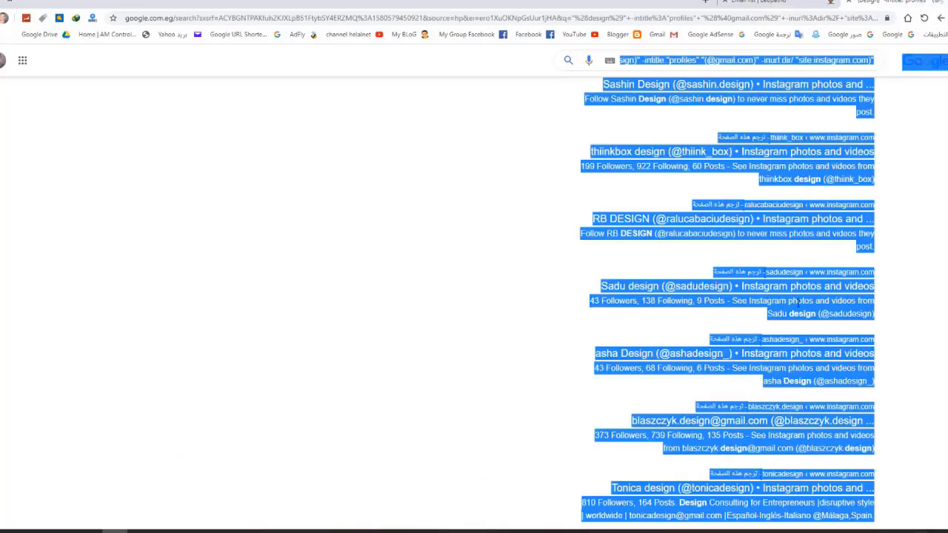
{"action": "scroll", "coordinate": [743, 187], "scroll_direction": "down", "scroll_amount": 4}
{"action": "scroll", "coordinate": [743, 187], "scroll_direction": "down", "scroll_amount": 20}
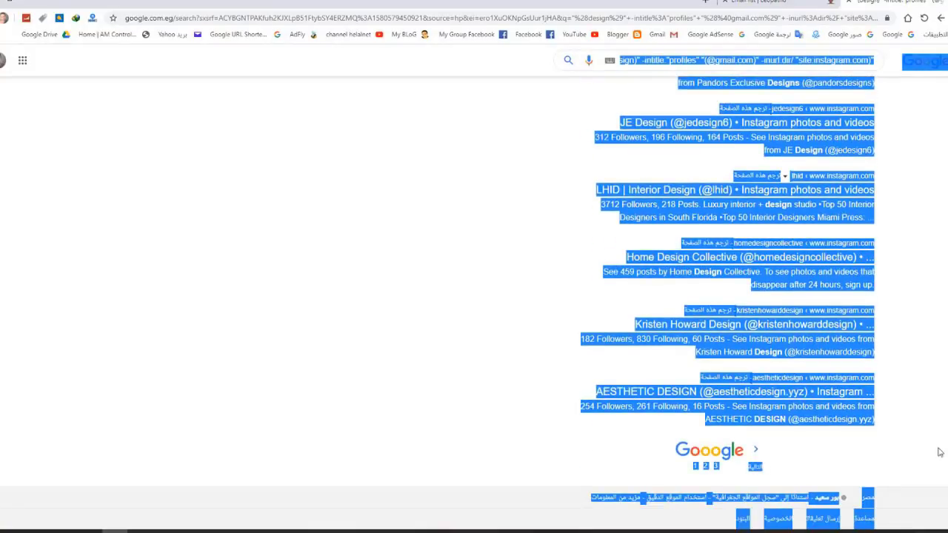
{"action": "left_click", "coordinate": [740, 482]}
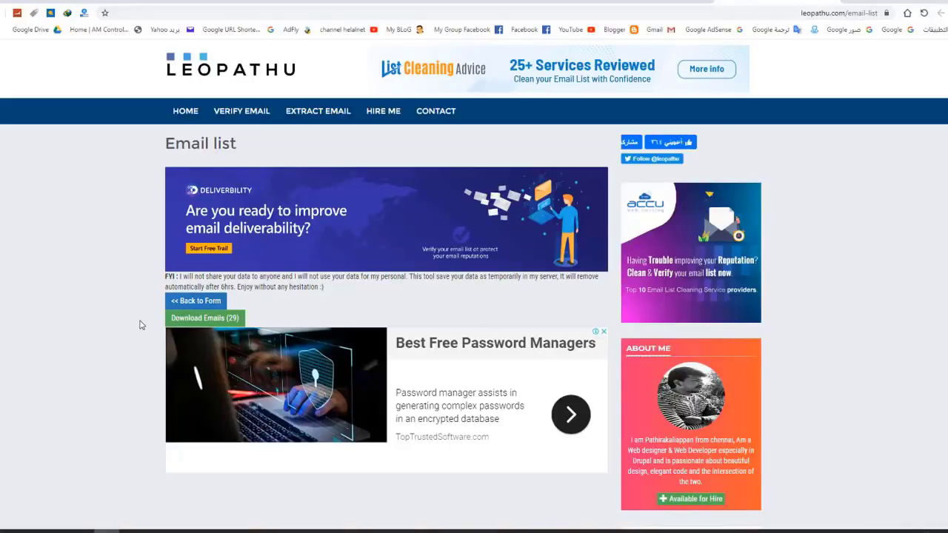
{"action": "scroll", "coordinate": [94, 307], "scroll_direction": "down", "scroll_amount": 2}
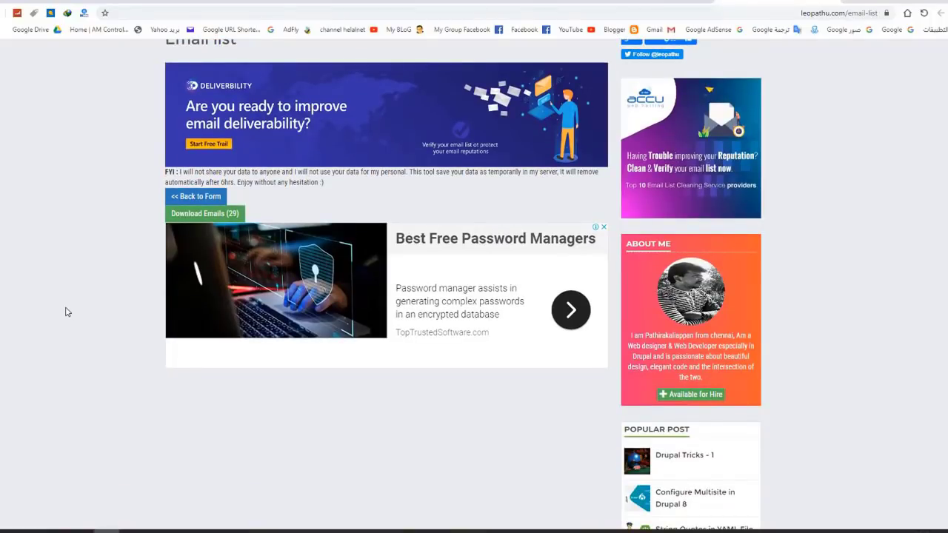
{"action": "left_click", "coordinate": [941, 13]}
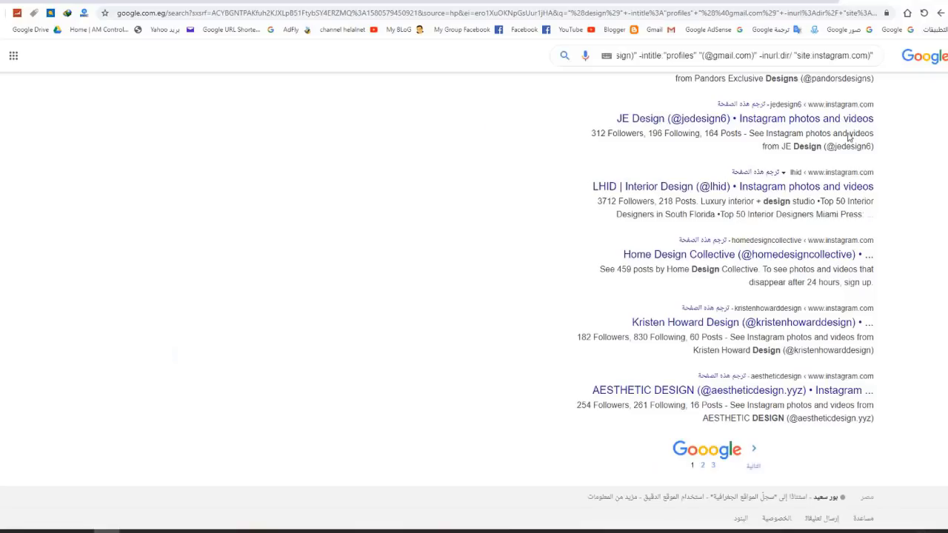
{"action": "key", "text": "alt+Right"}
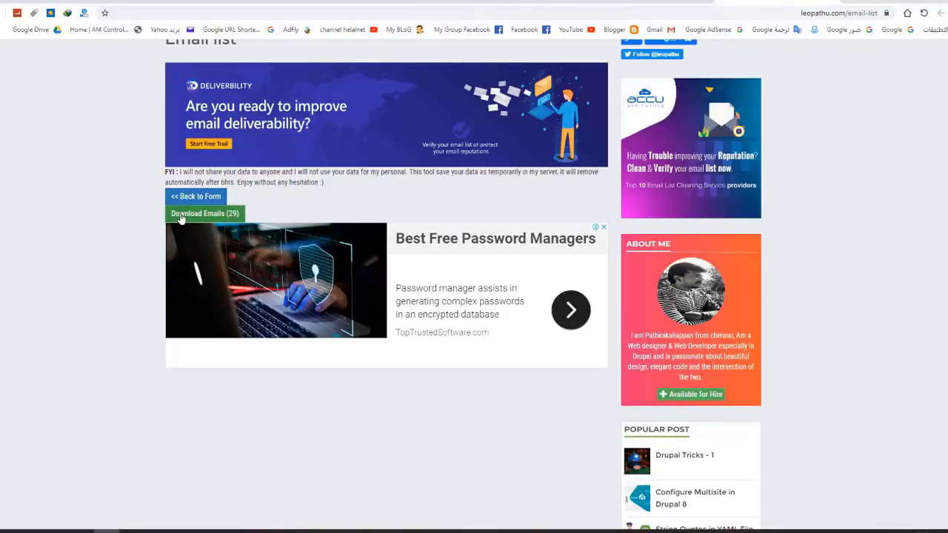
Step: Download the 29 emails as 982567433-emails.csv and show it in the Downloads folder
{"action": "left_click", "coordinate": [232, 215]}
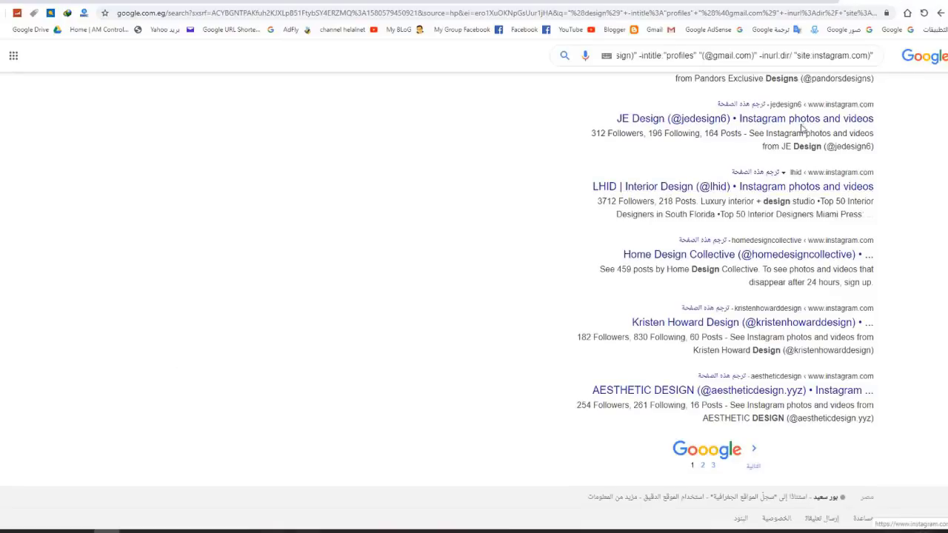
{"action": "scroll", "coordinate": [740, 104], "scroll_direction": "up", "scroll_amount": 4}
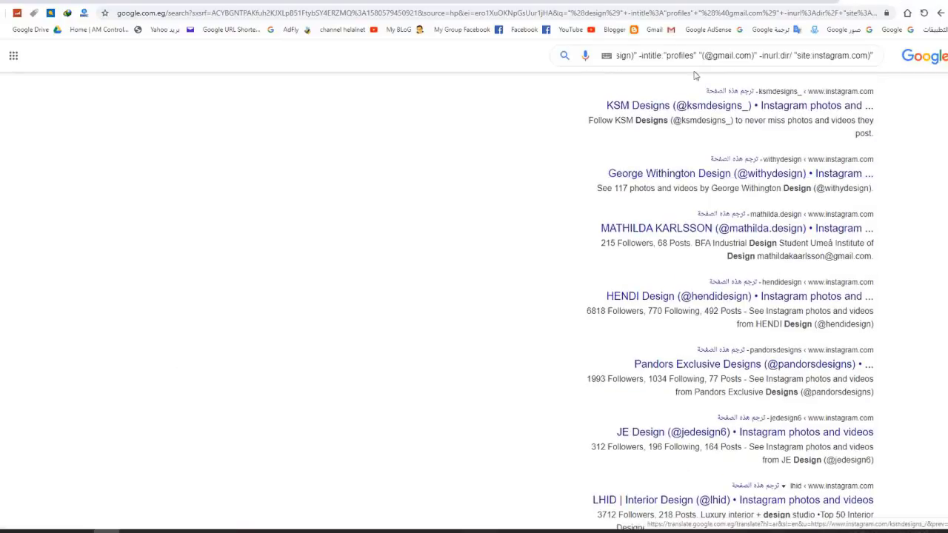
{"action": "left_click", "coordinate": [669, 56]}
{"action": "left_click_drag", "start_coordinate": [858, 56], "coordinate": [588, 63]}
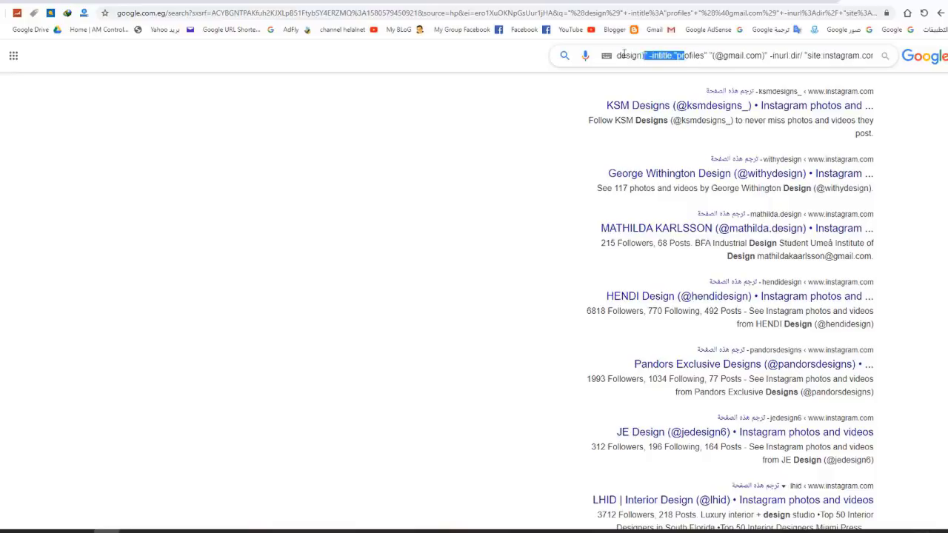
{"action": "left_click", "coordinate": [729, 1]}
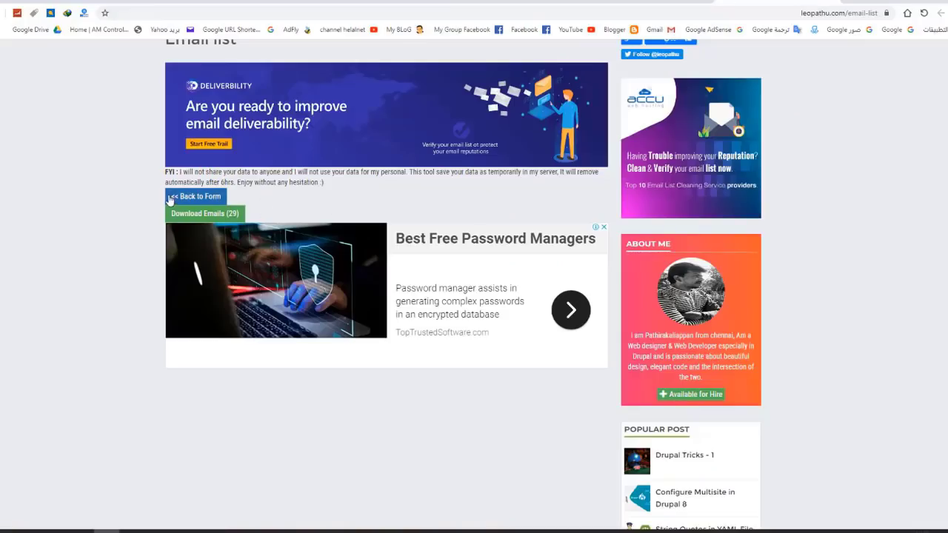
{"action": "left_click", "coordinate": [193, 215]}
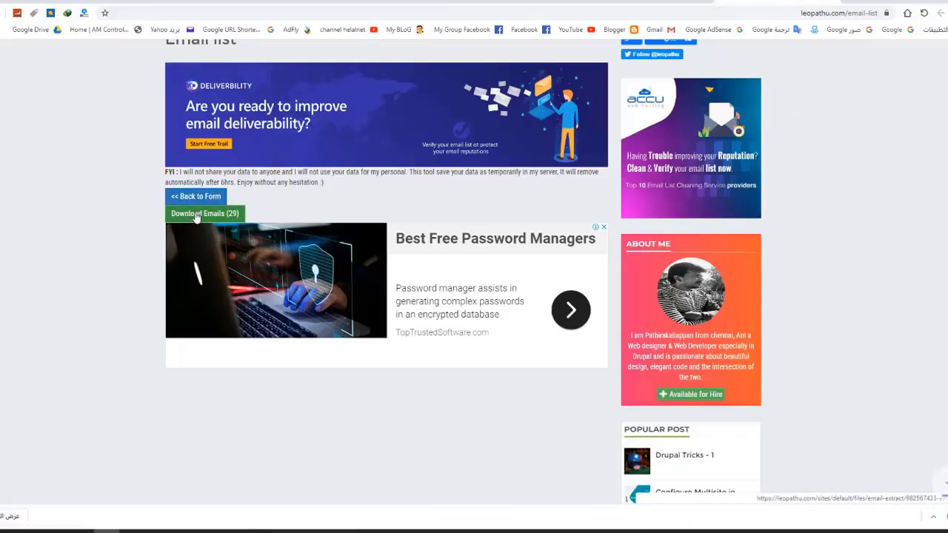
{"action": "left_click", "coordinate": [862, 519]}
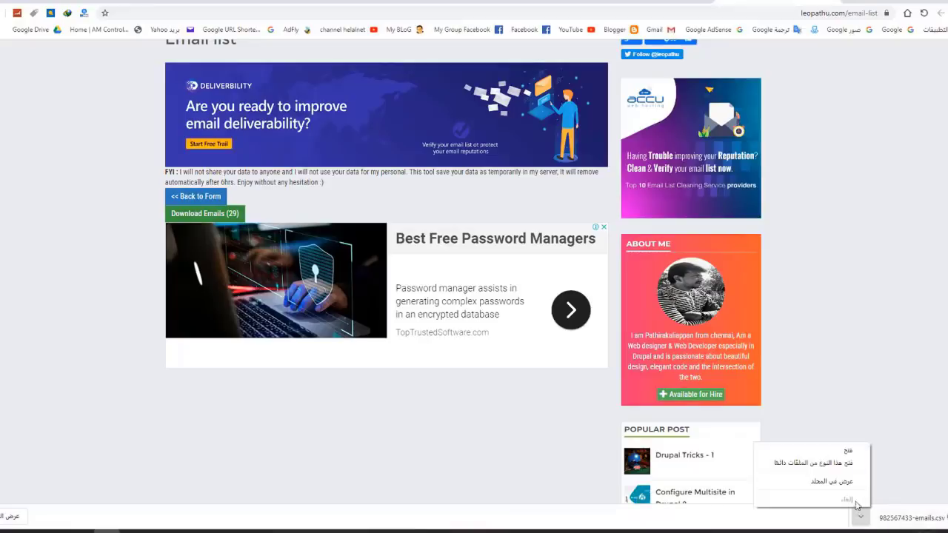
{"action": "left_click", "coordinate": [838, 486]}
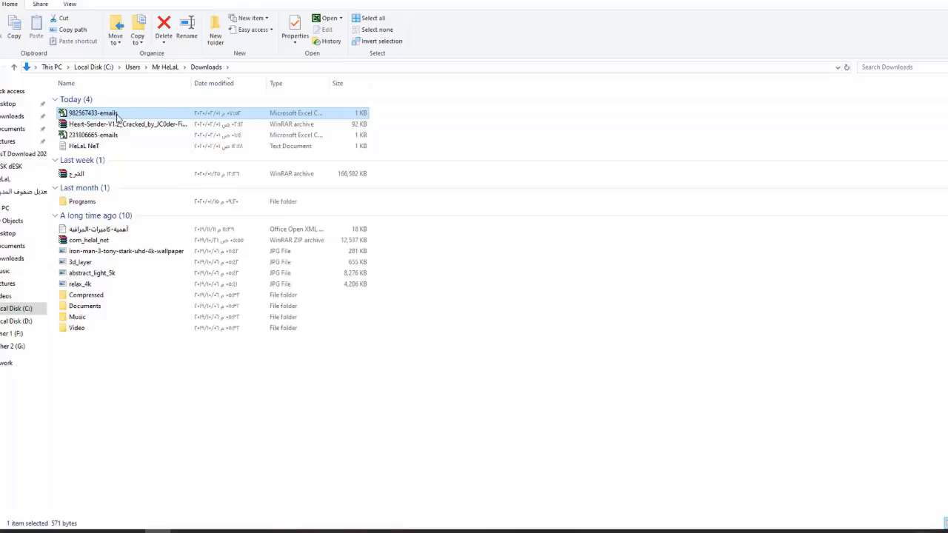
Step: Open 982567433-emails.csv from the Downloads folder in Excel
{"action": "double_click", "coordinate": [116, 115]}
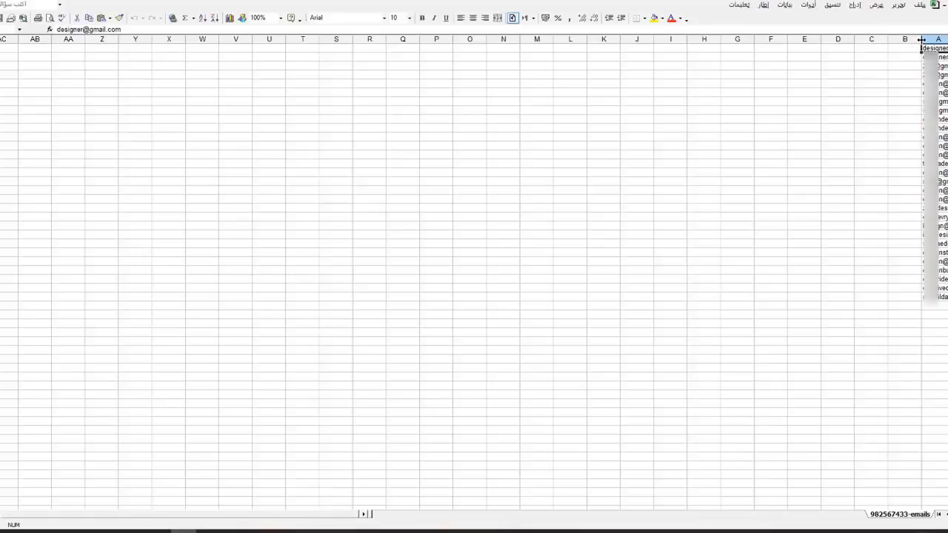
Step: Widen column A to show the full email addresses, then close Excel without saving the csv
{"action": "left_click_drag", "start_coordinate": [922, 39], "coordinate": [800, 39]}
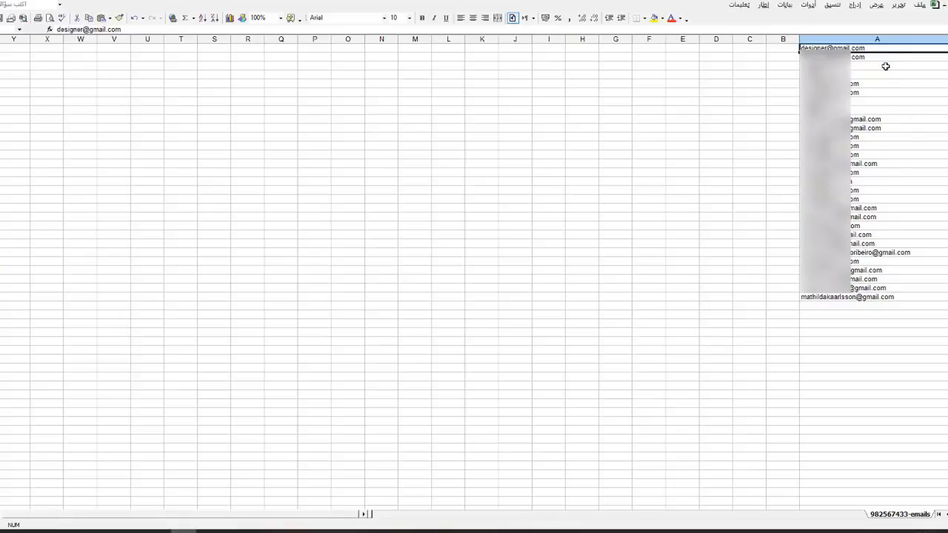
{"action": "left_click_drag", "start_coordinate": [885, 66], "coordinate": [852, 296]}
{"action": "right_click", "coordinate": [852, 296]}
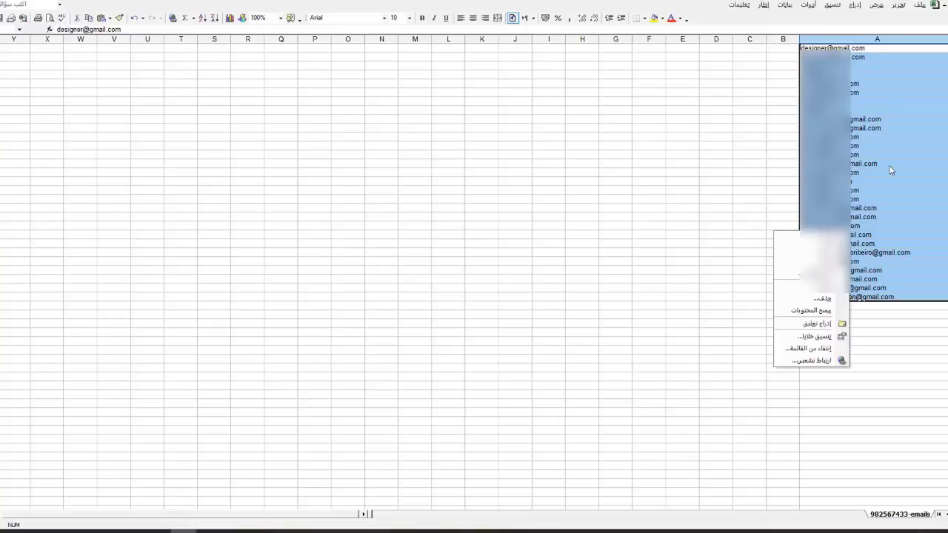
{"action": "key", "text": "alt+F4"}
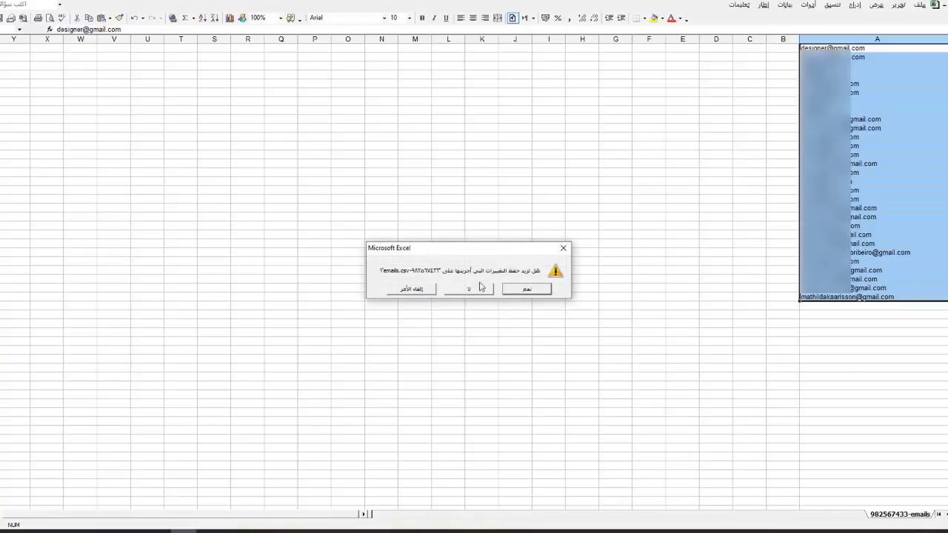
{"action": "left_click", "coordinate": [475, 289]}
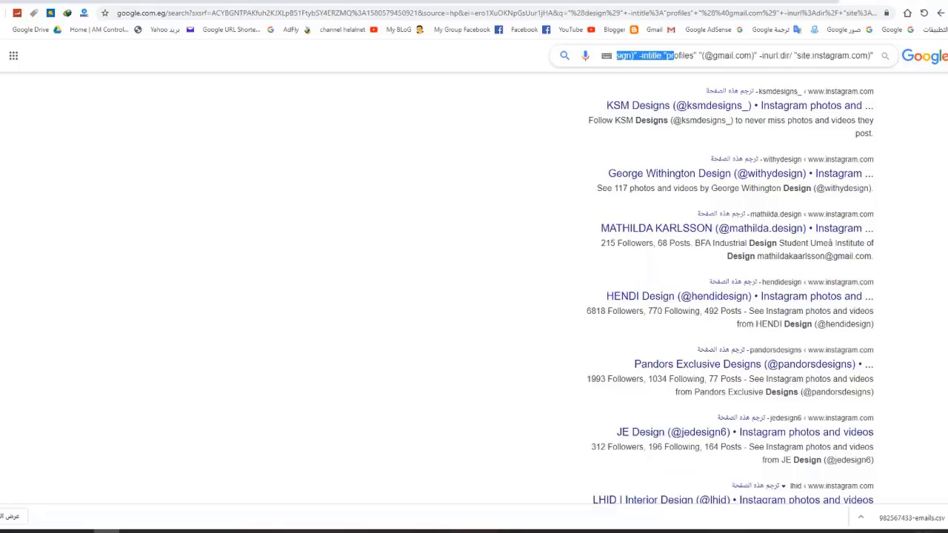
Step: Review the Instagram gmail.com search query, then minimize Chrome and select the Free Email Extractor folder
{"action": "scroll", "coordinate": [704, 77], "scroll_direction": "up", "scroll_amount": 3}
{"action": "left_click", "coordinate": [684, 55]}
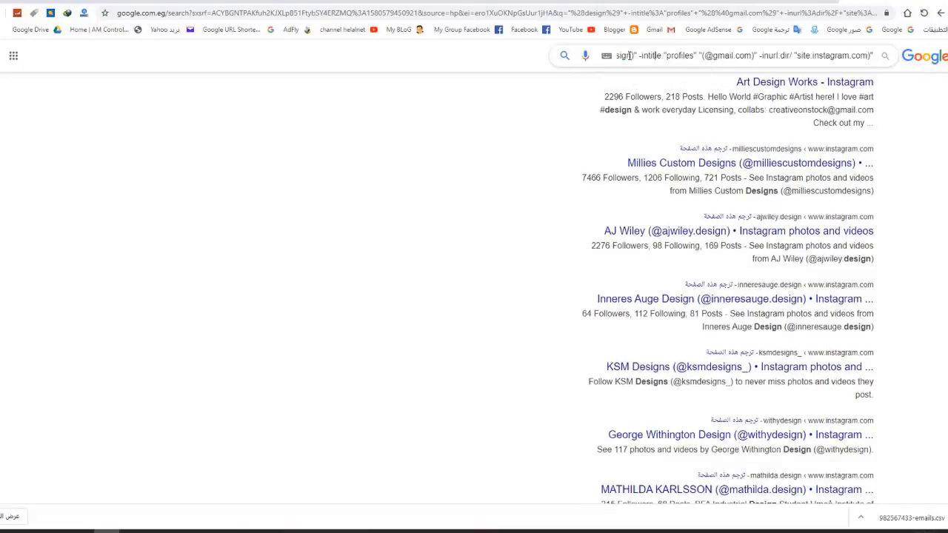
{"action": "left_click_drag", "start_coordinate": [618, 55], "coordinate": [828, 57]}
{"action": "left_click", "coordinate": [873, 57]}
{"action": "triple_click", "coordinate": [871, 57]}
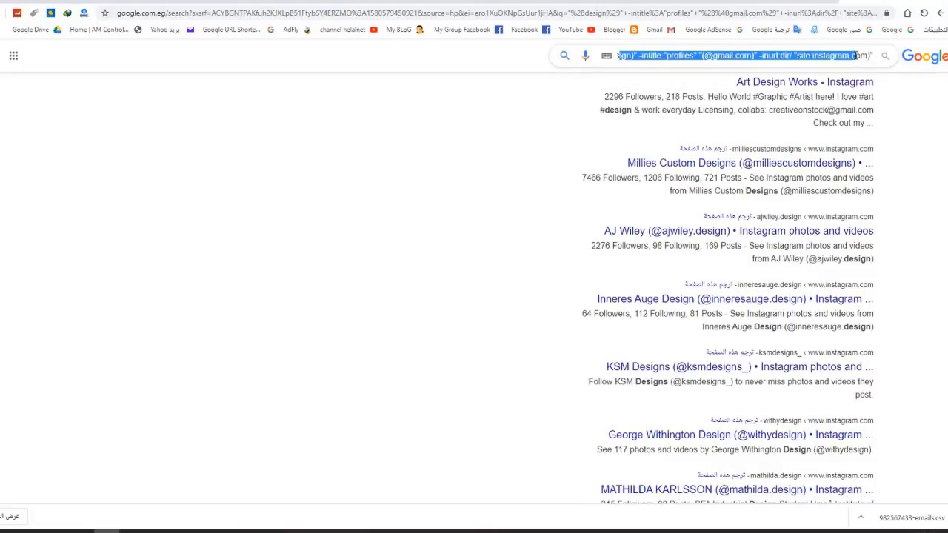
{"action": "left_click", "coordinate": [871, 56]}
{"action": "left_click_drag", "start_coordinate": [617, 55], "coordinate": [837, 68]}
{"action": "left_click", "coordinate": [838, 58]}
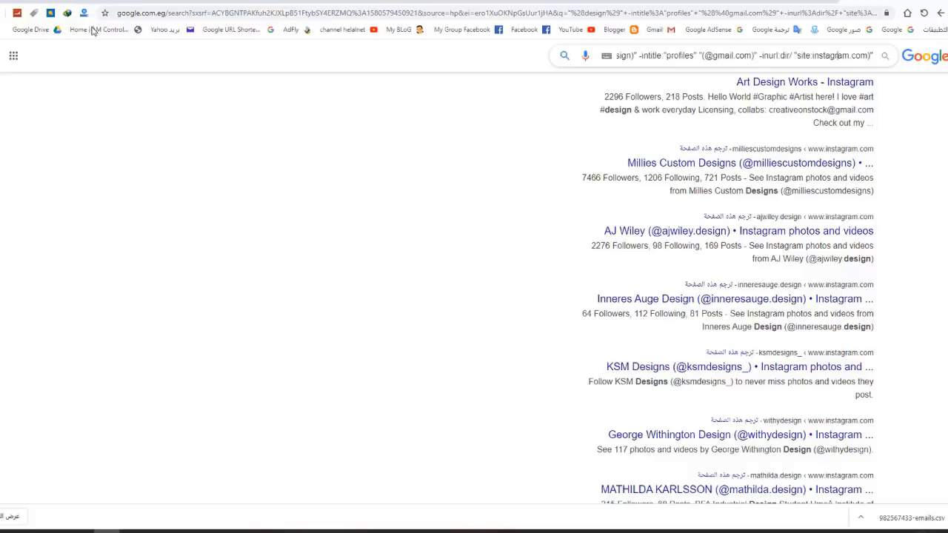
{"action": "left_click", "coordinate": [26, 4]}
{"action": "left_click", "coordinate": [626, 106]}
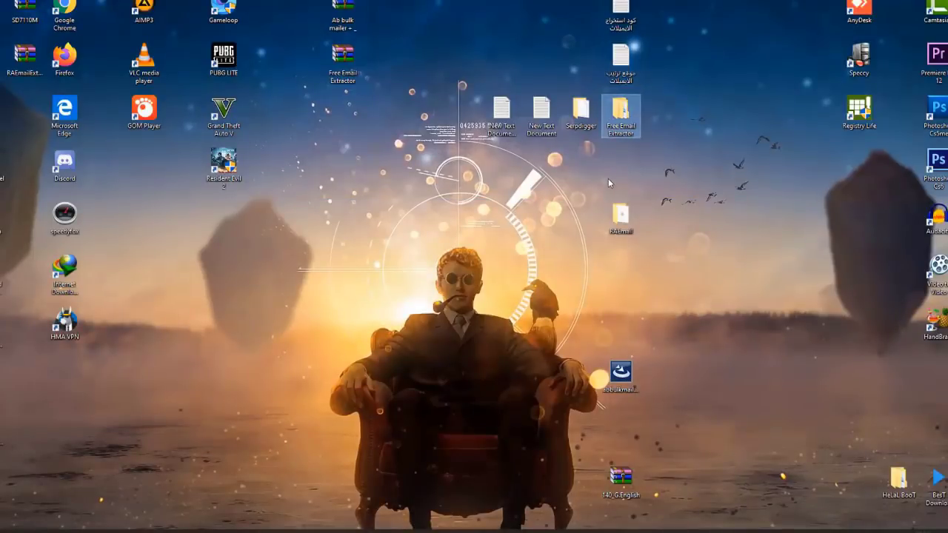
Step: Open the Setup folder inside Free Email Extractor
{"action": "double_click", "coordinate": [622, 135]}
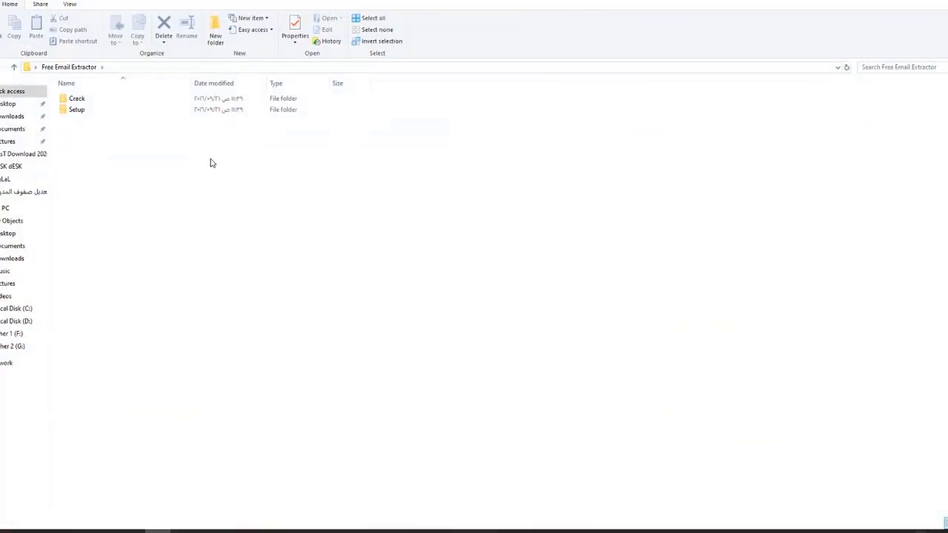
{"action": "left_click", "coordinate": [77, 101]}
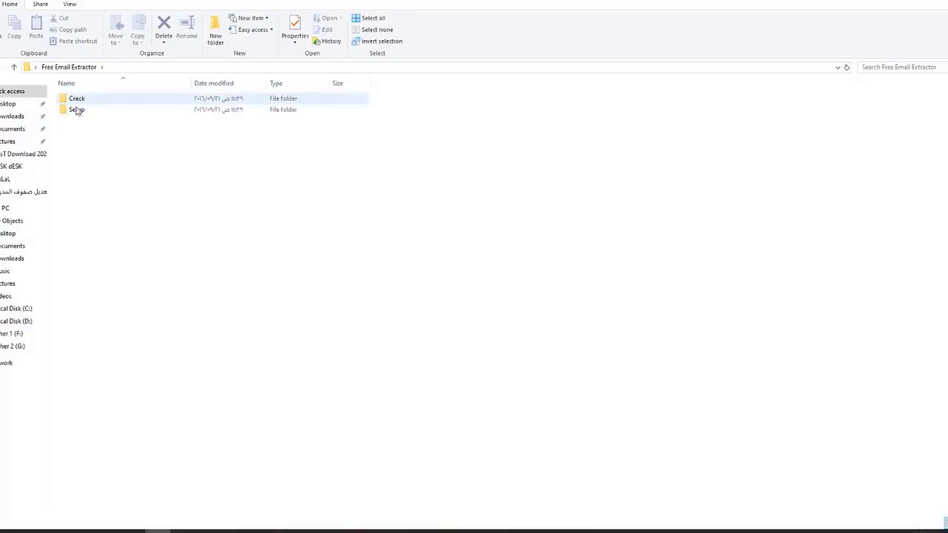
{"action": "double_click", "coordinate": [78, 110]}
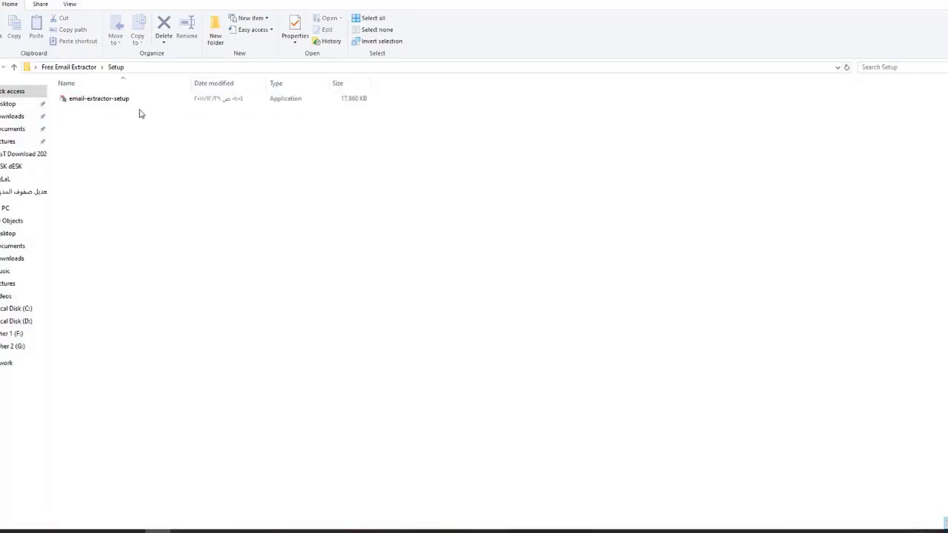
Step: Install Email Extractor with 'Run Email Extractor now' unchecked, then go back up to Free Email Extractor
{"action": "double_click", "coordinate": [114, 101]}
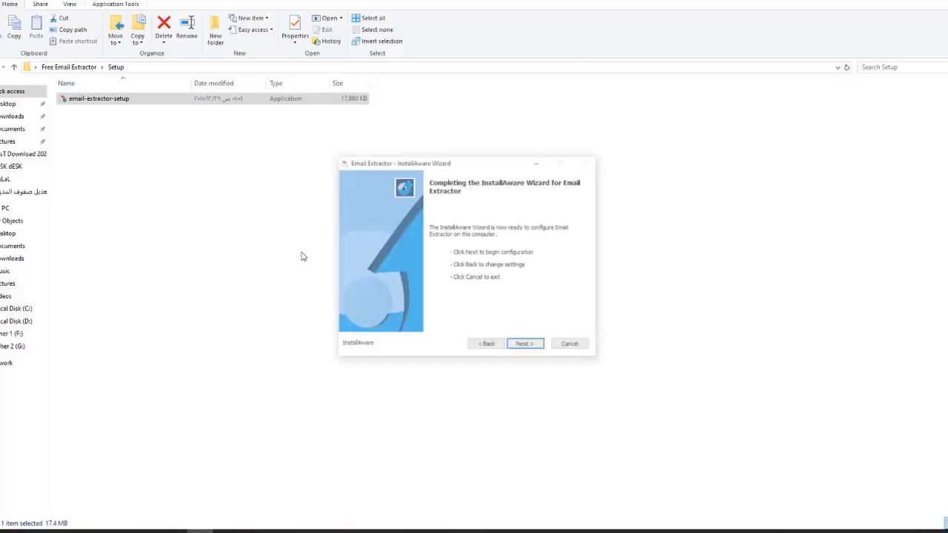
{"action": "left_click", "coordinate": [526, 345]}
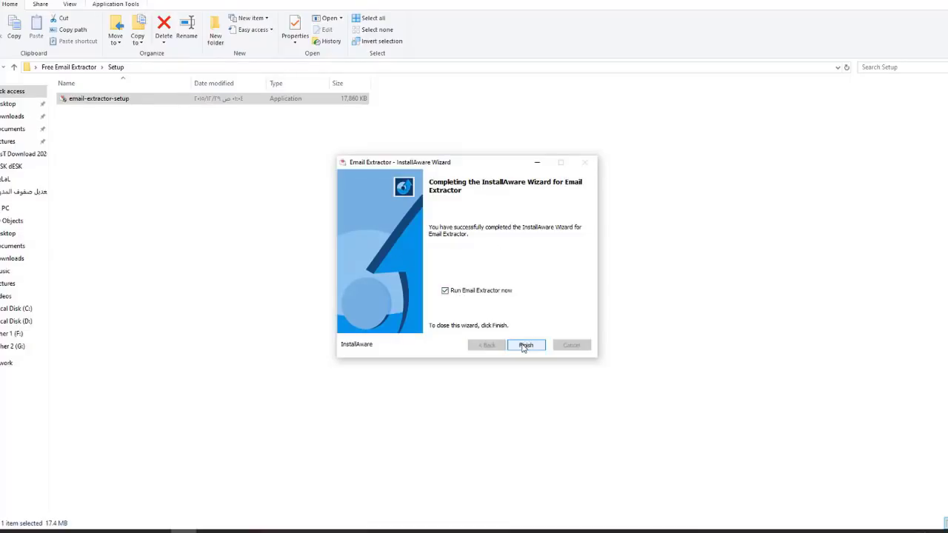
{"action": "left_click", "coordinate": [445, 290]}
{"action": "left_click", "coordinate": [524, 346]}
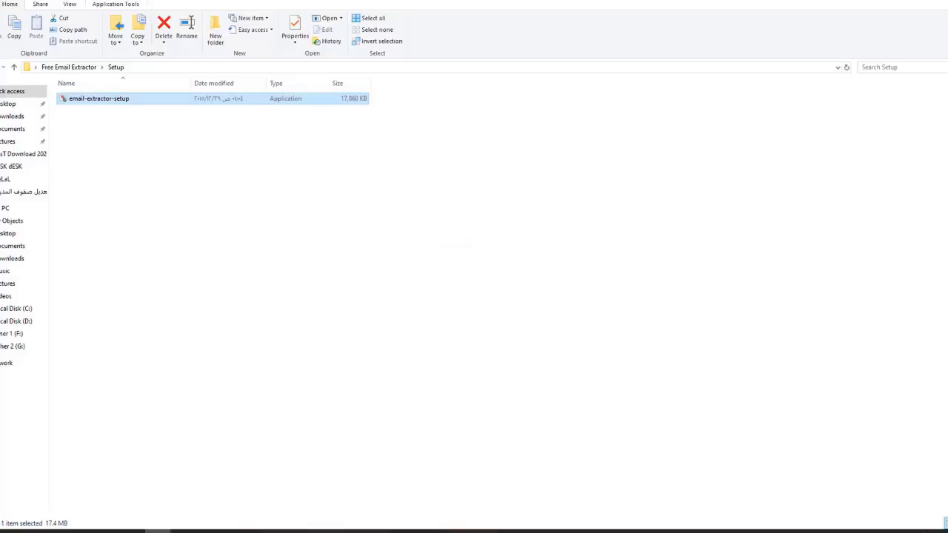
{"action": "left_click", "coordinate": [13, 66]}
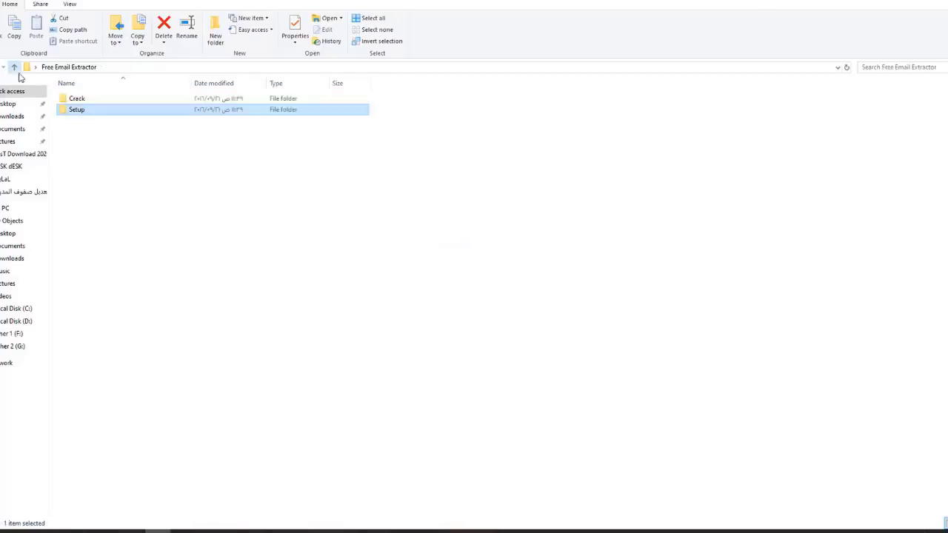
Step: Open the Crack folder and the installed Email Extractor folder via the desktop shortcut's file location
{"action": "double_click", "coordinate": [80, 99]}
{"action": "key", "text": "super+d"}
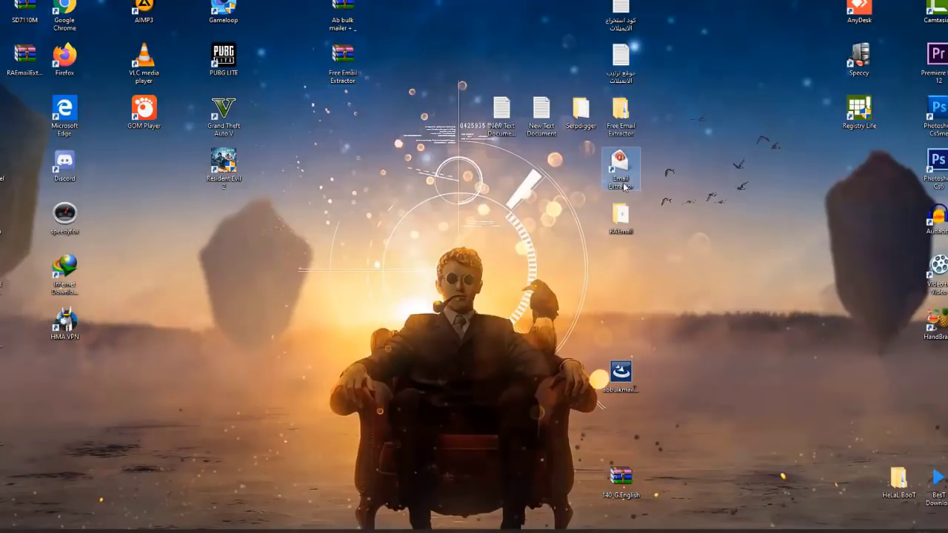
{"action": "right_click", "coordinate": [625, 182]}
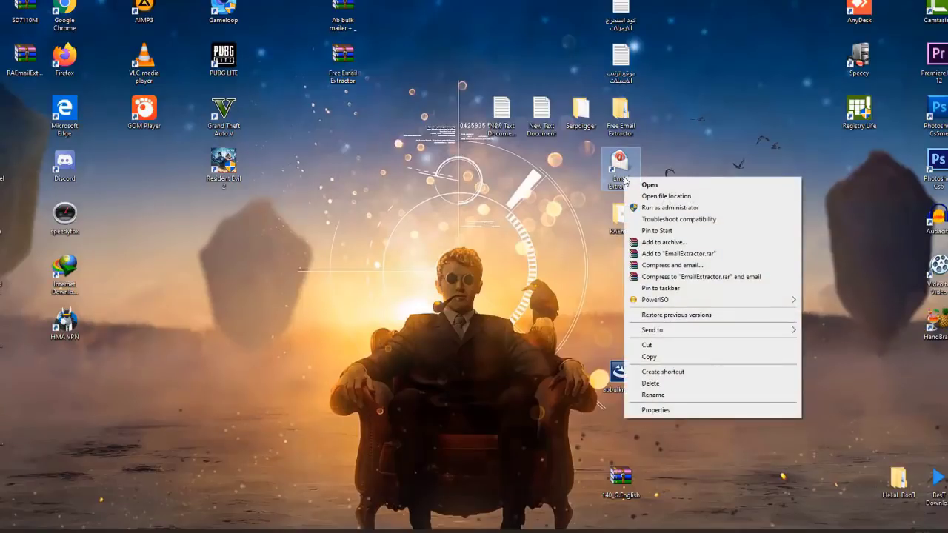
{"action": "left_click", "coordinate": [726, 200]}
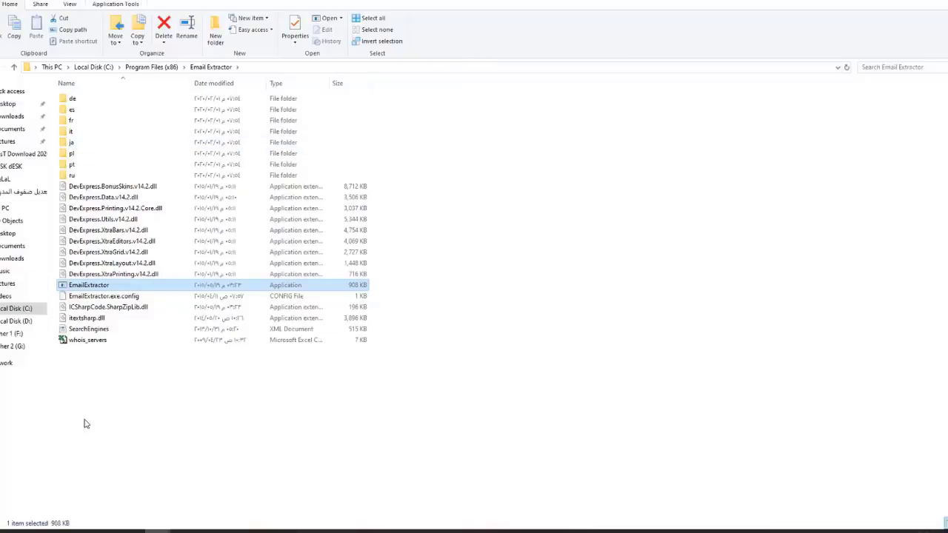
{"action": "left_click", "coordinate": [157, 531]}
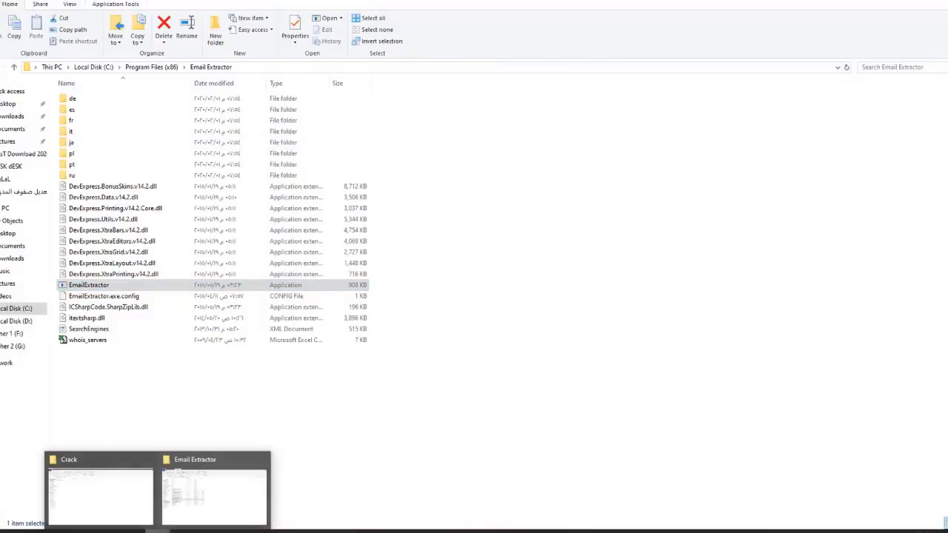
{"action": "left_click", "coordinate": [99, 491]}
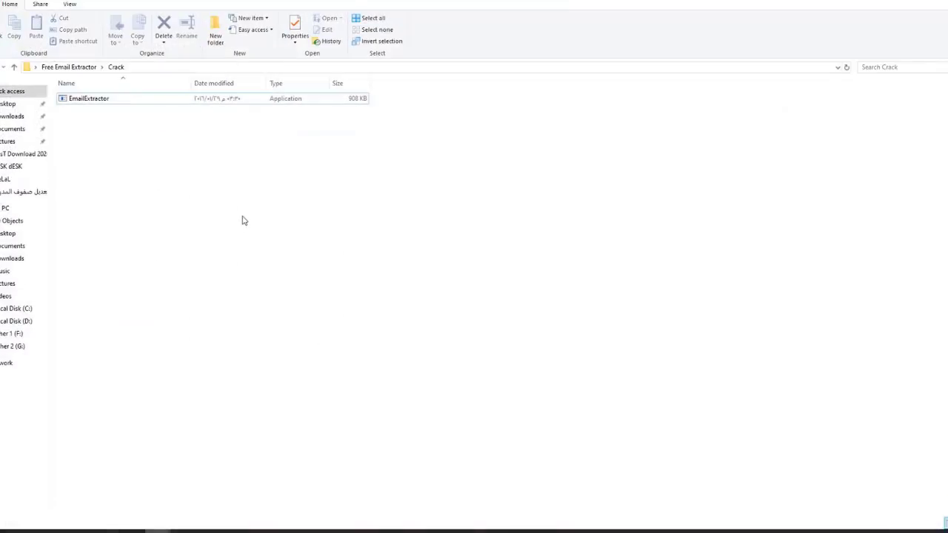
Step: Copy EmailExtractor from Crack into Program Files (x86)\Email Extractor, replacing the existing exe
{"action": "right_click", "coordinate": [92, 101]}
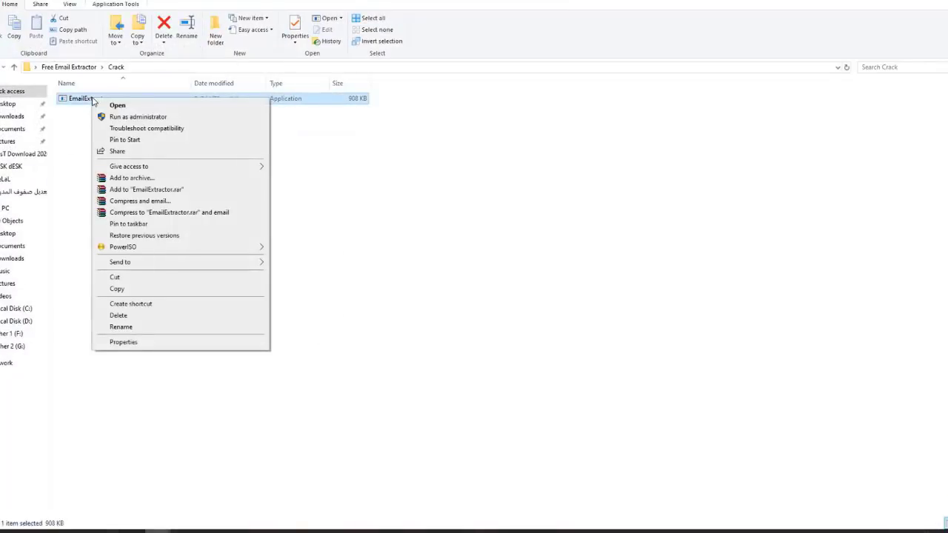
{"action": "left_click", "coordinate": [123, 290]}
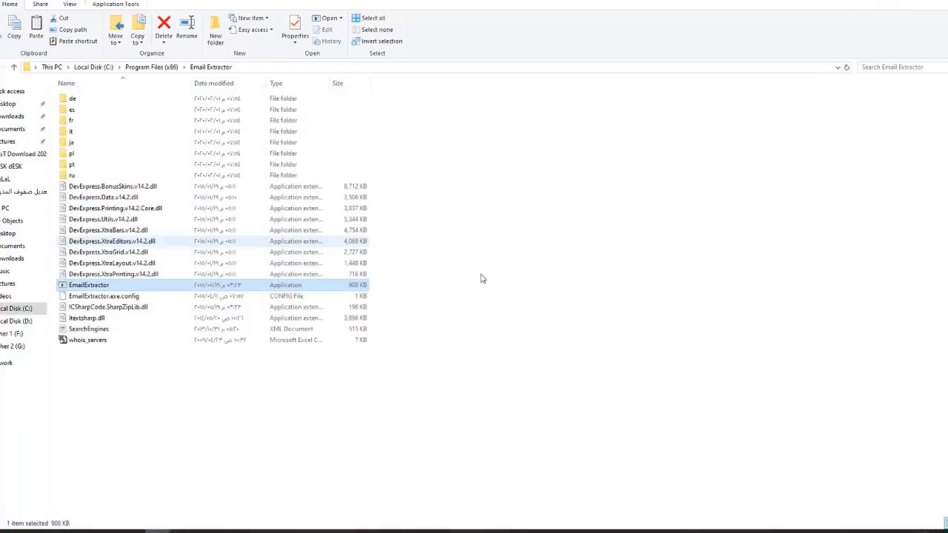
{"action": "right_click", "coordinate": [498, 232]}
{"action": "left_click", "coordinate": [537, 307]}
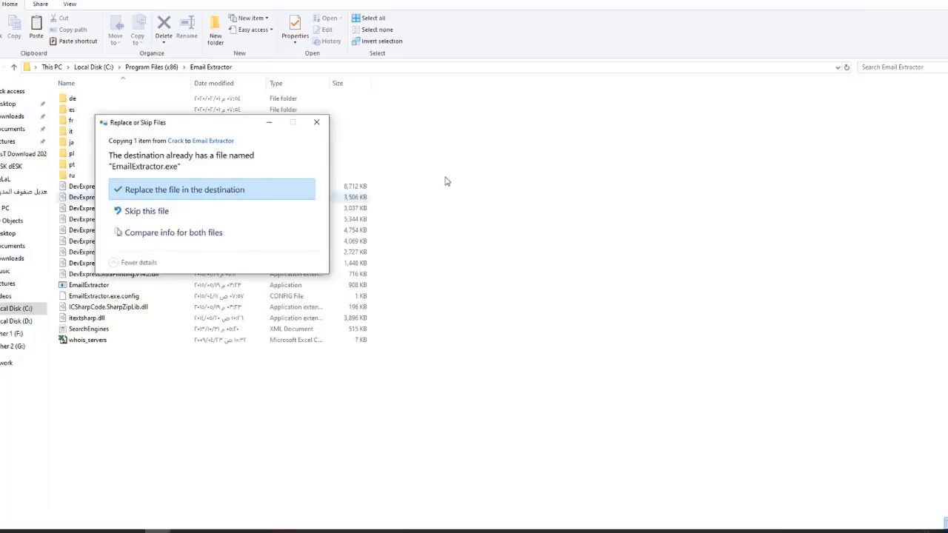
{"action": "left_click", "coordinate": [213, 192]}
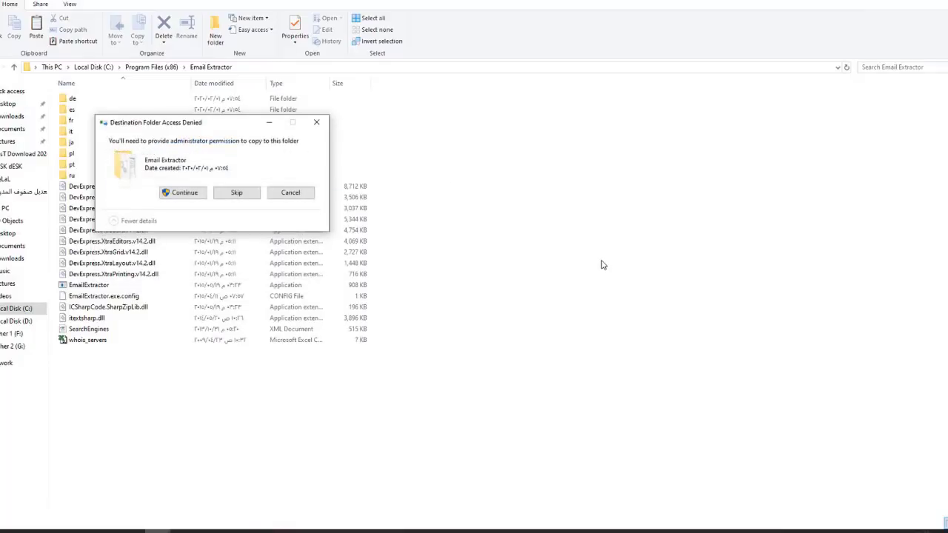
{"action": "left_click", "coordinate": [178, 195]}
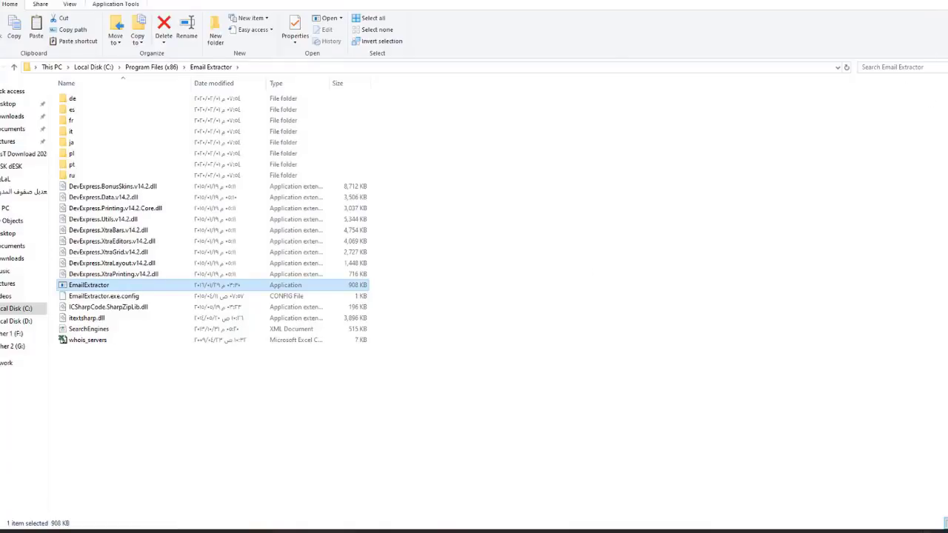
{"action": "key", "text": "super+d"}
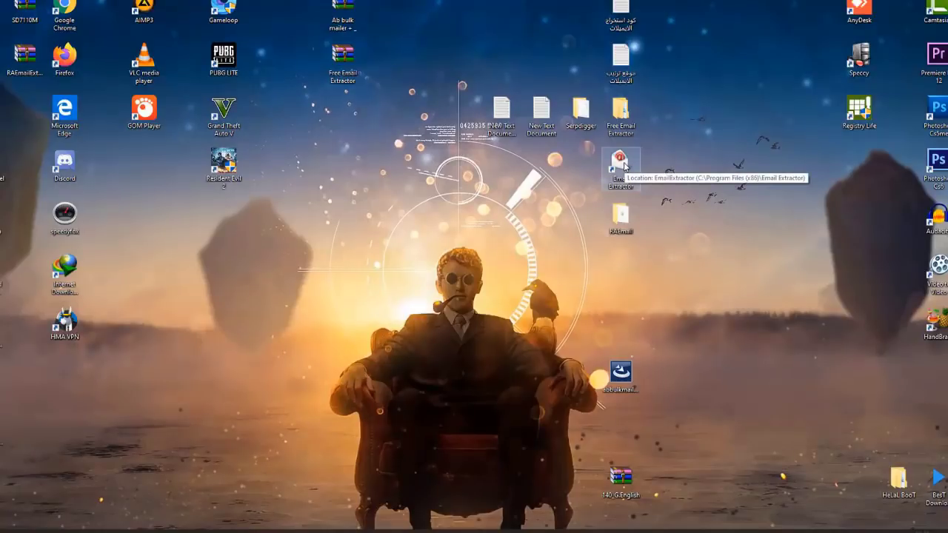
{"action": "double_click", "coordinate": [624, 165]}
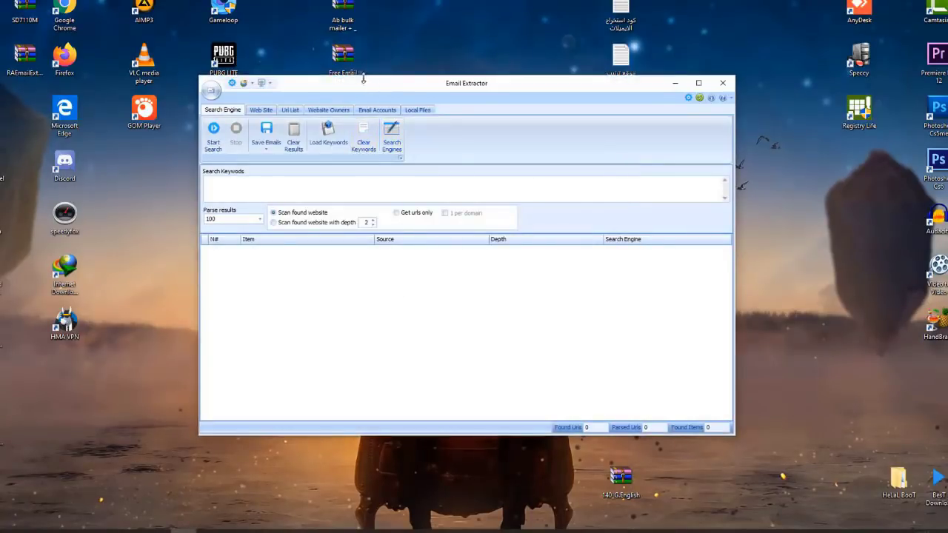
{"action": "left_click_drag", "start_coordinate": [363, 89], "coordinate": [465, 103]}
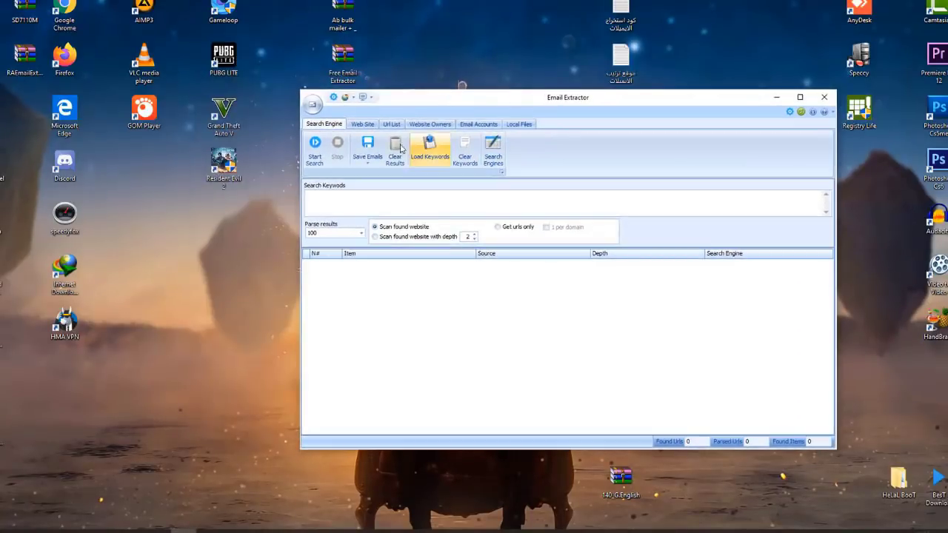
{"action": "left_click", "coordinate": [362, 124]}
{"action": "left_click", "coordinate": [391, 124]}
{"action": "left_click", "coordinate": [478, 123]}
{"action": "left_click", "coordinate": [524, 125]}
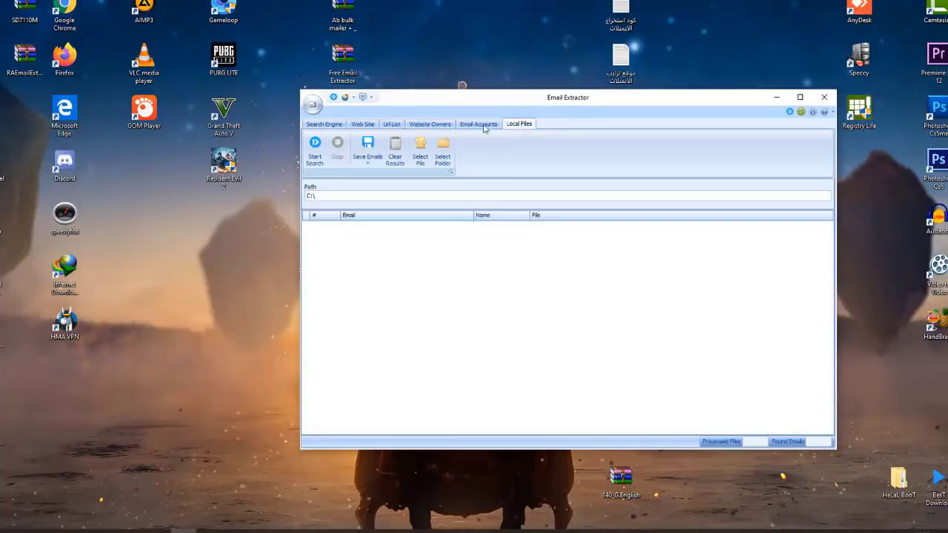
{"action": "left_click", "coordinate": [326, 125]}
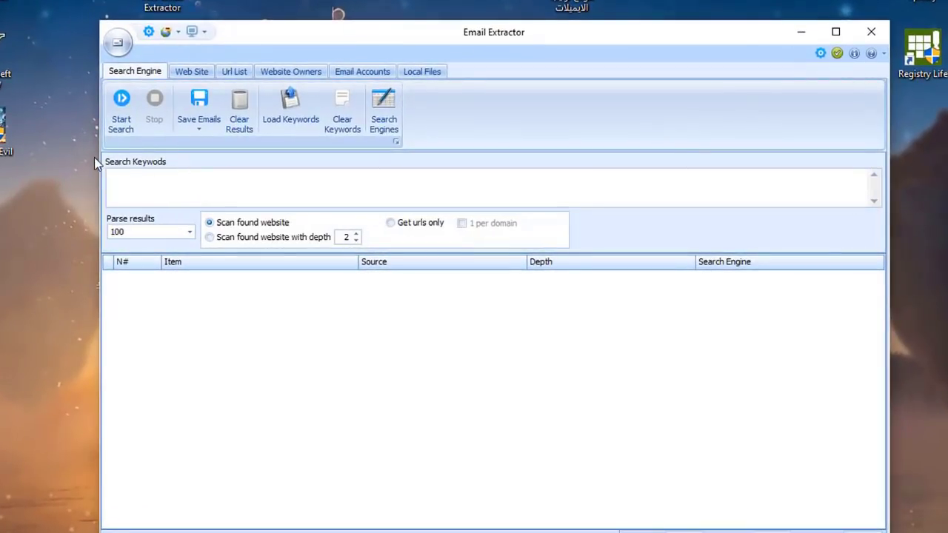
{"action": "left_click", "coordinate": [172, 194]}
Step: Search the web for email addresses using the keyword 'design'
{"action": "type", "text": "design"}
{"action": "left_click", "coordinate": [123, 104]}
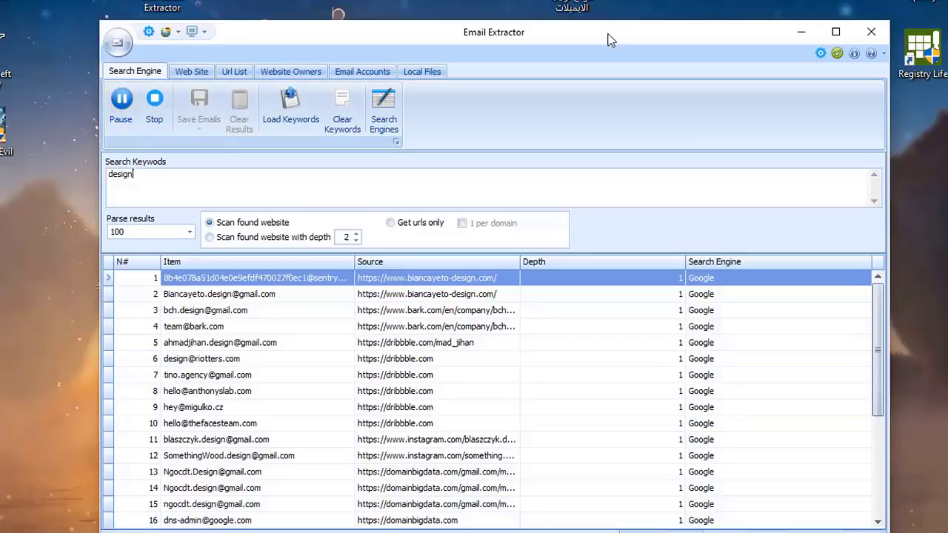
Step: Let the 'design' scan run, browsing the results grid, until 46 emails are found
{"action": "left_click_drag", "start_coordinate": [611, 39], "coordinate": [543, 53]}
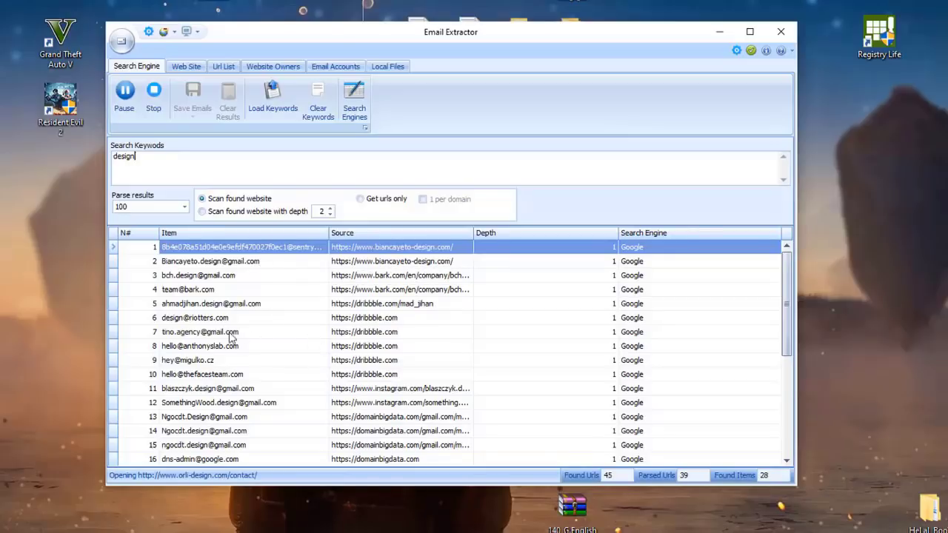
{"action": "scroll", "coordinate": [188, 378], "scroll_direction": "down", "scroll_amount": 1}
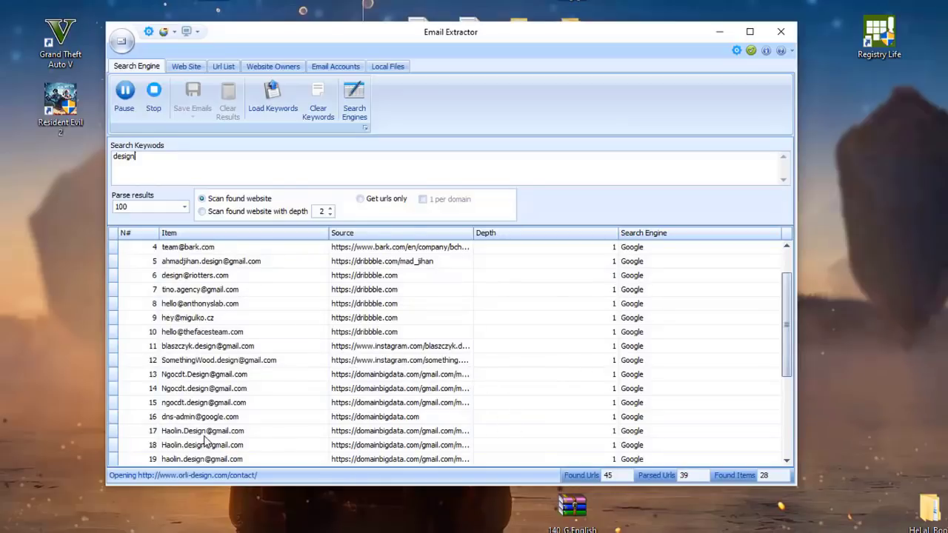
{"action": "left_click", "coordinate": [372, 434]}
{"action": "scroll", "coordinate": [372, 437], "scroll_direction": "down", "scroll_amount": 3}
{"action": "scroll", "coordinate": [433, 428], "scroll_direction": "down", "scroll_amount": 1}
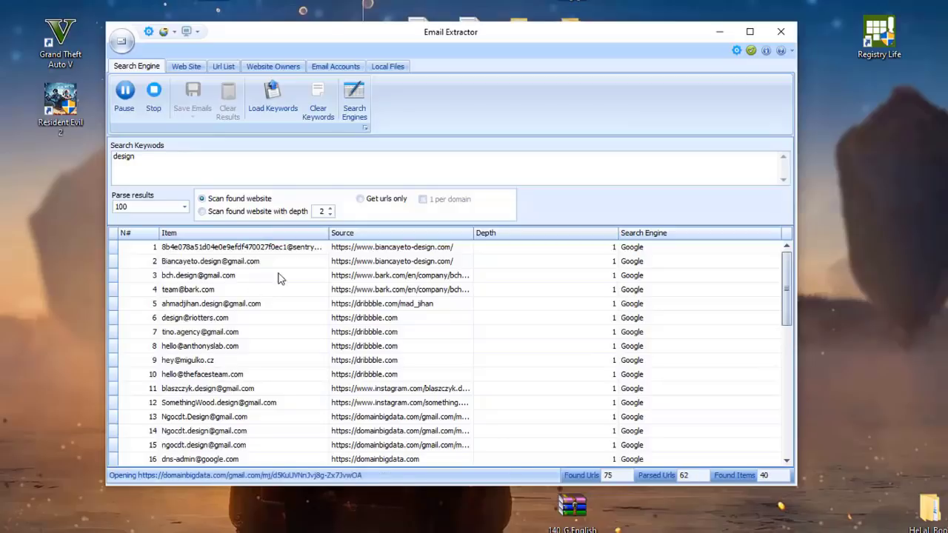
Step: Stop the scan at 46 emails, dismiss the Save Emails options without saving, and close Email Extractor
{"action": "left_click", "coordinate": [158, 104]}
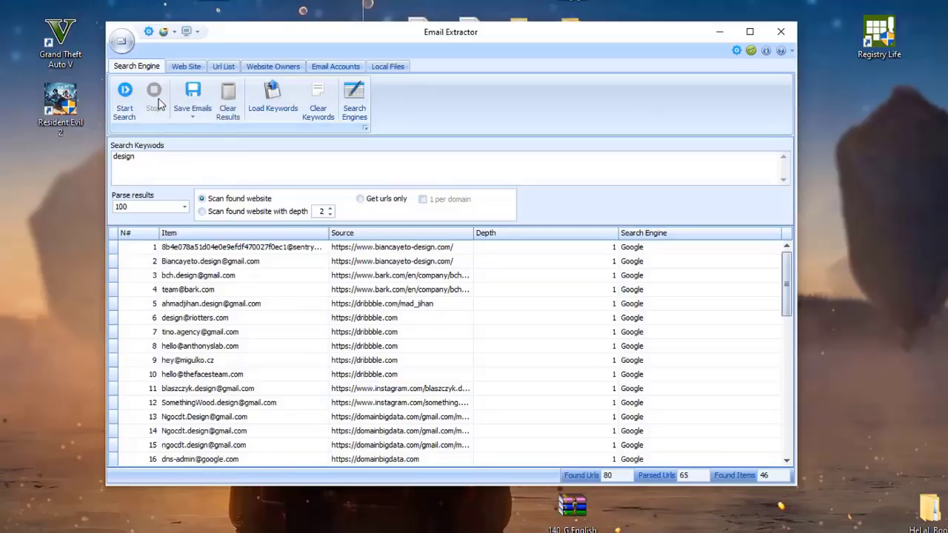
{"action": "left_click", "coordinate": [192, 102]}
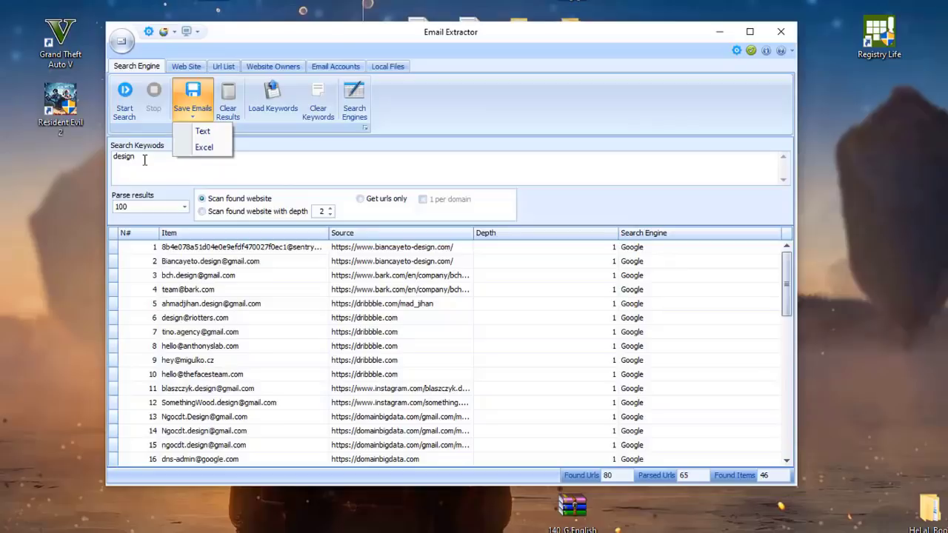
{"action": "left_click", "coordinate": [330, 175]}
{"action": "left_click", "coordinate": [771, 34]}
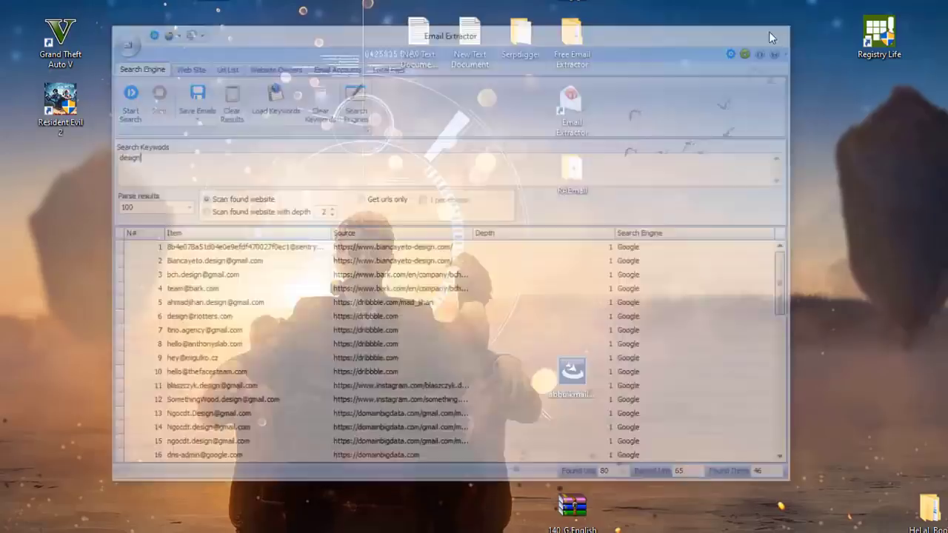
Step: Refresh the desktop and close the 'Email list | Leopathu' tab in Chrome
{"action": "right_click", "coordinate": [351, 146]}
{"action": "left_click", "coordinate": [372, 176]}
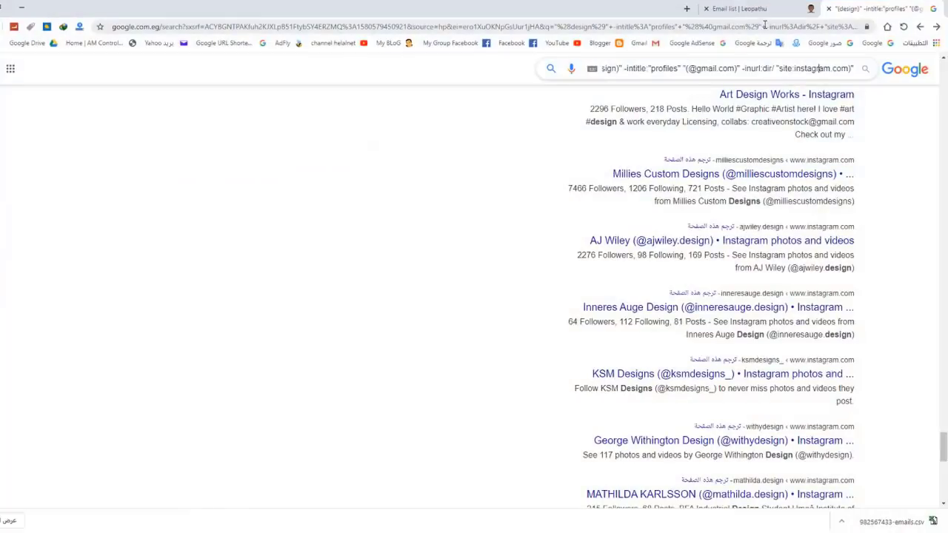
{"action": "left_click", "coordinate": [815, 9]}
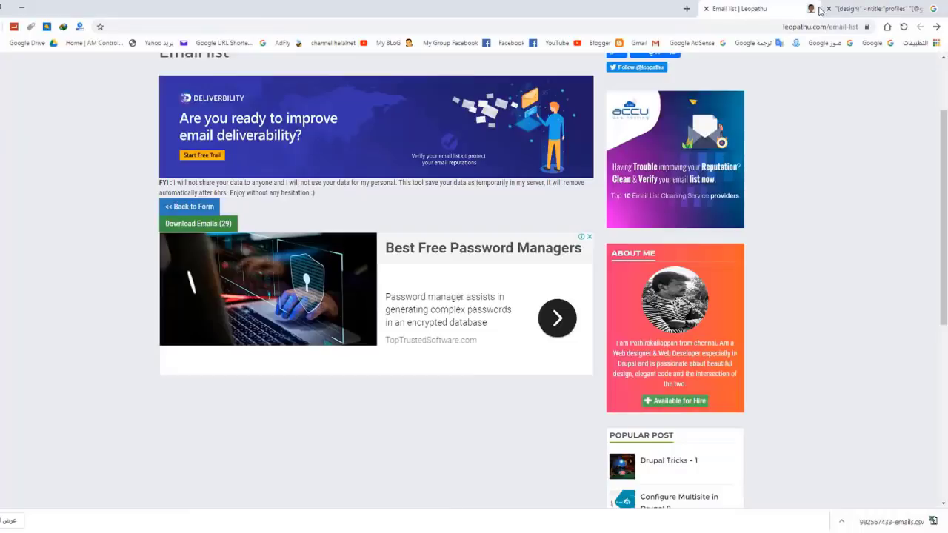
{"action": "left_click", "coordinate": [707, 9]}
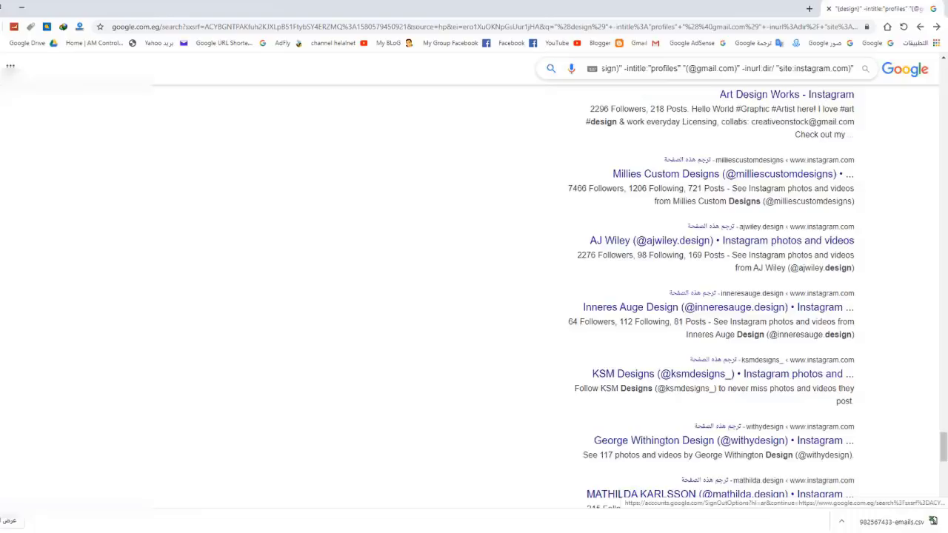
{"action": "left_click", "coordinate": [10, 69]}
{"action": "left_click", "coordinate": [11, 69]}
Step: Open Chrome's Extensions page and turn Developer mode on
{"action": "key", "text": "alt+f"}
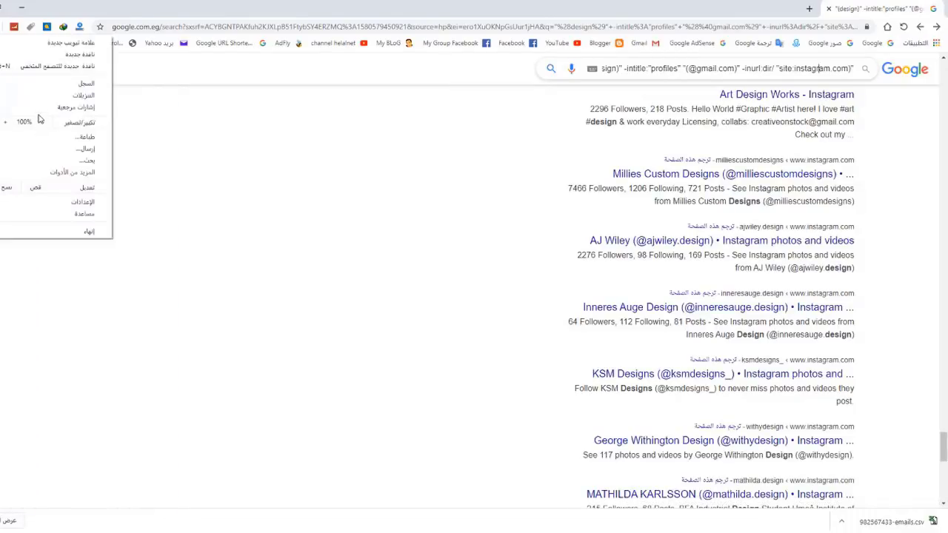
{"action": "mouse_move", "coordinate": [83, 175]}
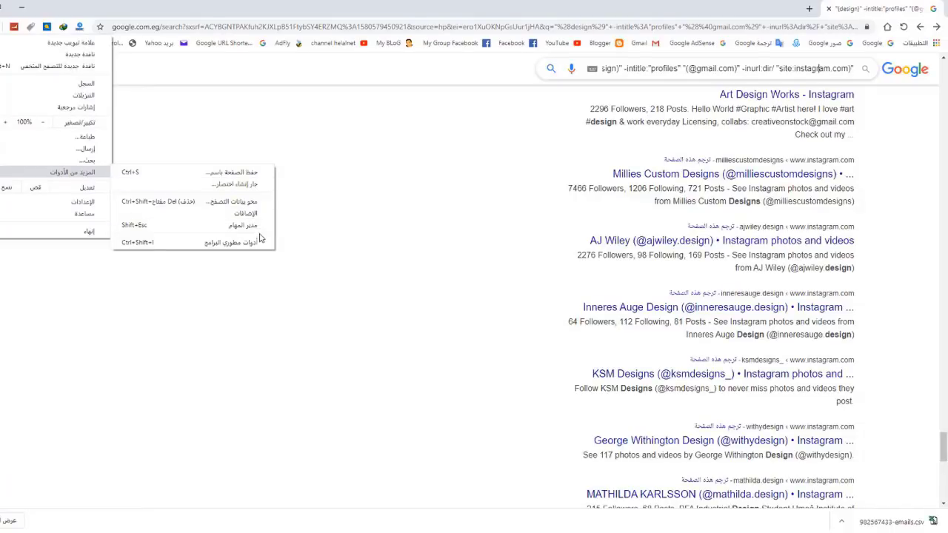
{"action": "left_click", "coordinate": [209, 215]}
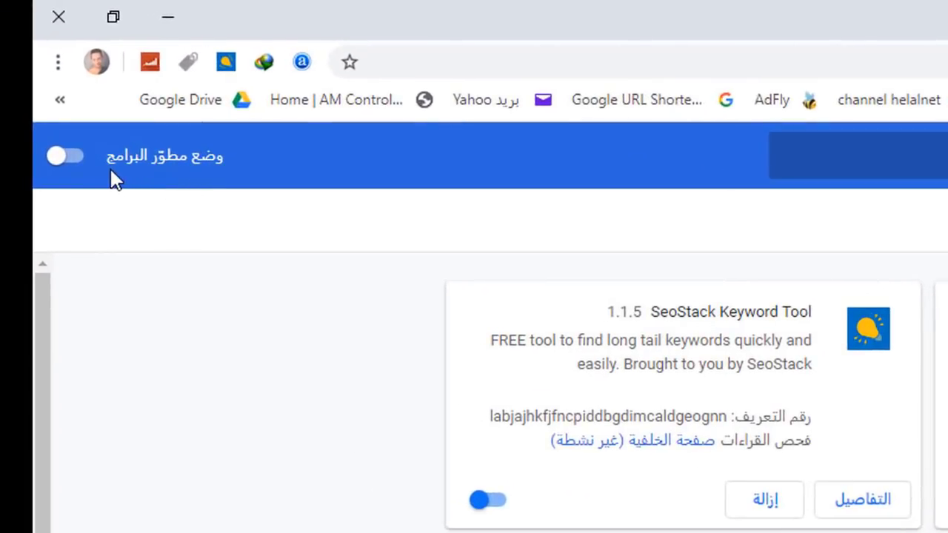
{"action": "left_click", "coordinate": [70, 159]}
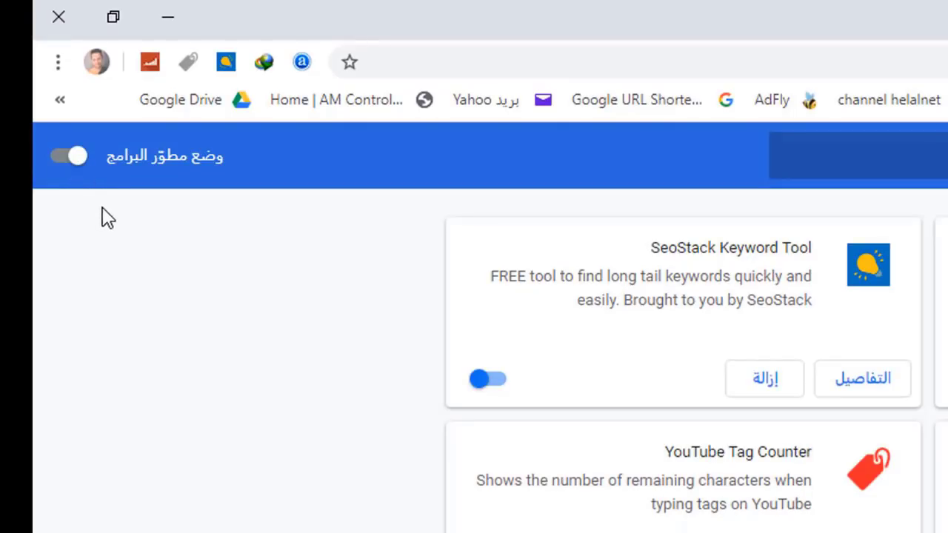
{"action": "left_click", "coordinate": [74, 164]}
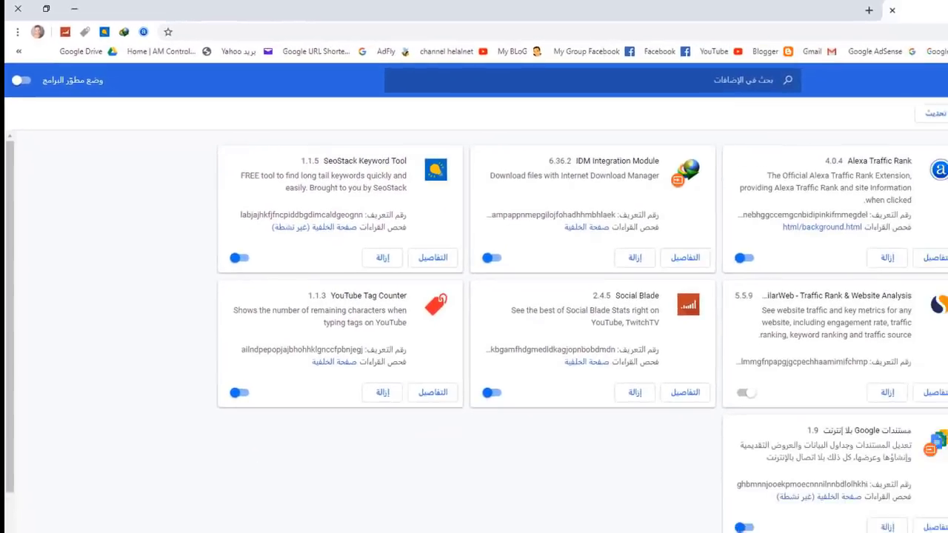
{"action": "left_click", "coordinate": [59, 8]}
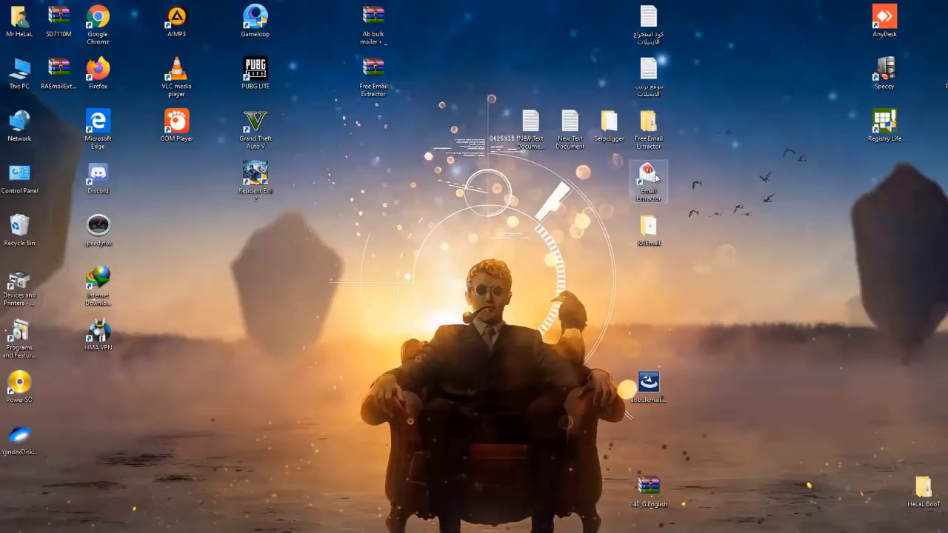
{"action": "double_click", "coordinate": [610, 138]}
{"action": "left_click_drag", "start_coordinate": [122, 226], "coordinate": [153, 94]}
{"action": "left_click", "coordinate": [137, 216]}
{"action": "left_click_drag", "start_coordinate": [118, 207], "coordinate": [167, 99]}
{"action": "left_click", "coordinate": [221, 342]}
{"action": "left_click_drag", "start_coordinate": [123, 220], "coordinate": [171, 120]}
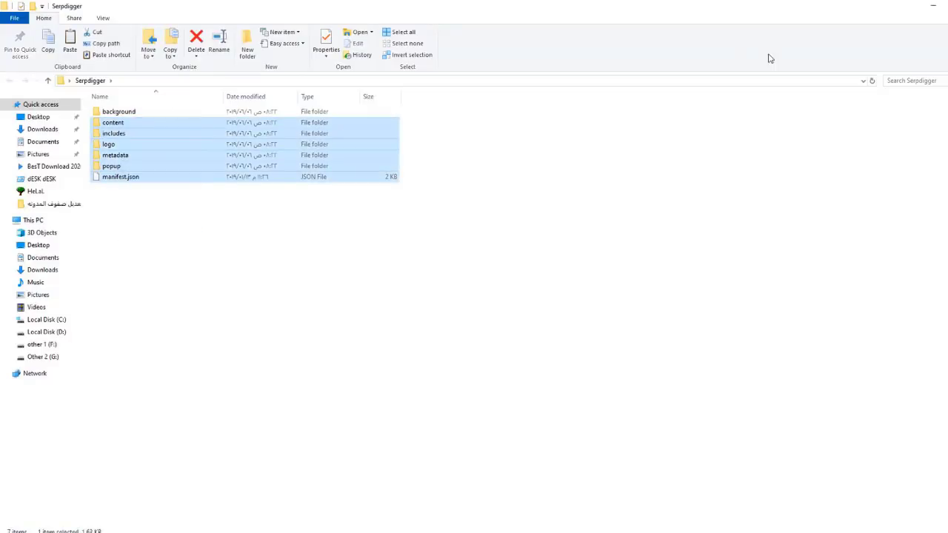
{"action": "left_click", "coordinate": [933, 5]}
{"action": "left_click", "coordinate": [202, 531]}
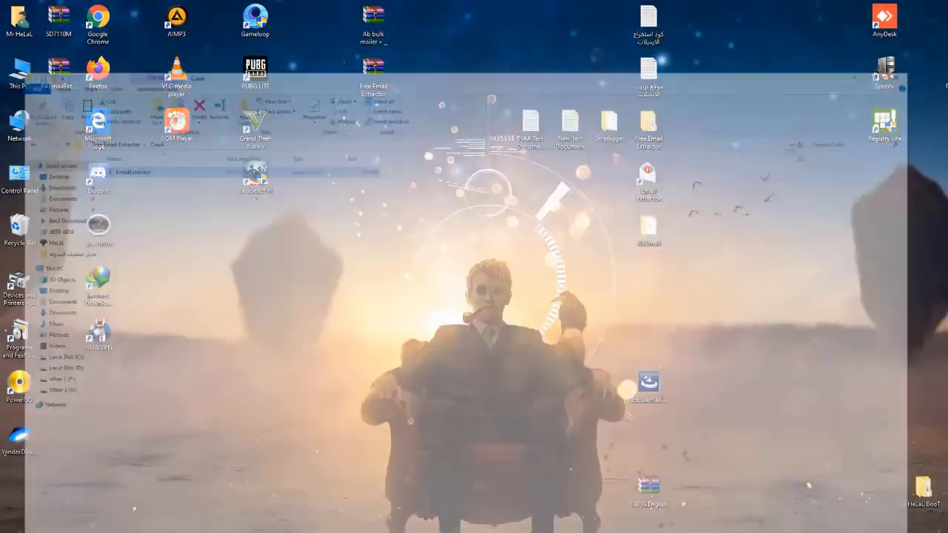
{"action": "left_click", "coordinate": [215, 531]}
{"action": "left_click", "coordinate": [215, 531]}
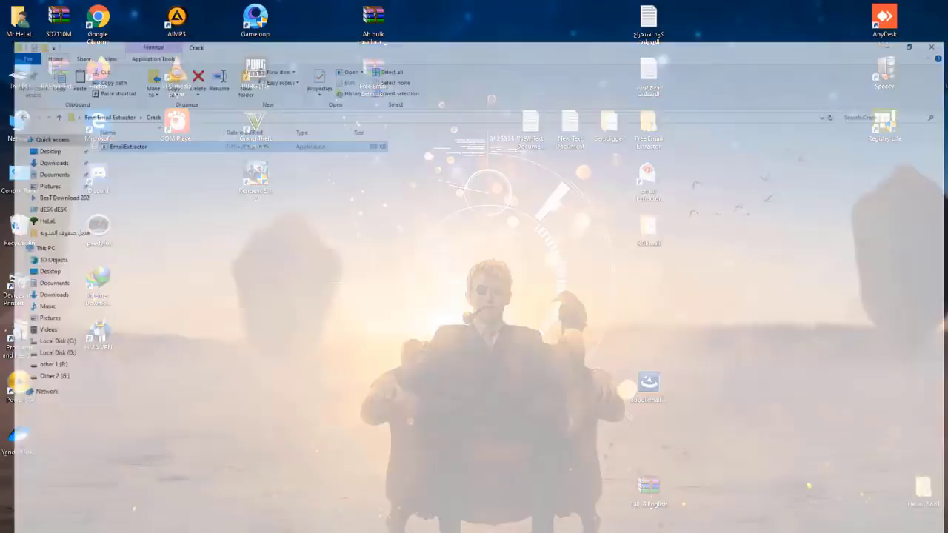
{"action": "left_click", "coordinate": [214, 531]}
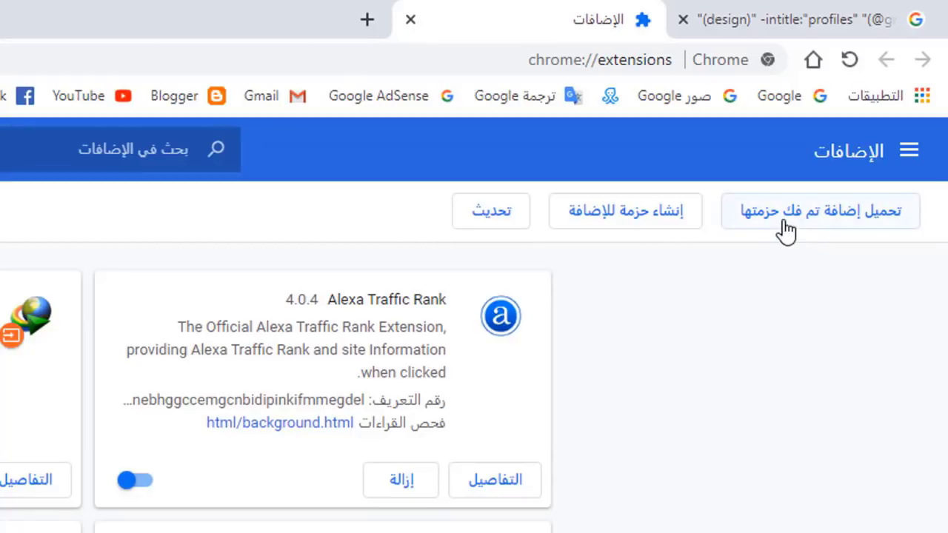
Step: Load the Desktop's Serpdigger folder unpacked, adding Serpdigger - 1st Email Extractor 7.1.10
{"action": "left_click", "coordinate": [787, 214]}
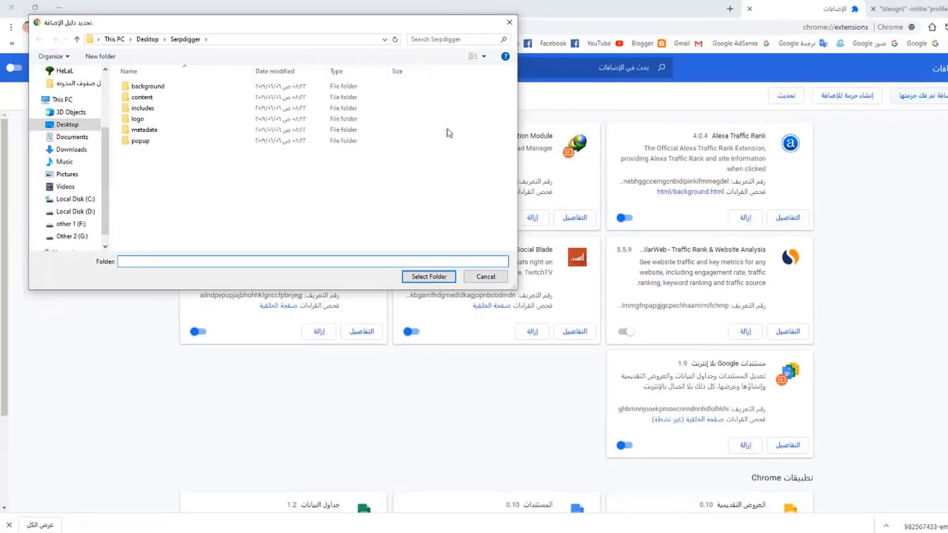
{"action": "left_click", "coordinate": [69, 125]}
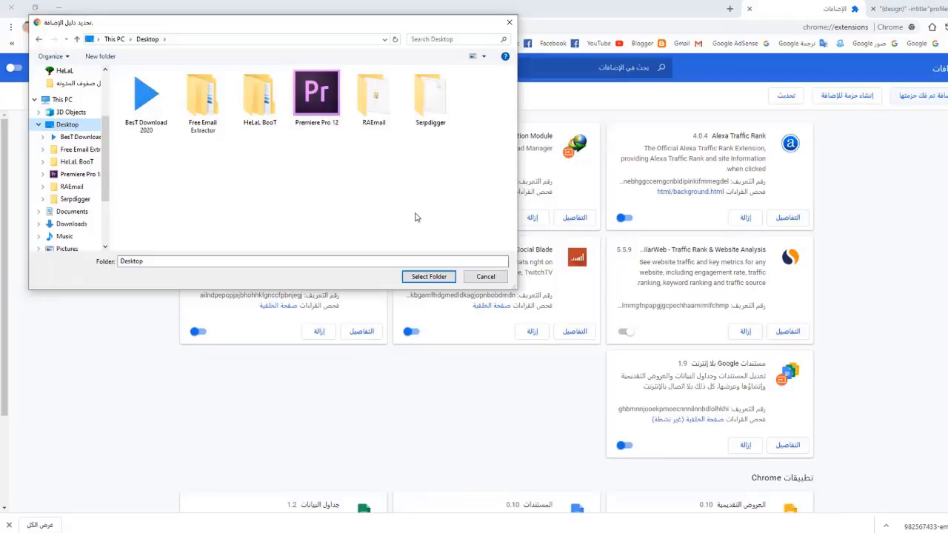
{"action": "double_click", "coordinate": [428, 119]}
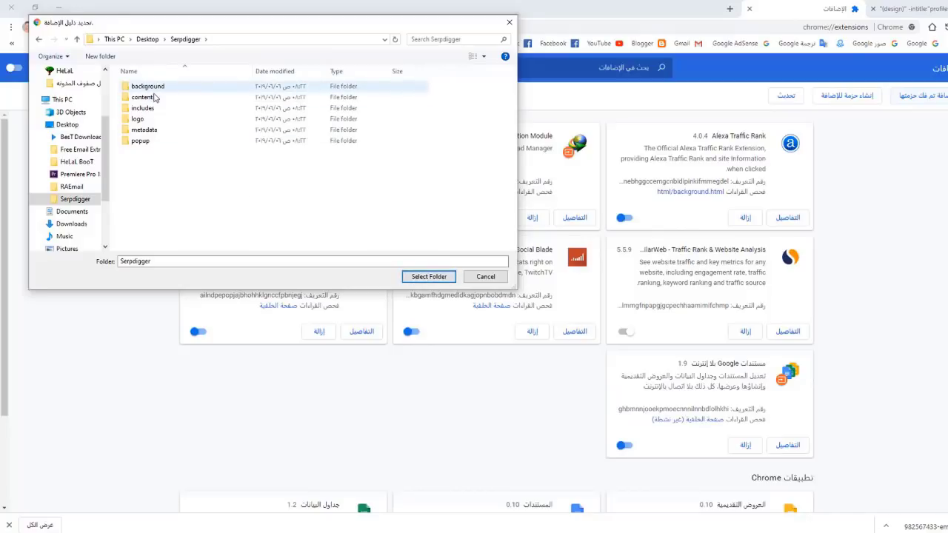
{"action": "left_click", "coordinate": [420, 276]}
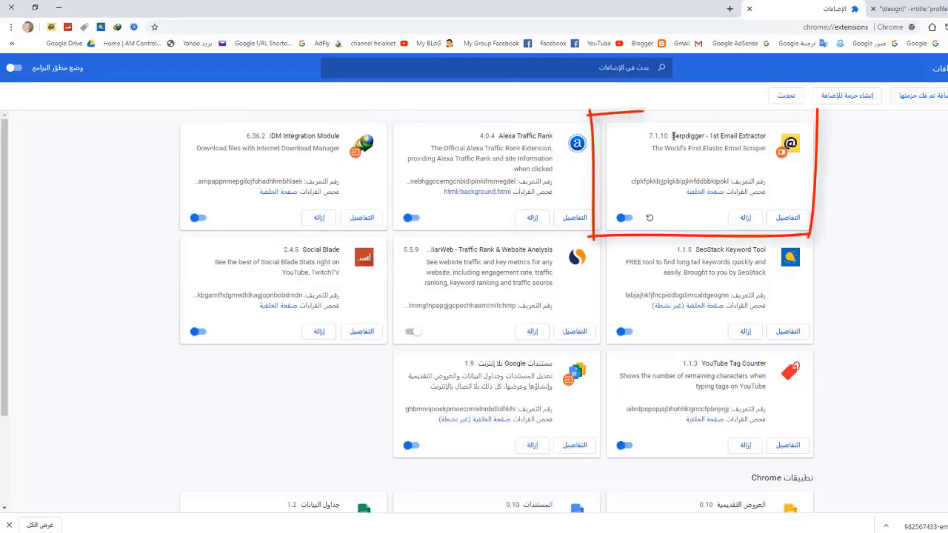
Step: Check the Serpdigger extension panel, close it, and minimize Chrome to the desktop
{"action": "left_click_drag", "start_coordinate": [672, 136], "coordinate": [764, 134]}
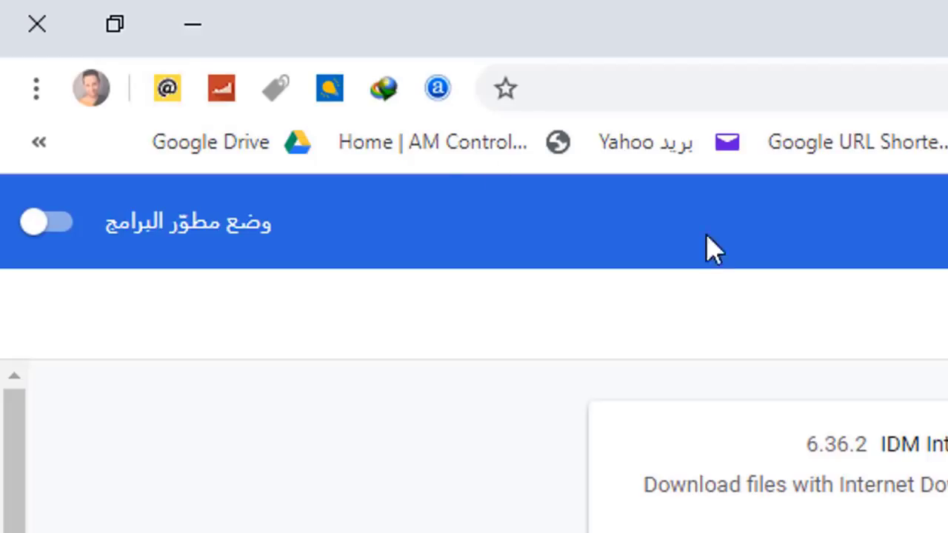
{"action": "left_click", "coordinate": [168, 90]}
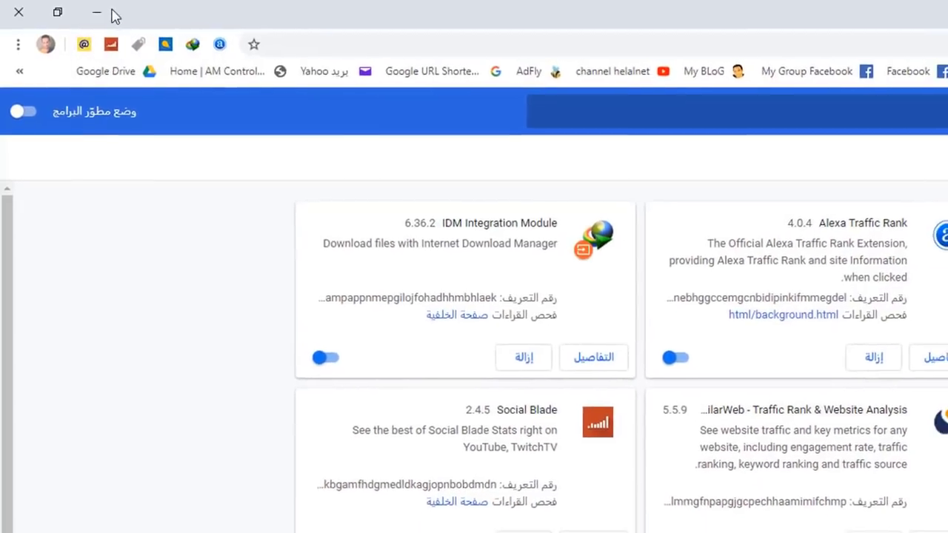
{"action": "left_click", "coordinate": [112, 15]}
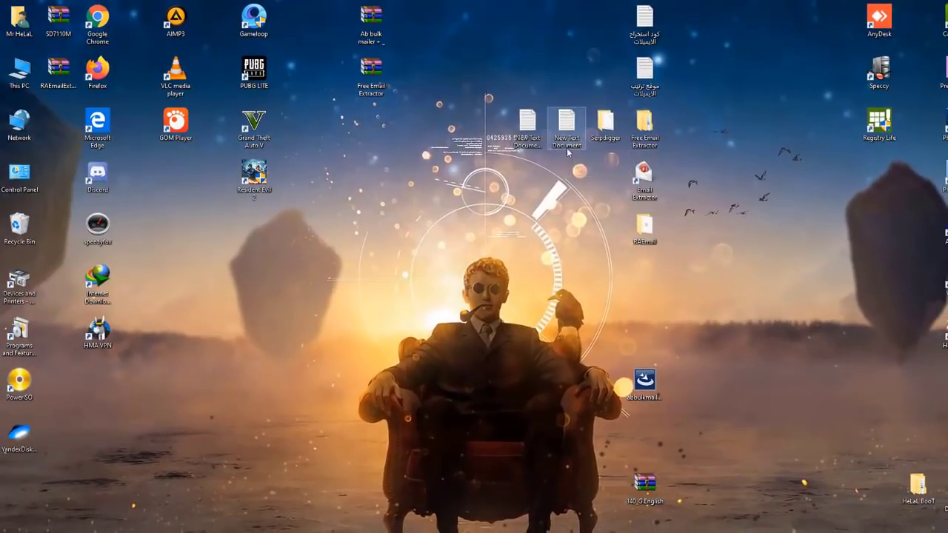
Step: Copy the cse.google.com address from the saved note and load it in a new Chrome tab
{"action": "double_click", "coordinate": [567, 135]}
{"action": "left_click_drag", "start_coordinate": [390, 154], "coordinate": [208, 154]}
{"action": "right_click", "coordinate": [301, 157]}
{"action": "left_click", "coordinate": [325, 189]}
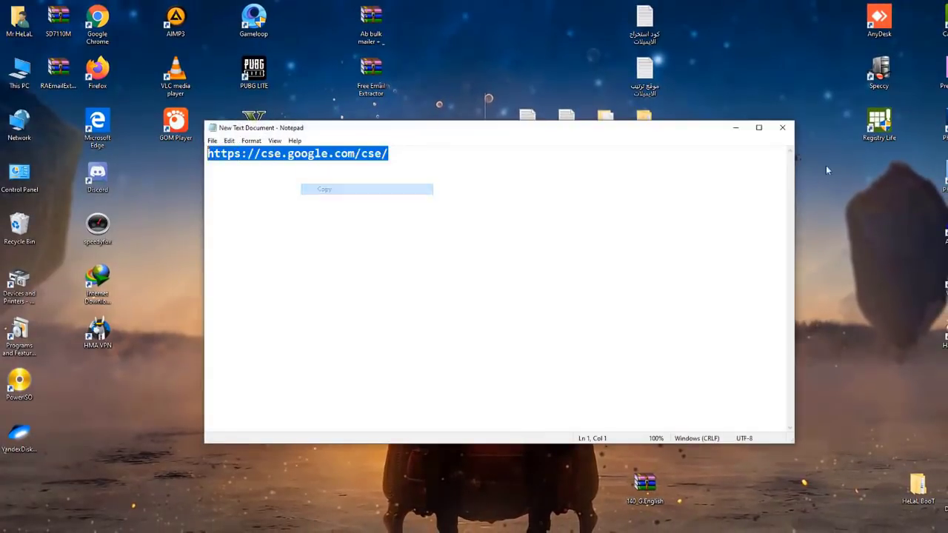
{"action": "left_click", "coordinate": [782, 128]}
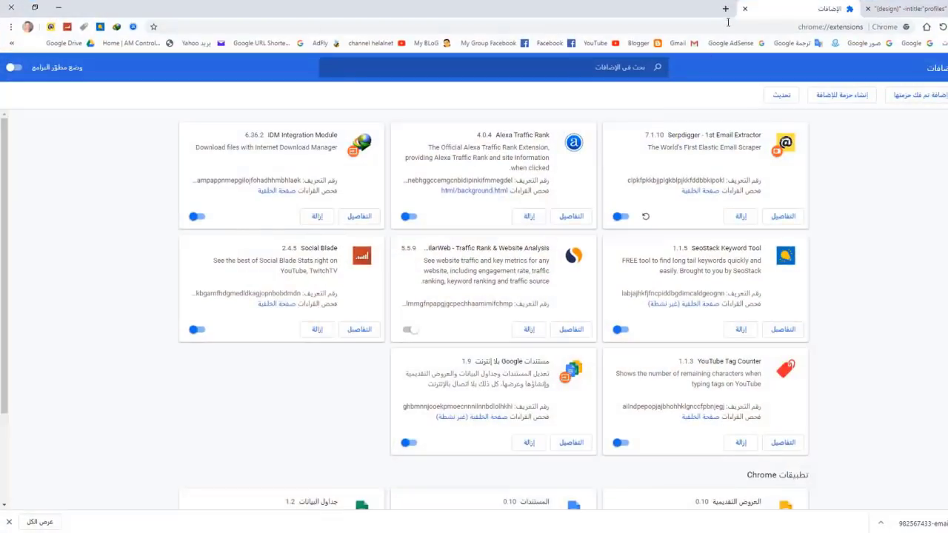
{"action": "left_click", "coordinate": [725, 9]}
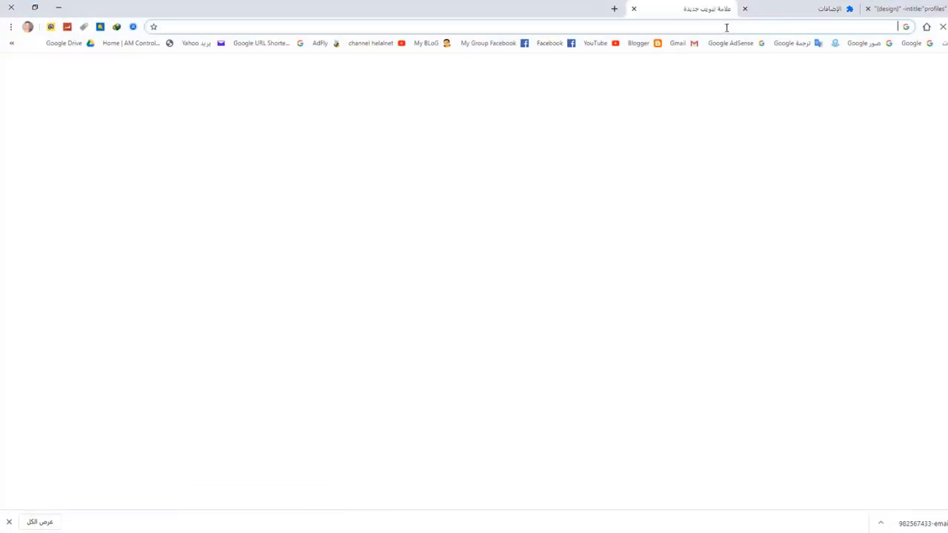
{"action": "key", "text": "ctrl+v"}
{"action": "key", "text": "Return"}
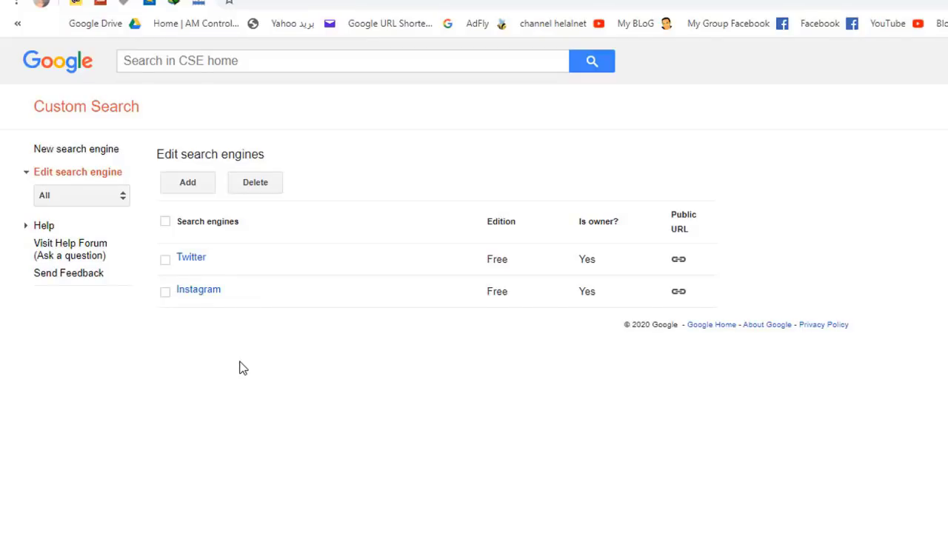
Step: Start a new search engine from the Edit search engines page, then open a fresh tab
{"action": "left_click", "coordinate": [190, 183]}
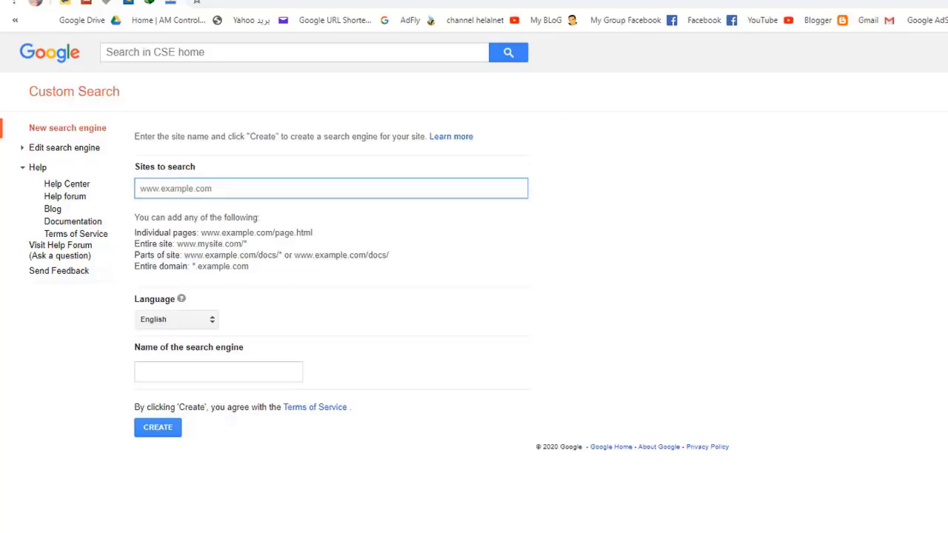
{"action": "key", "text": "ctrl+t"}
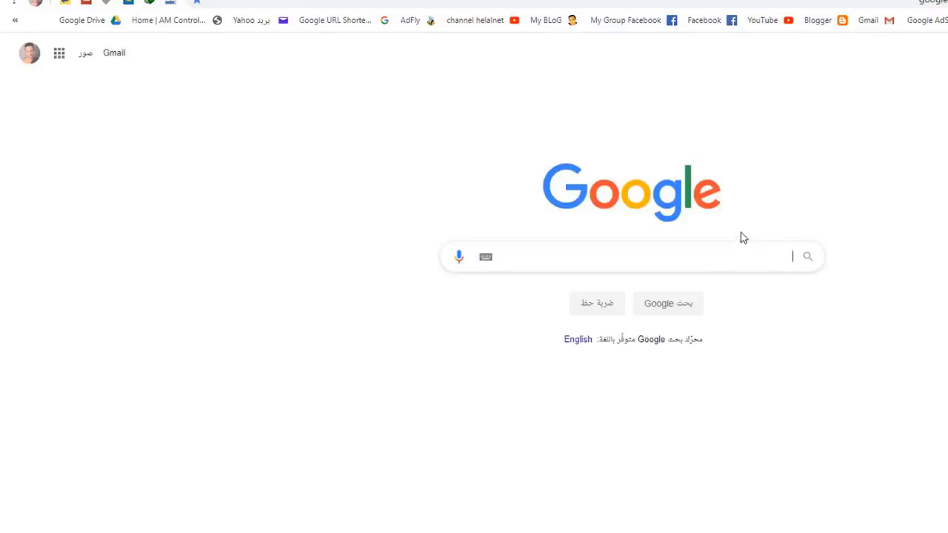
Step: Search Google for تويتر and open Twitter's login page, dismissing the save-password prompt
{"action": "left_click", "coordinate": [705, 252]}
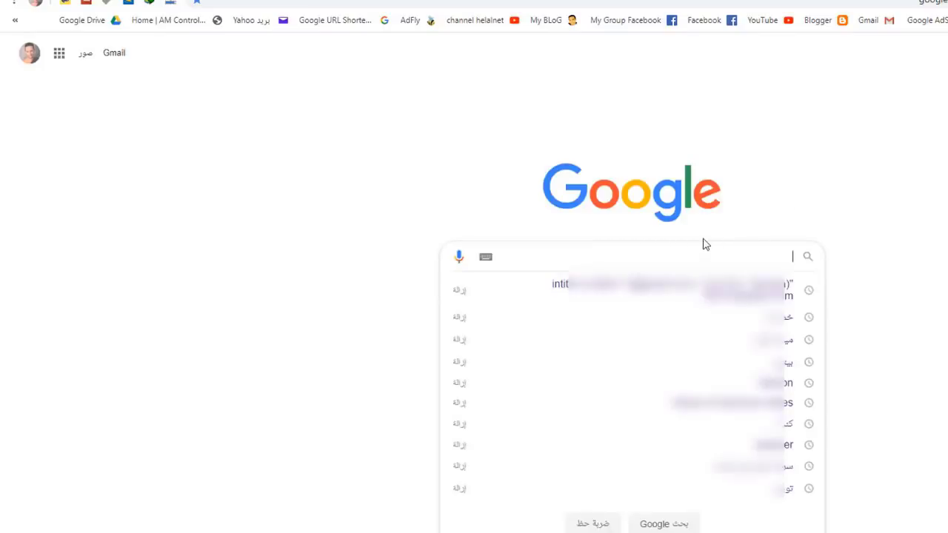
{"action": "type", "text": "تويتر"}
{"action": "key", "text": "Return"}
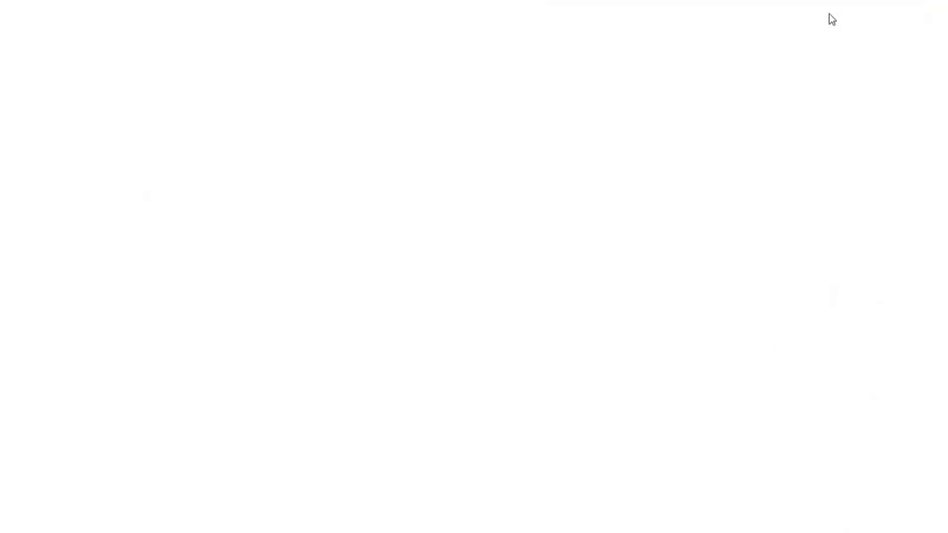
{"action": "left_click", "coordinate": [804, 34]}
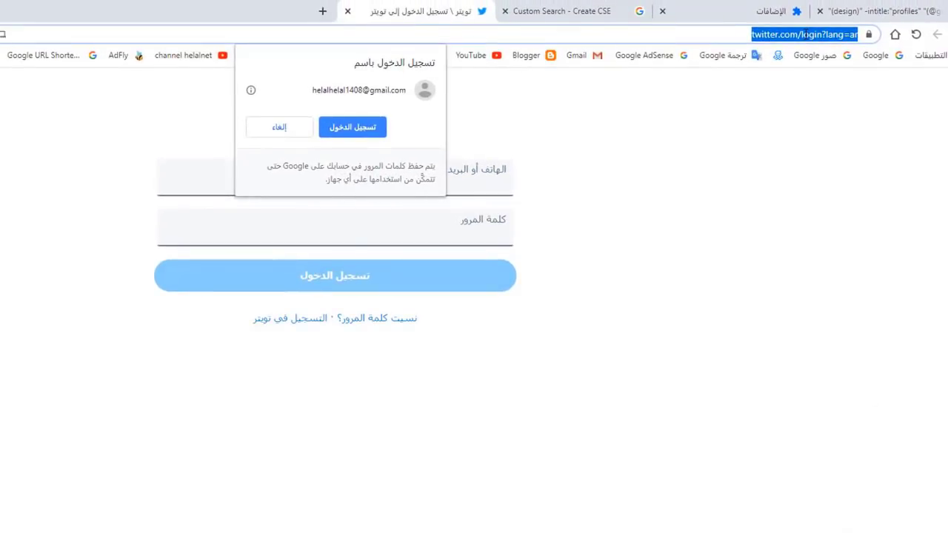
{"action": "left_click", "coordinate": [276, 128]}
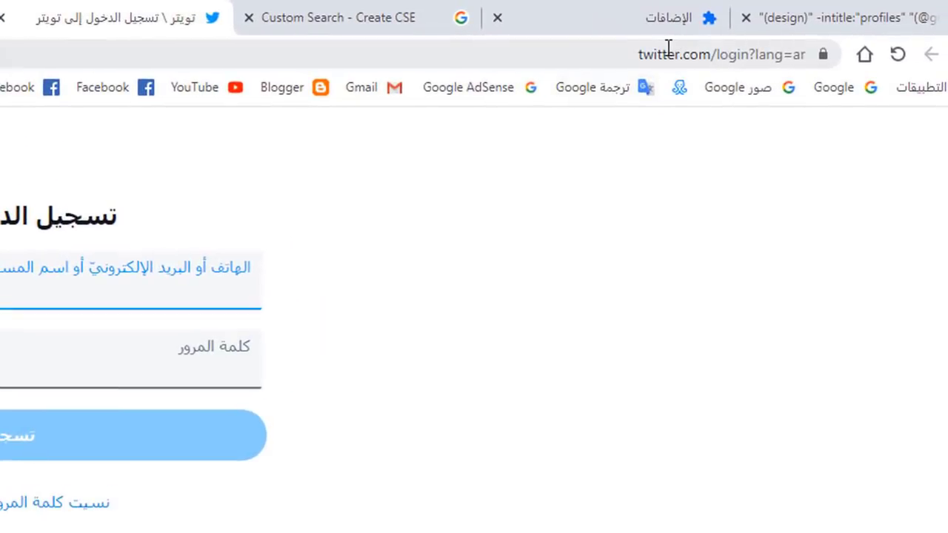
Step: Copy the Twitter login URL and return to the new search engine form
{"action": "left_click", "coordinate": [670, 52]}
{"action": "right_click", "coordinate": [682, 56]}
{"action": "left_click", "coordinate": [620, 201]}
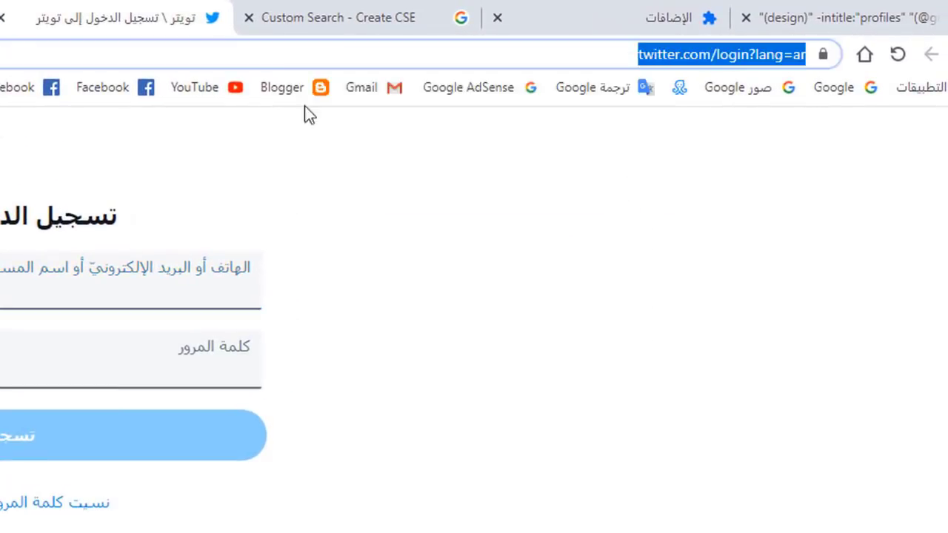
{"action": "left_click", "coordinate": [338, 17]}
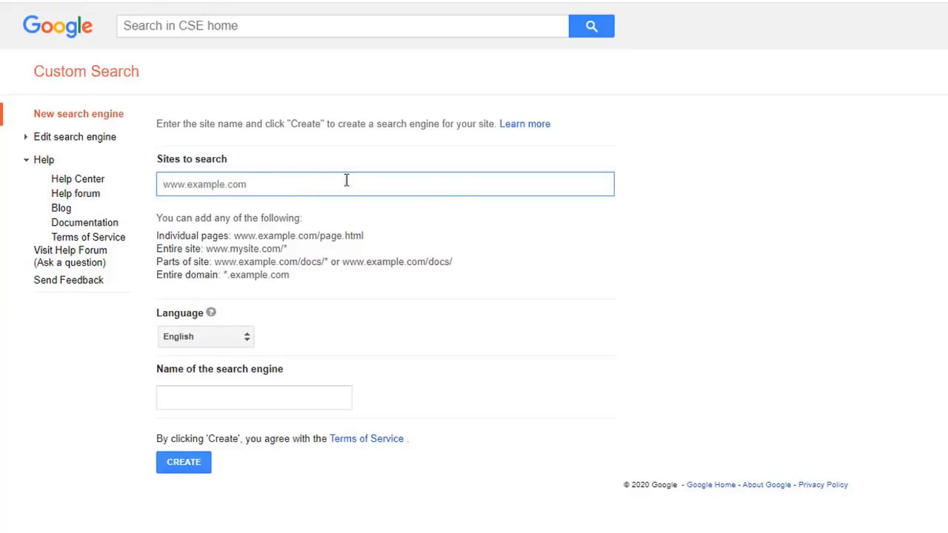
{"action": "right_click", "coordinate": [302, 181]}
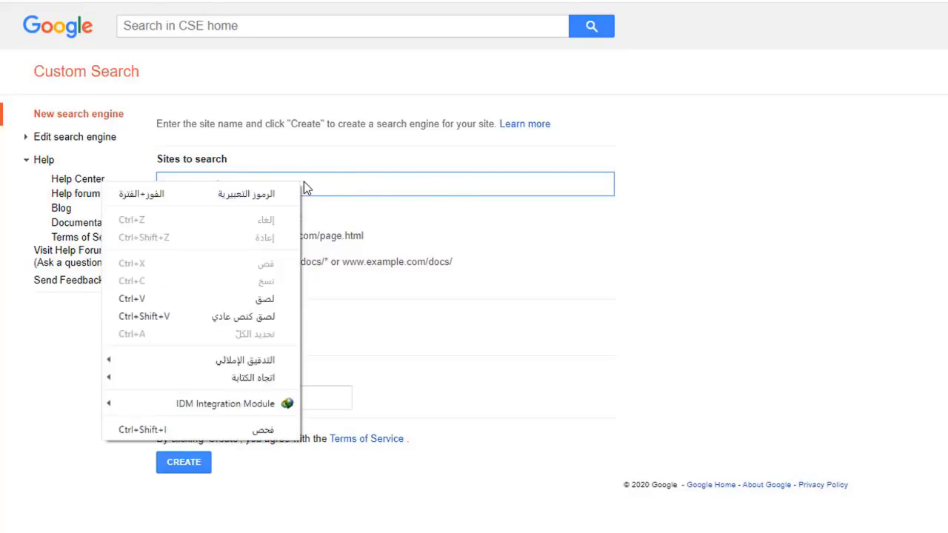
{"action": "left_click", "coordinate": [264, 299]}
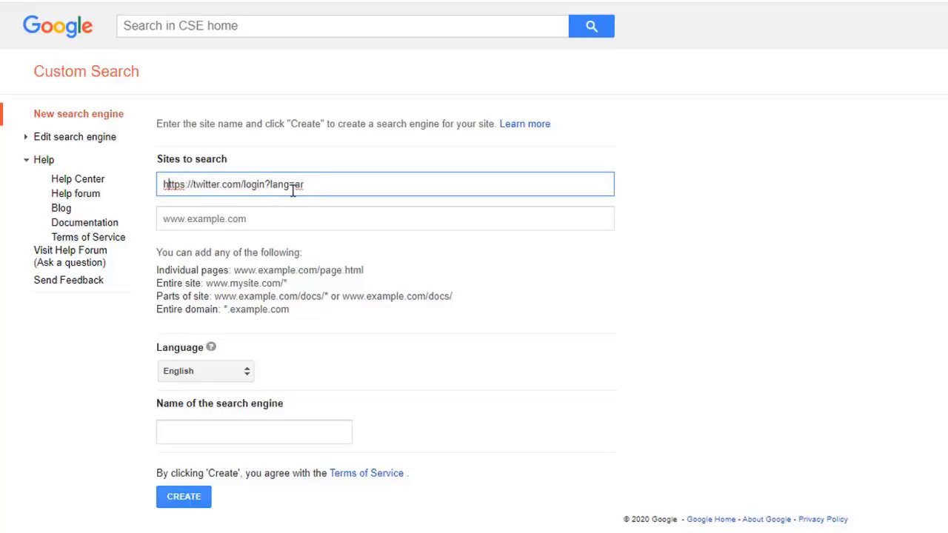
{"action": "key", "text": "BackSpace"}
{"action": "key", "text": "BackSpace"}
{"action": "key", "text": "BackSpace"}
{"action": "key", "text": "BackSpace"}
{"action": "key", "text": "BackSpace"}
{"action": "key", "text": "BackSpace"}
{"action": "key", "text": "BackSpace"}
{"action": "key", "text": "BackSpace"}
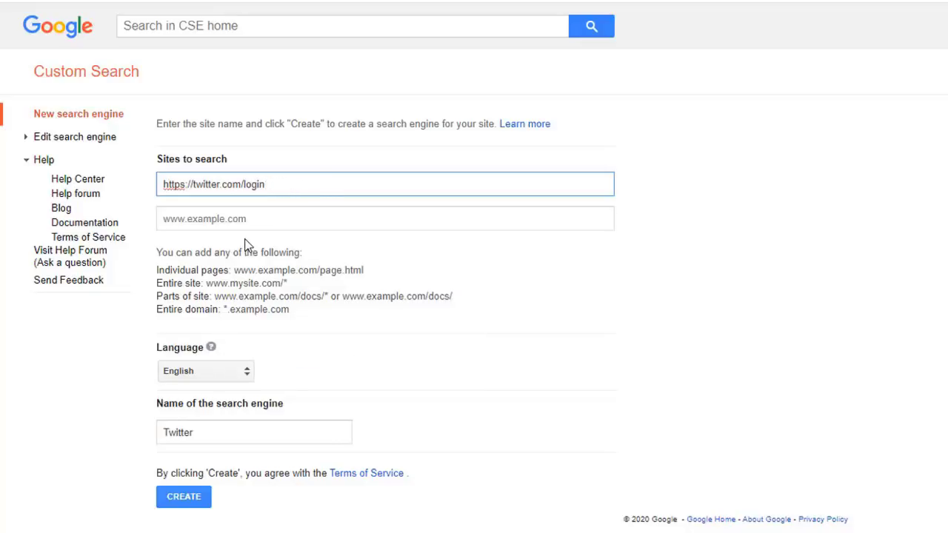
{"action": "key", "text": "BackSpace"}
{"action": "key", "text": "BackSpace"}
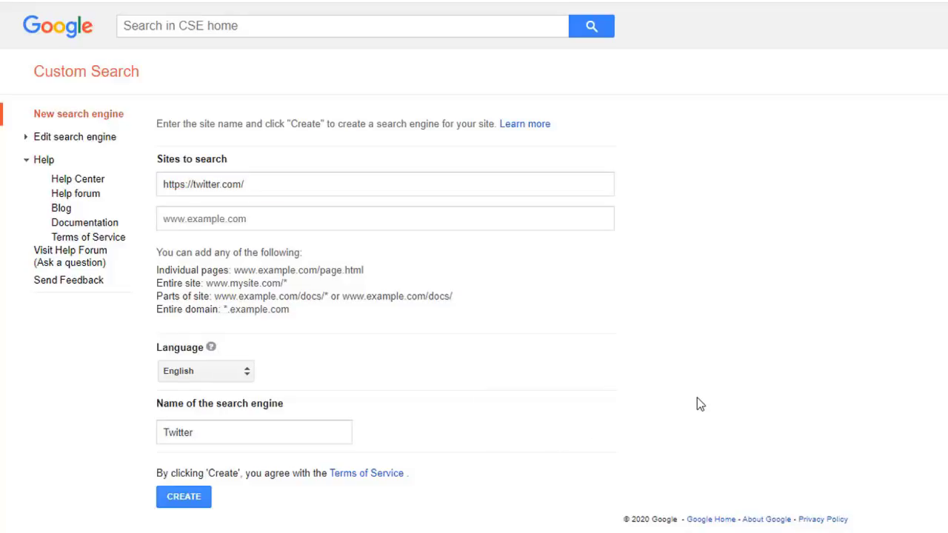
{"action": "left_click", "coordinate": [198, 432]}
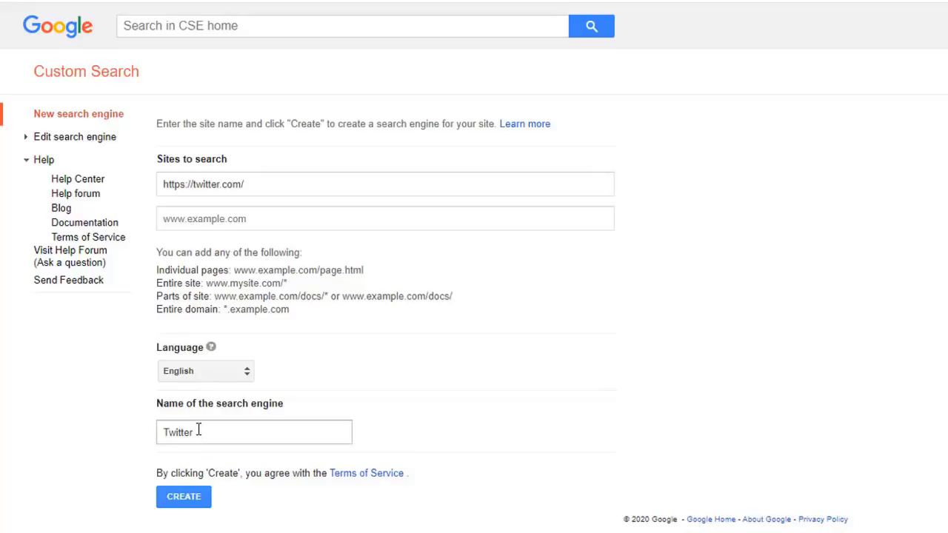
{"action": "left_click", "coordinate": [189, 502]}
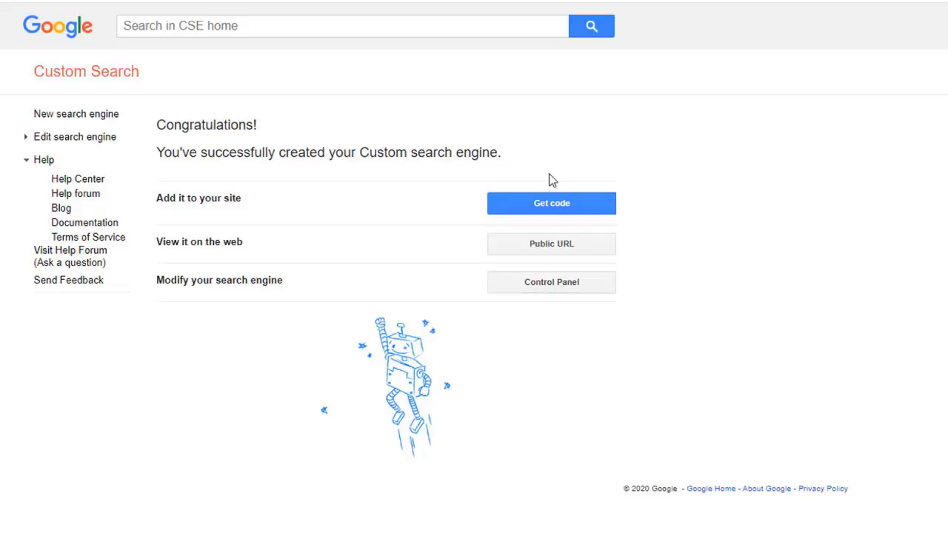
Step: Open the Twitter engine's public search page, retrying after a 404, and copy its URL
{"action": "left_click", "coordinate": [557, 251]}
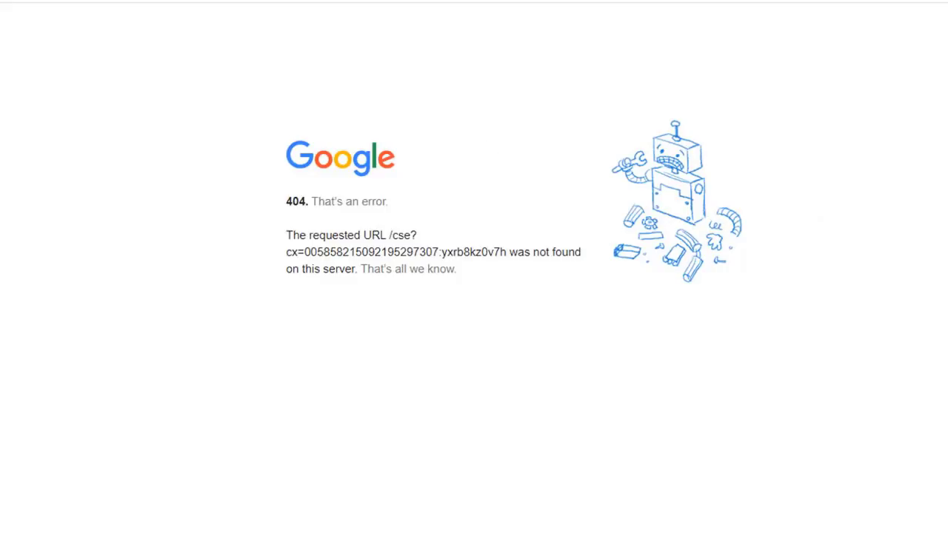
{"action": "key", "text": "alt+Left"}
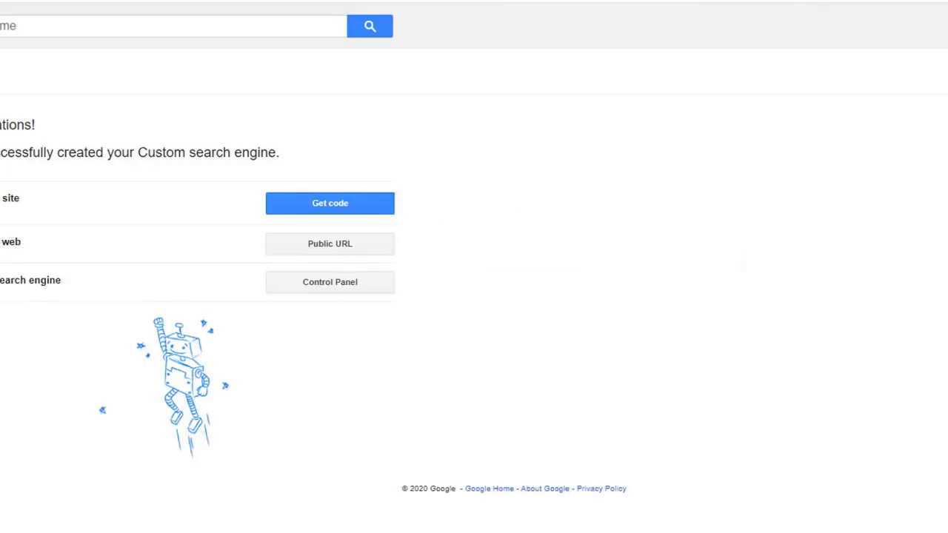
{"action": "left_click", "coordinate": [368, 249]}
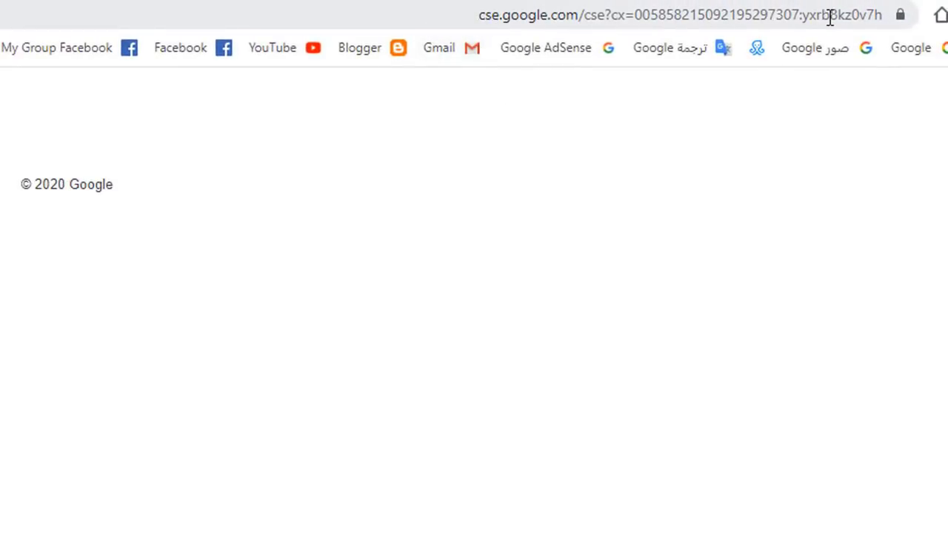
{"action": "left_click", "coordinate": [656, 16]}
{"action": "key", "text": "super+c"}
{"action": "right_click", "coordinate": [657, 15]}
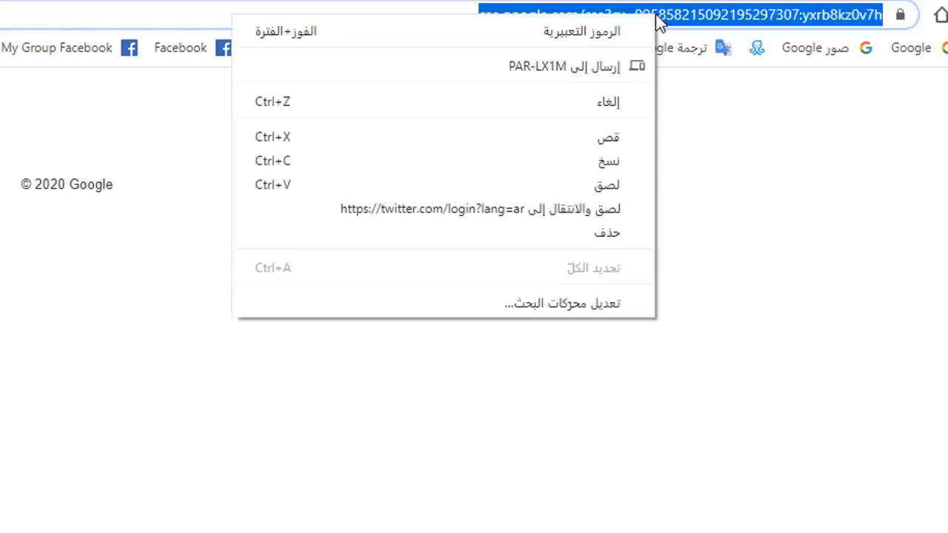
{"action": "left_click", "coordinate": [598, 161]}
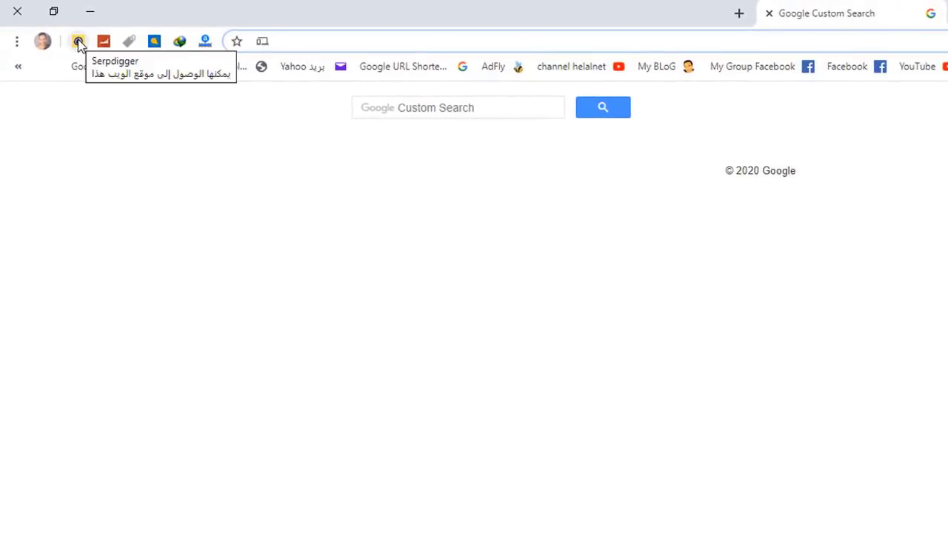
Step: Paste the Twitter engine's public address into Serpdigger's CSE main address field
{"action": "left_click", "coordinate": [38, 40]}
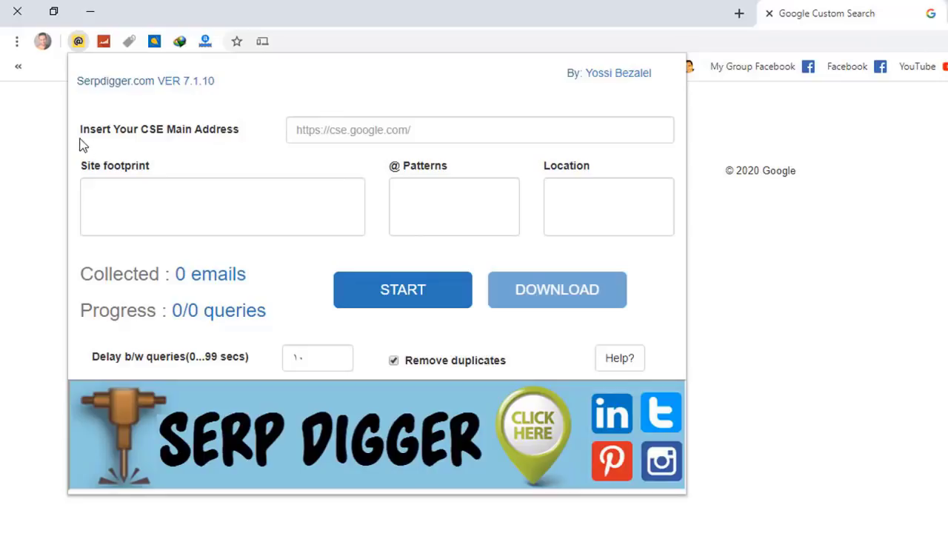
{"action": "left_click", "coordinate": [464, 131]}
{"action": "right_click", "coordinate": [437, 133]}
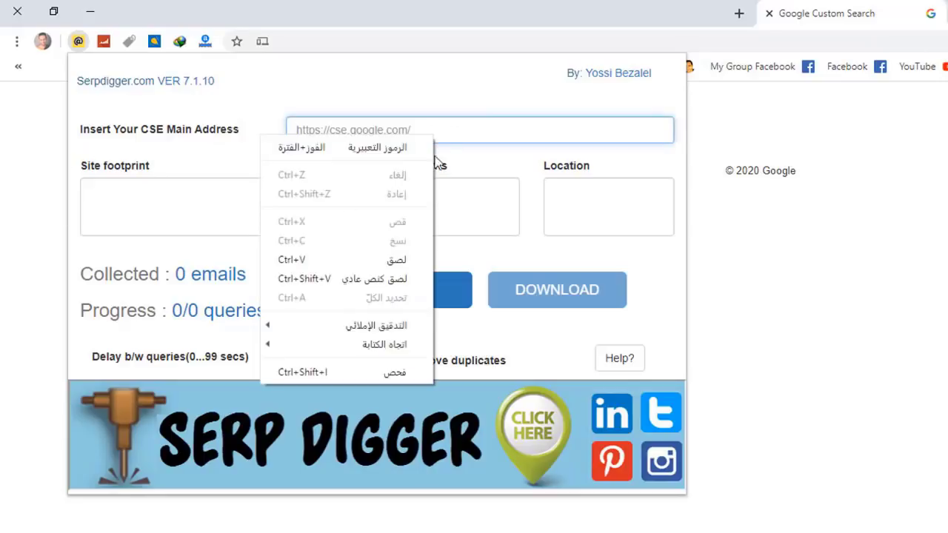
{"action": "left_click", "coordinate": [351, 274]}
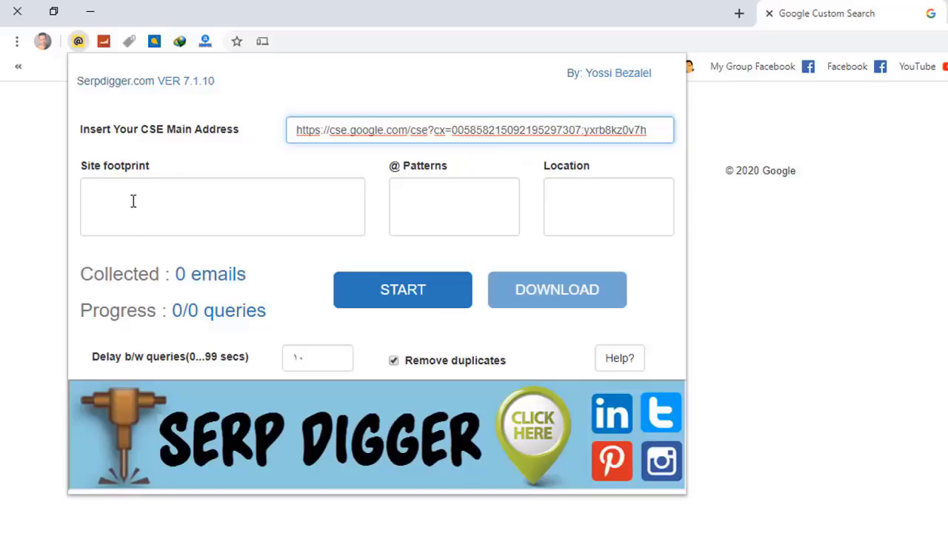
{"action": "left_click", "coordinate": [184, 217]}
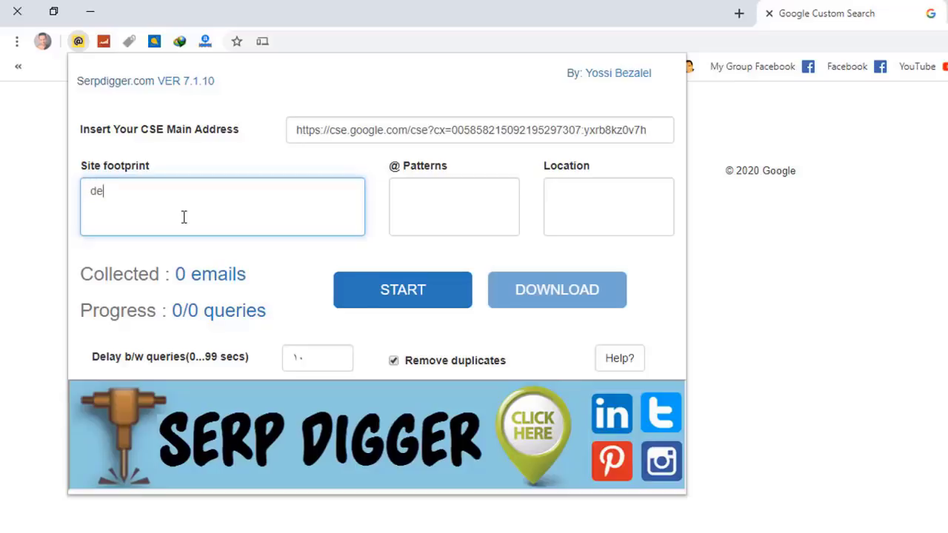
{"action": "type", "text": "gn"}
{"action": "left_click", "coordinate": [436, 200]}
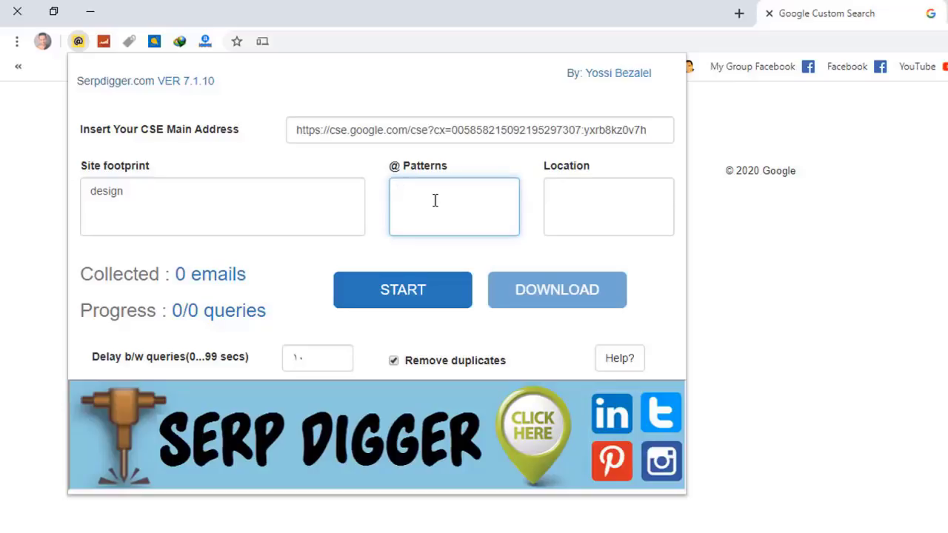
{"action": "type", "text": "@gmail"}
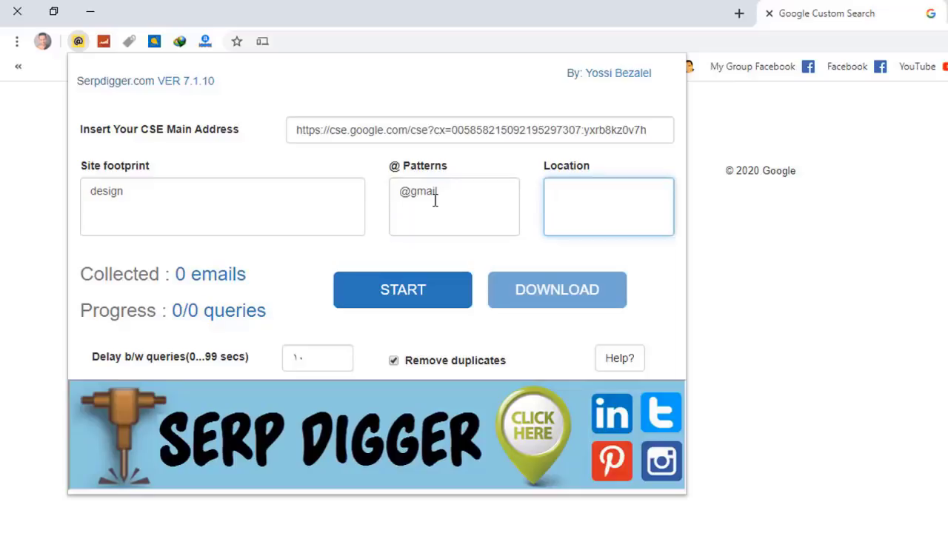
{"action": "left_click", "coordinate": [452, 191]}
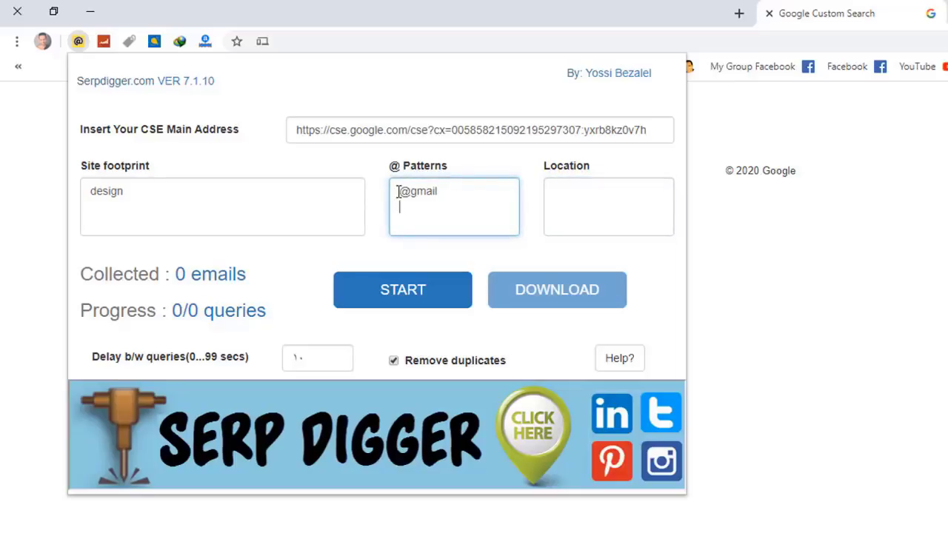
{"action": "type", "text": "@live "}
{"action": "type", "text": "@"}
{"action": "type", "text": "yahoo"}
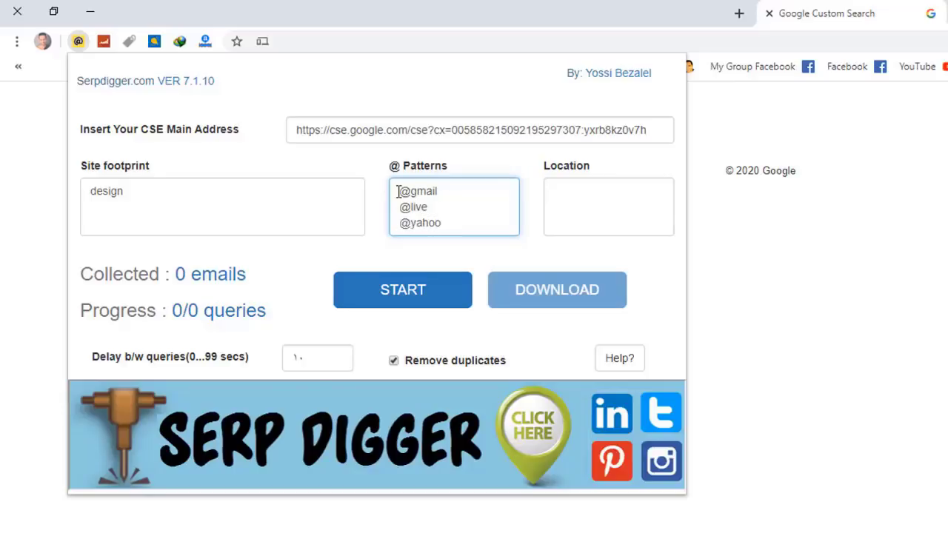
{"action": "left_click", "coordinate": [448, 191]}
{"action": "type", "text": ".com.com.com"}
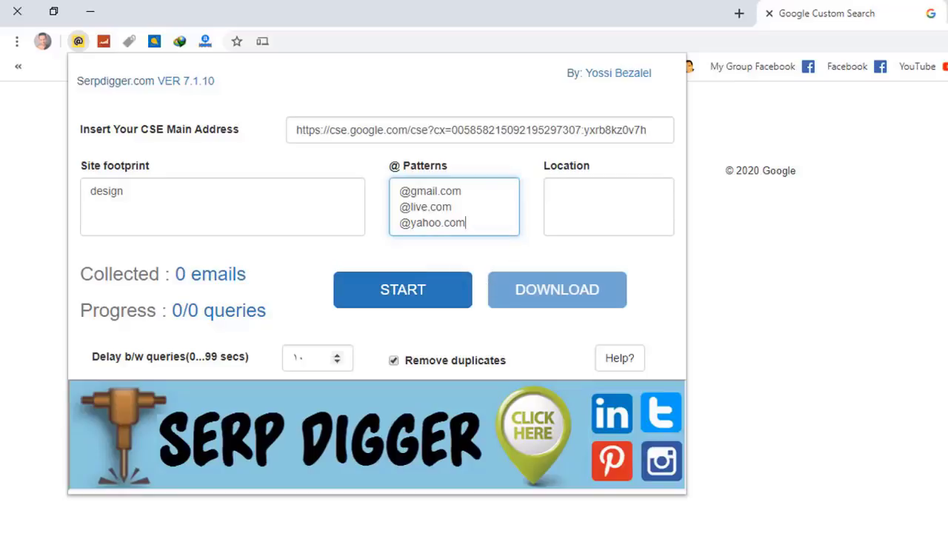
Step: Close the query notes without saving and copy the 50 states page address from its text file
{"action": "key", "text": "alt+Tab"}
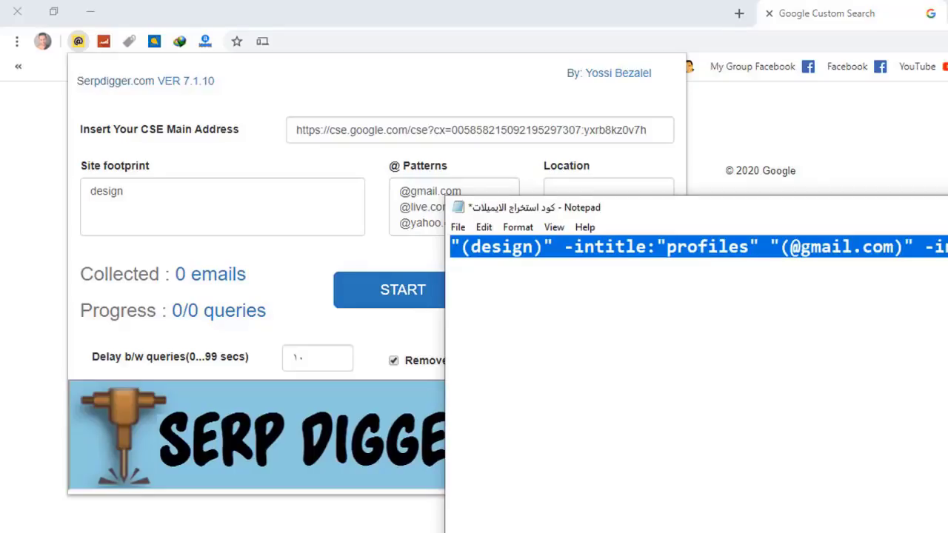
{"action": "key", "text": "alt+F4"}
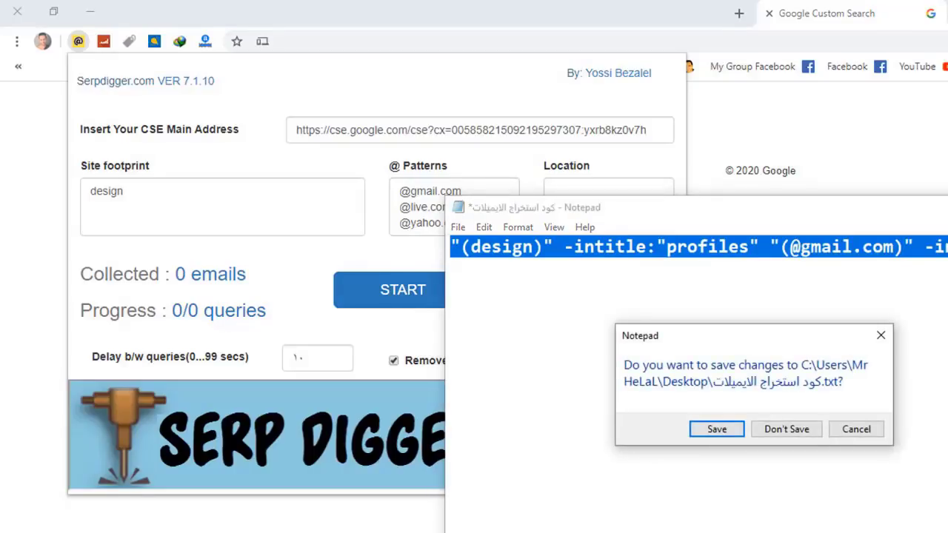
{"action": "left_click", "coordinate": [786, 430]}
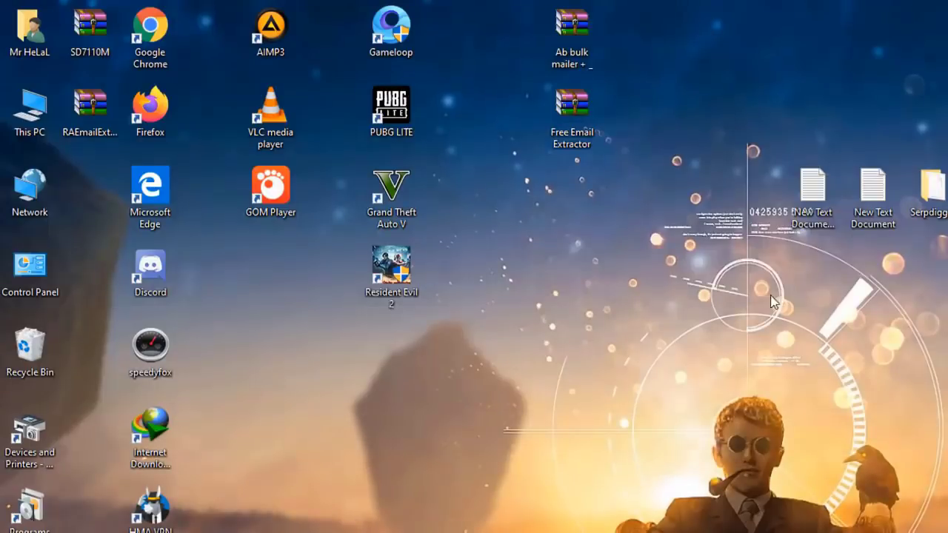
{"action": "double_click", "coordinate": [813, 191]}
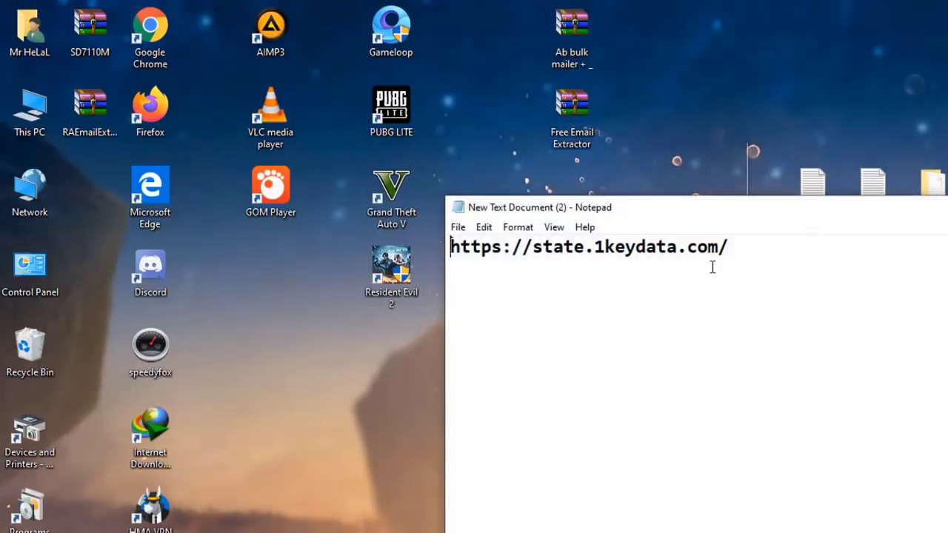
{"action": "left_click", "coordinate": [753, 245]}
{"action": "key", "text": "ctrl+a"}
{"action": "right_click", "coordinate": [617, 252]}
{"action": "left_click", "coordinate": [626, 303]}
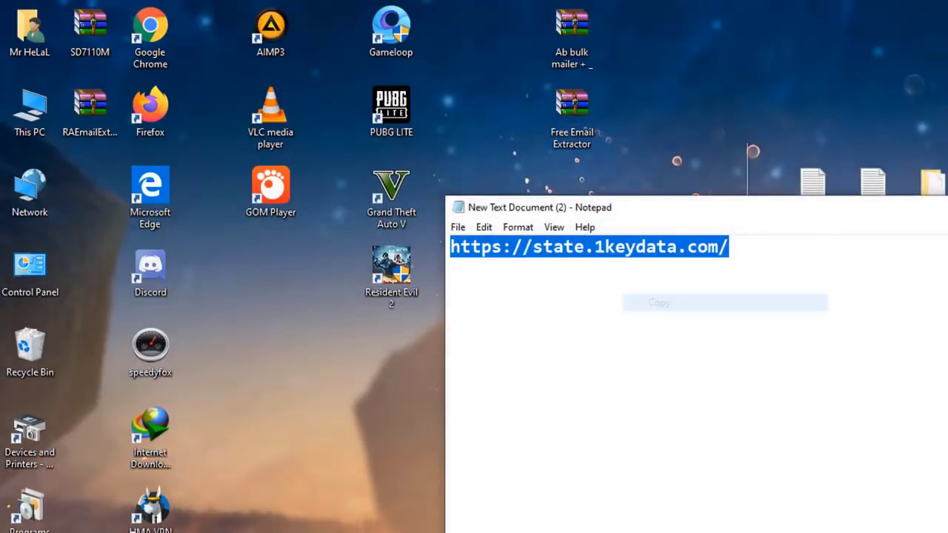
{"action": "key", "text": "alt+F4"}
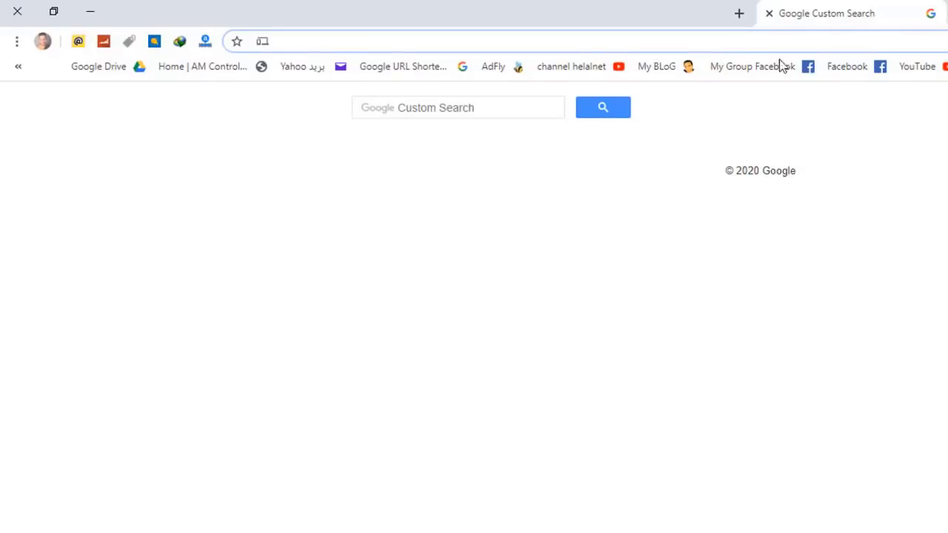
Step: Load the 50 states page in a new tab and copy the state names, Alabama to Wyoming
{"action": "left_click", "coordinate": [739, 14]}
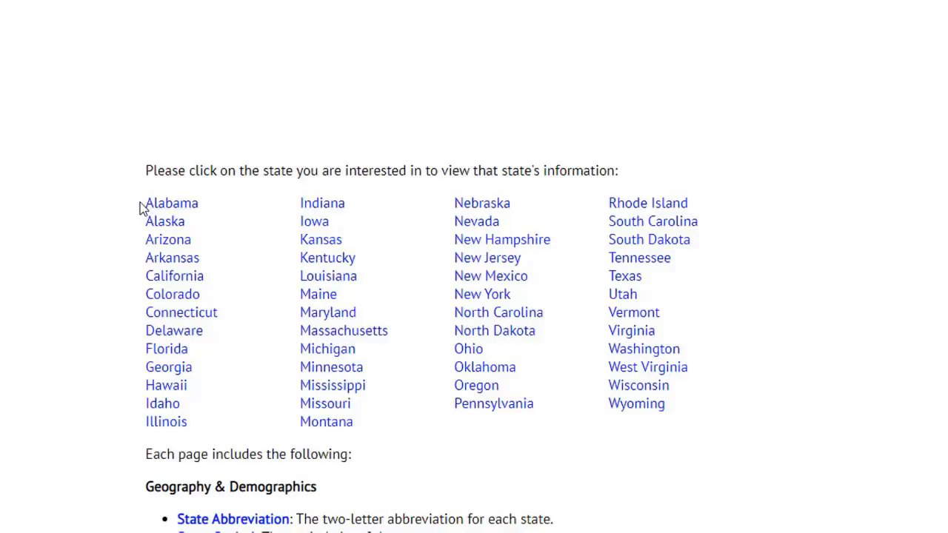
{"action": "left_click_drag", "start_coordinate": [141, 207], "coordinate": [235, 234]}
{"action": "left_click_drag", "start_coordinate": [148, 218], "coordinate": [146, 202]}
{"action": "right_click", "coordinate": [166, 211]}
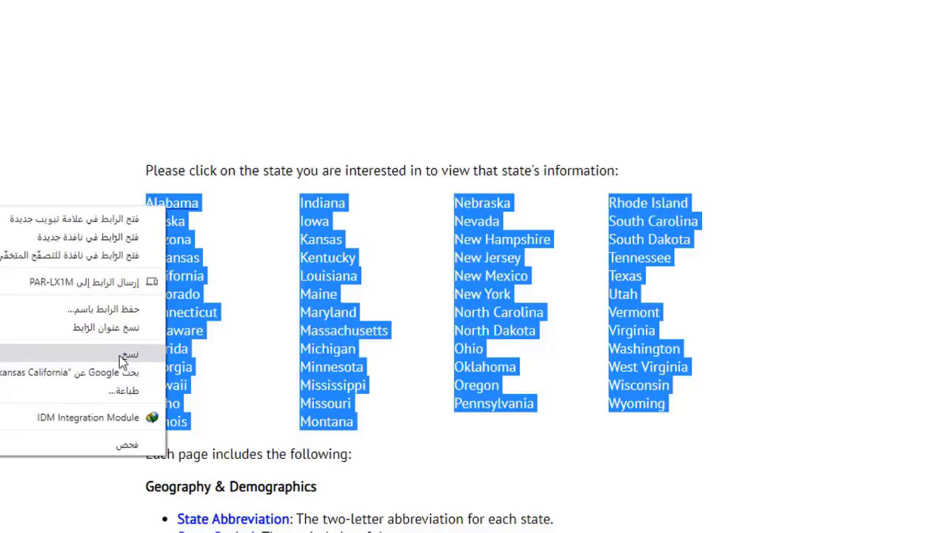
{"action": "left_click", "coordinate": [117, 357]}
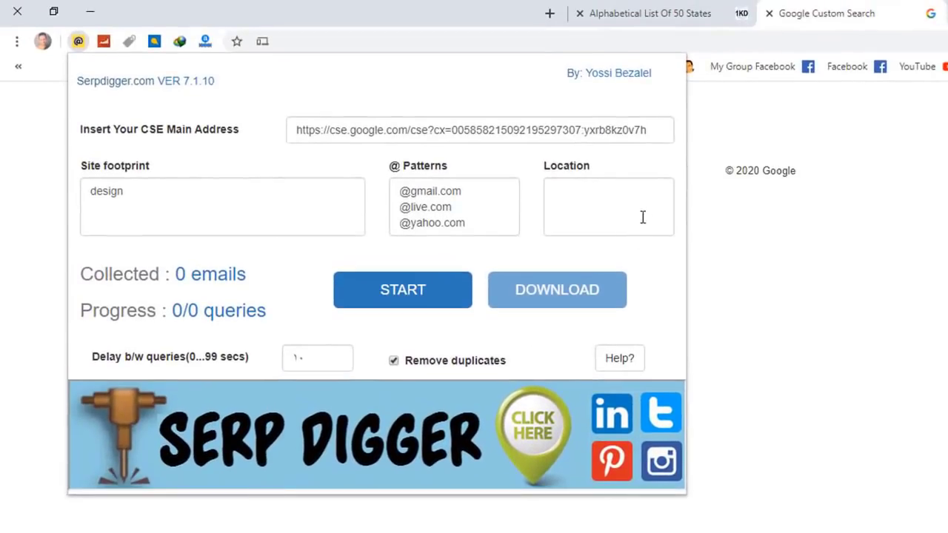
Step: Paste the US state list into Serpdigger's Location box and remove the blank last line
{"action": "left_click", "coordinate": [643, 217]}
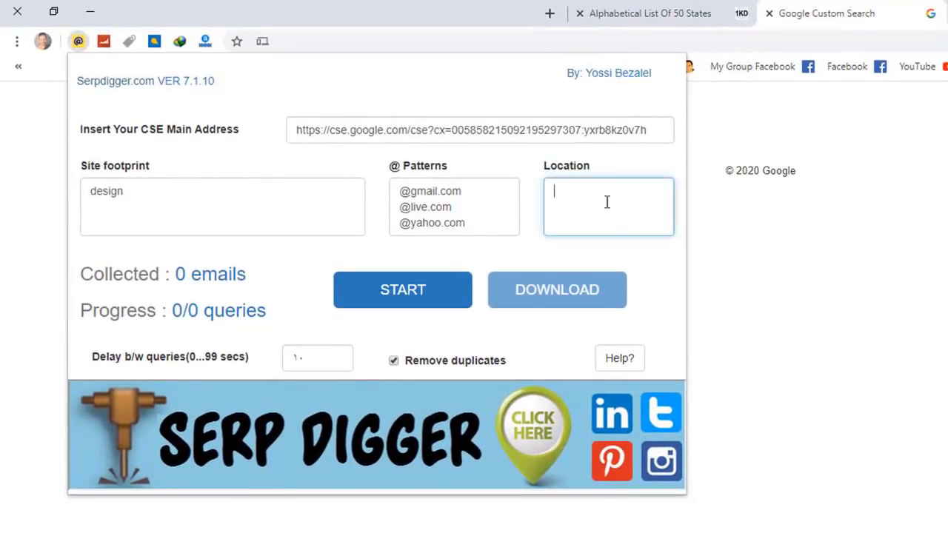
{"action": "right_click", "coordinate": [602, 198]}
{"action": "left_click", "coordinate": [568, 326]}
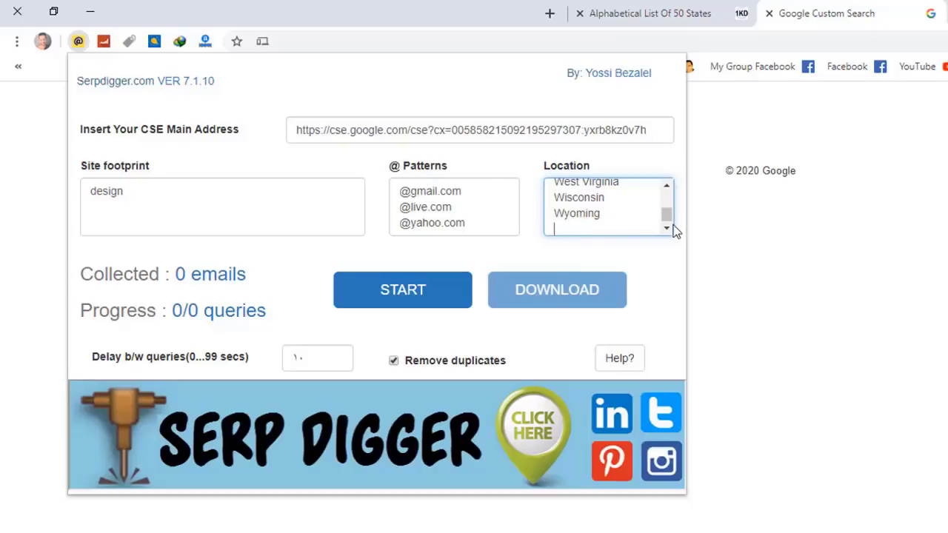
{"action": "scroll", "coordinate": [670, 229], "scroll_direction": "down", "scroll_amount": 1}
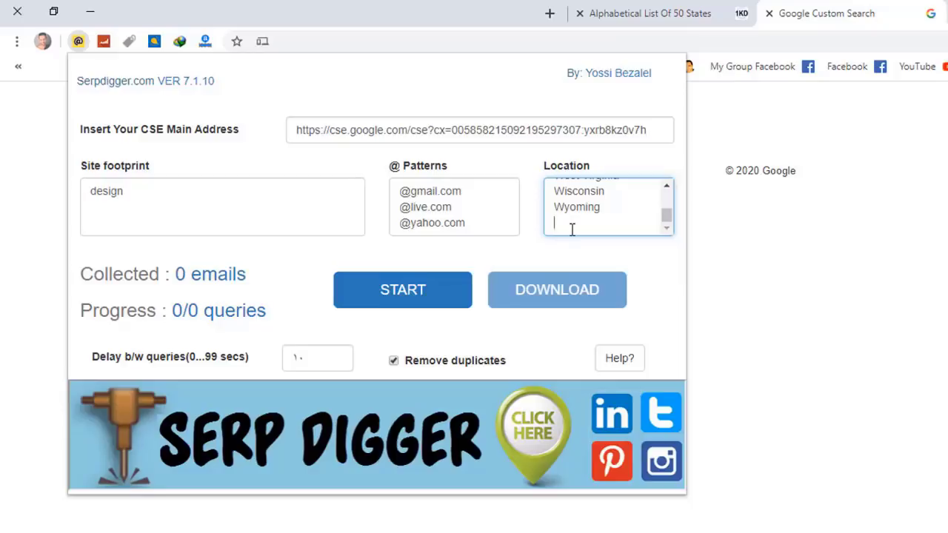
{"action": "key", "text": "BackSpace"}
{"action": "left_click_drag", "start_coordinate": [665, 215], "coordinate": [669, 183]}
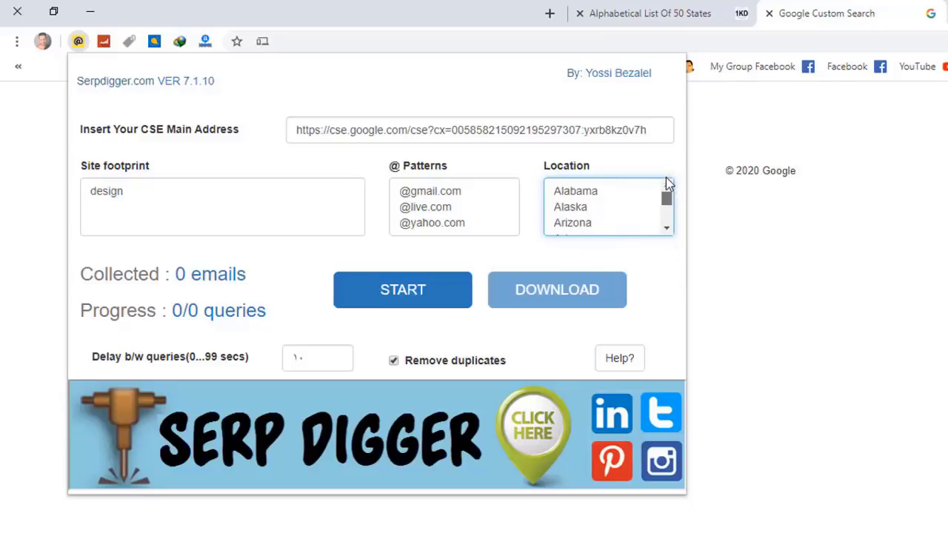
Step: Set the delay between queries to 100
{"action": "left_click", "coordinate": [308, 358]}
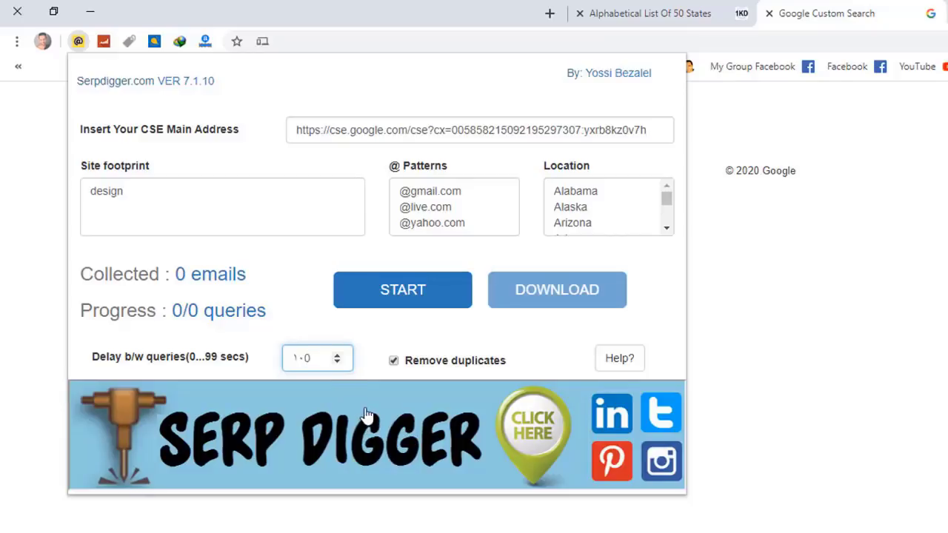
{"action": "key", "text": "BackSpace"}
{"action": "key", "text": "BackSpace"}
{"action": "type", "text": "100"}
{"action": "left_click", "coordinate": [394, 298]}
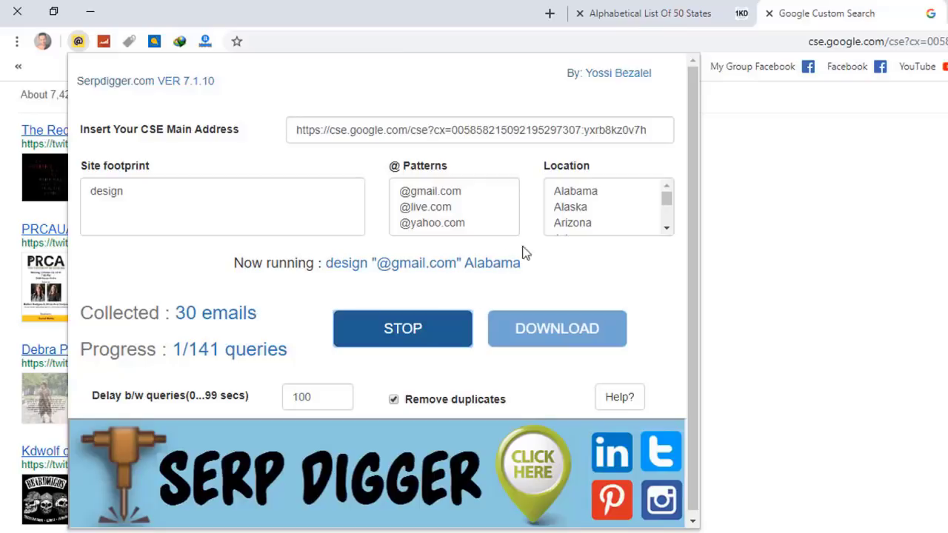
{"action": "left_click", "coordinate": [666, 230]}
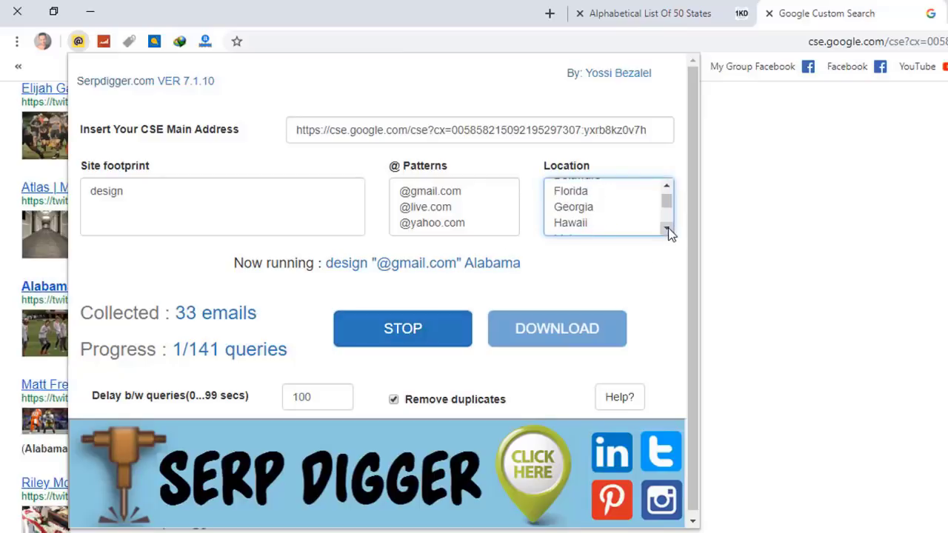
{"action": "left_click_drag", "start_coordinate": [669, 211], "coordinate": [666, 193]}
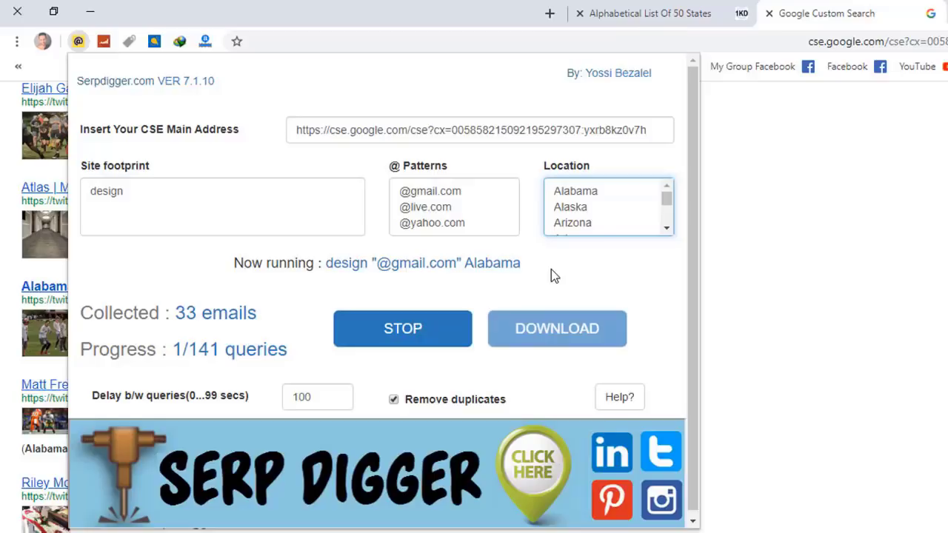
{"action": "left_click", "coordinate": [415, 339]}
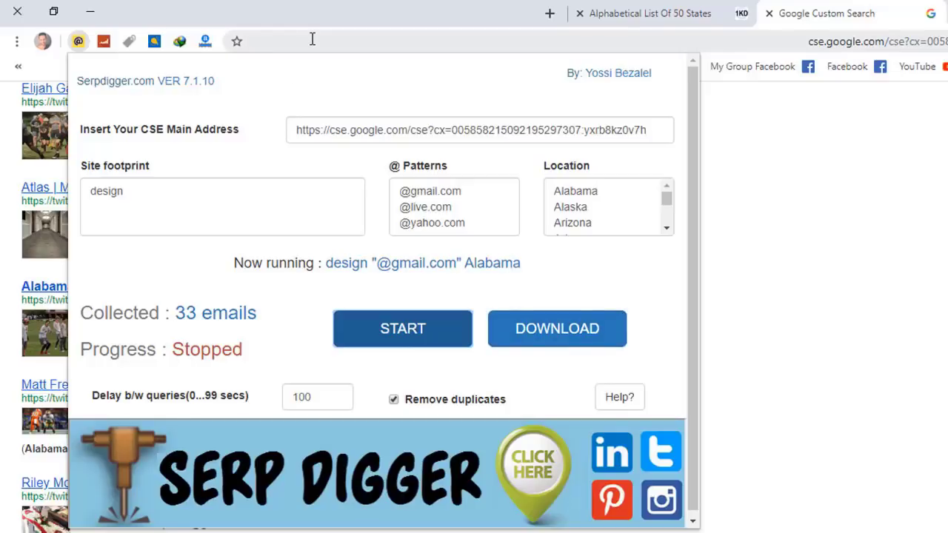
Step: Close the Serpdigger panel and the Custom Search and states tabs, then minimize Chrome
{"action": "left_click", "coordinate": [904, 216]}
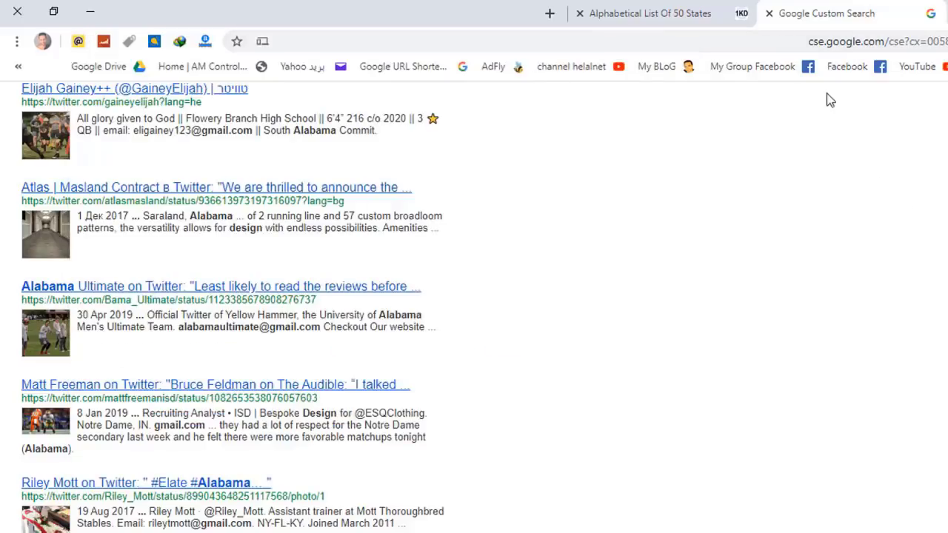
{"action": "left_click", "coordinate": [769, 13]}
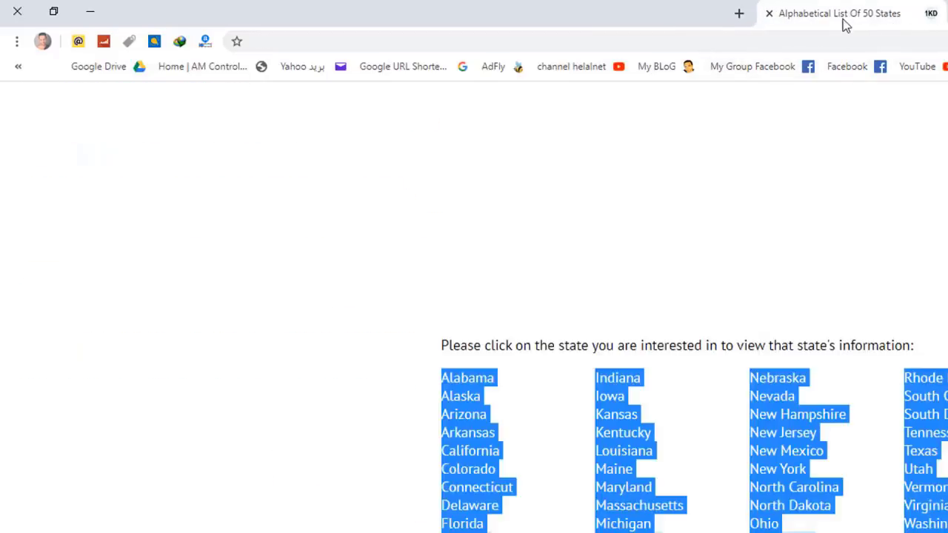
{"action": "left_click", "coordinate": [769, 13]}
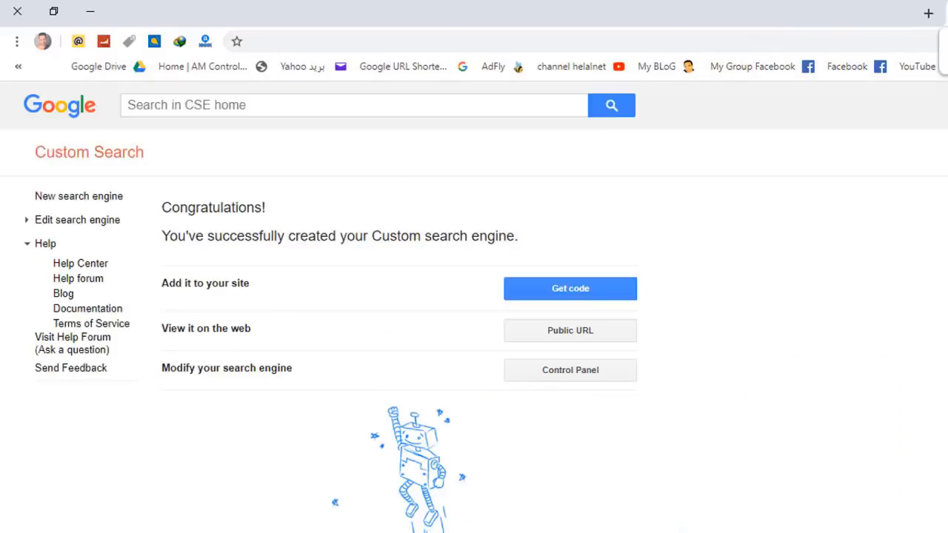
{"action": "key", "text": "ctrl+w"}
{"action": "key", "text": "ctrl+w"}
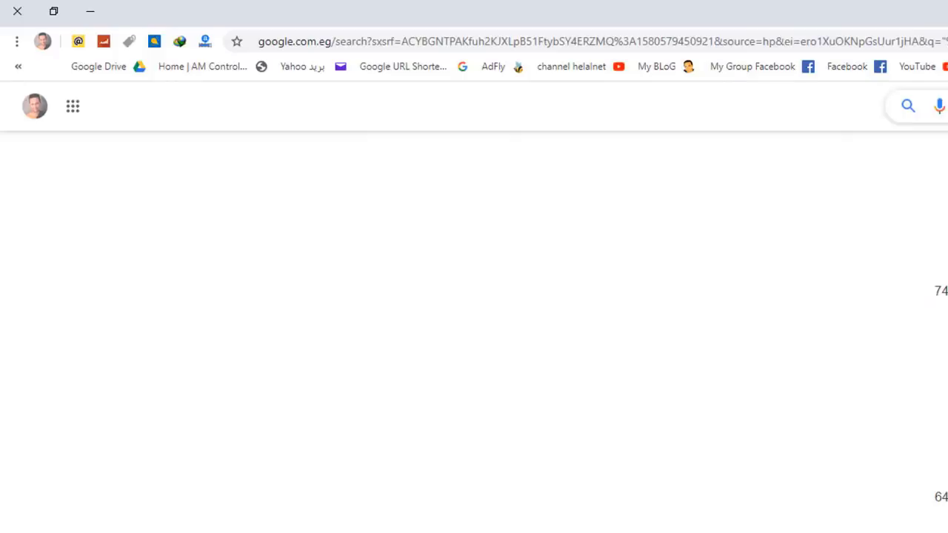
{"action": "left_click", "coordinate": [89, 11]}
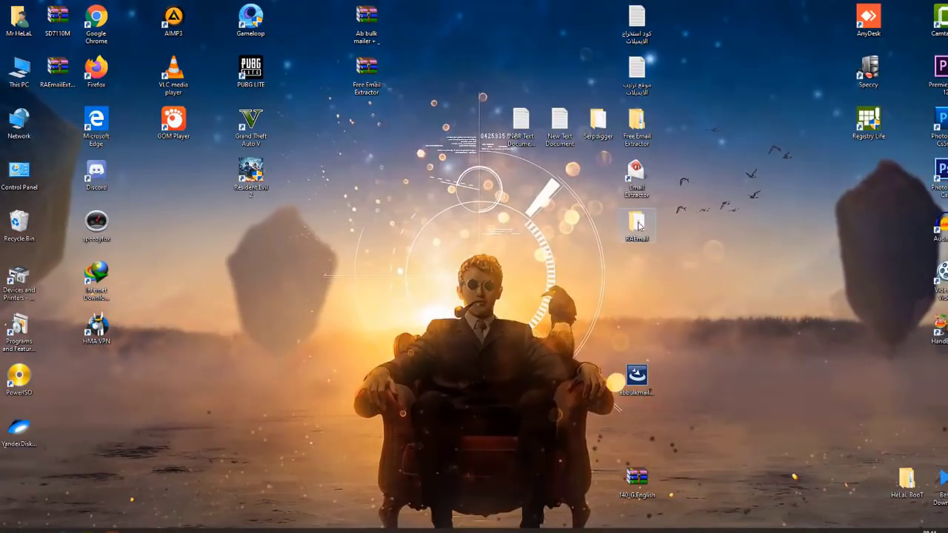
Step: Open the RAEmail folder from the desktop to find the setup file
{"action": "right_click", "coordinate": [707, 211]}
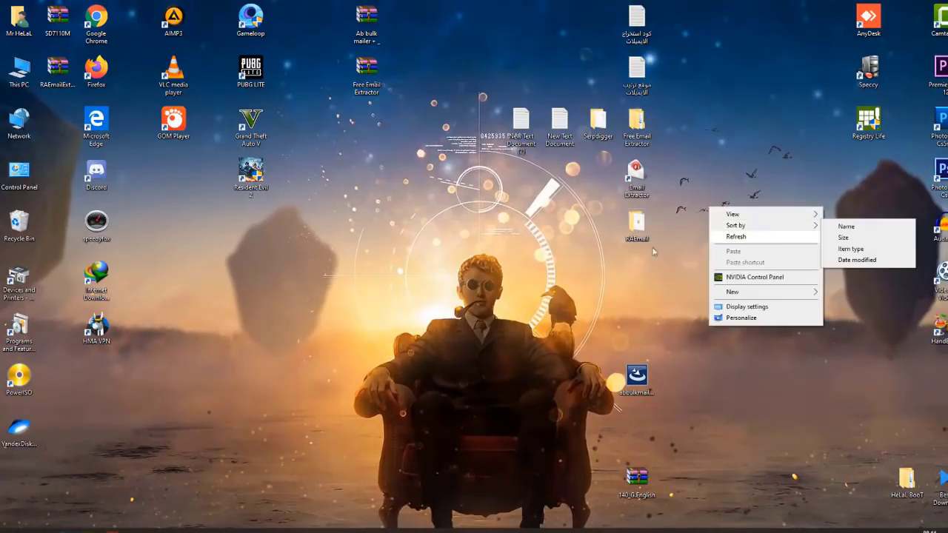
{"action": "left_click", "coordinate": [637, 234]}
{"action": "double_click", "coordinate": [637, 234]}
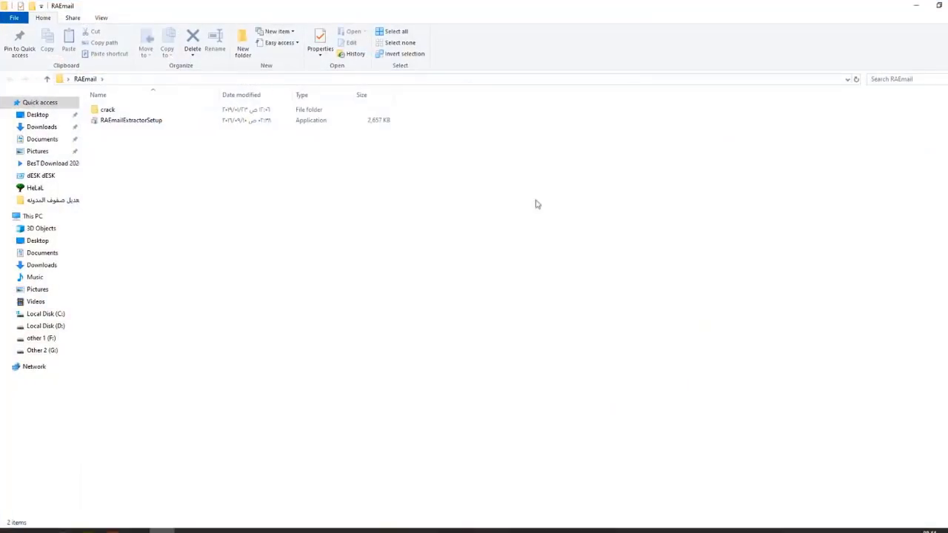
{"action": "left_click", "coordinate": [175, 123]}
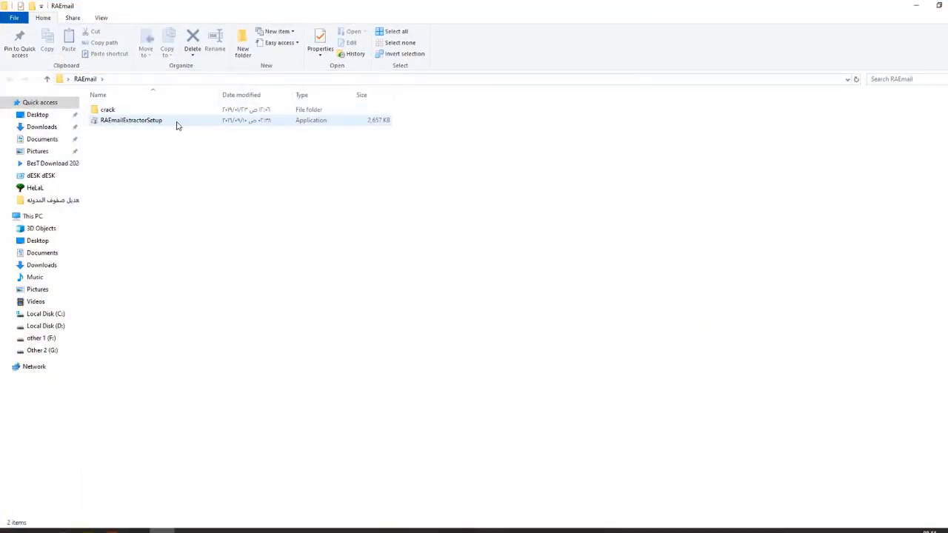
{"action": "left_click", "coordinate": [123, 112]}
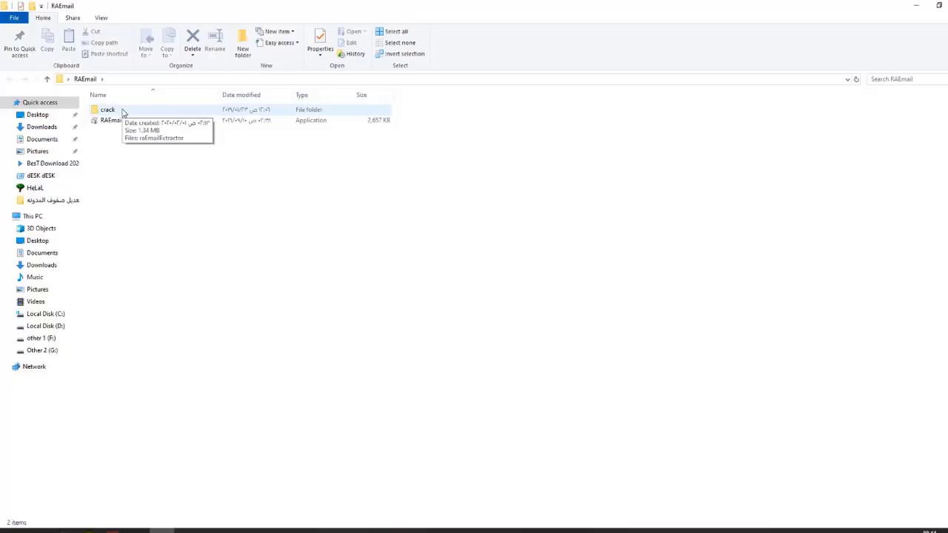
{"action": "left_click", "coordinate": [135, 145]}
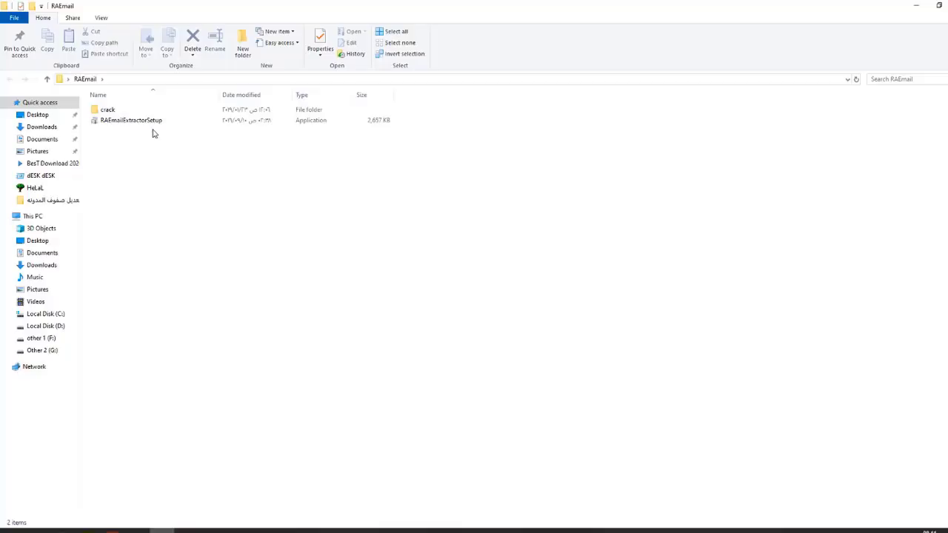
Step: Install RA Email Extractor with default folders and a desktop icon, finishing without launching it
{"action": "double_click", "coordinate": [141, 123]}
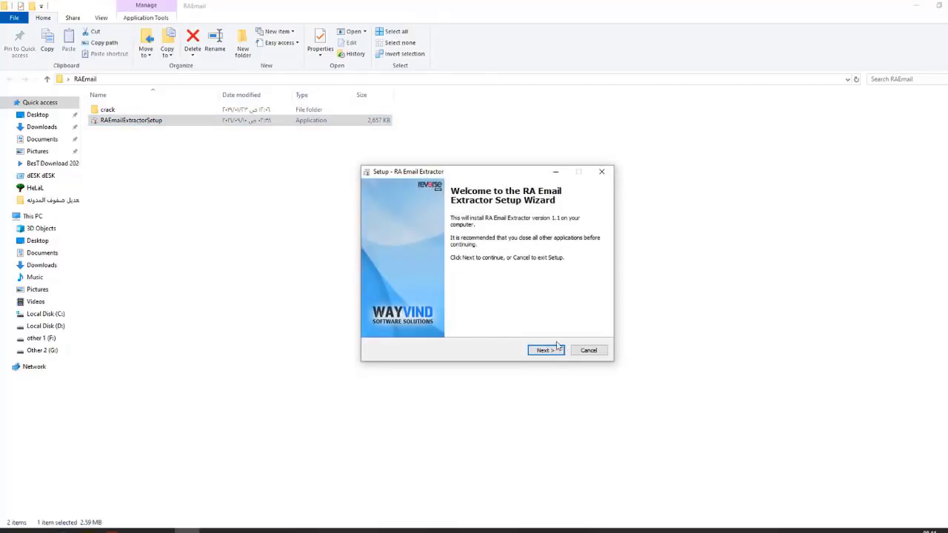
{"action": "left_click", "coordinate": [546, 349]}
{"action": "left_click", "coordinate": [425, 321]}
{"action": "left_click", "coordinate": [546, 350]}
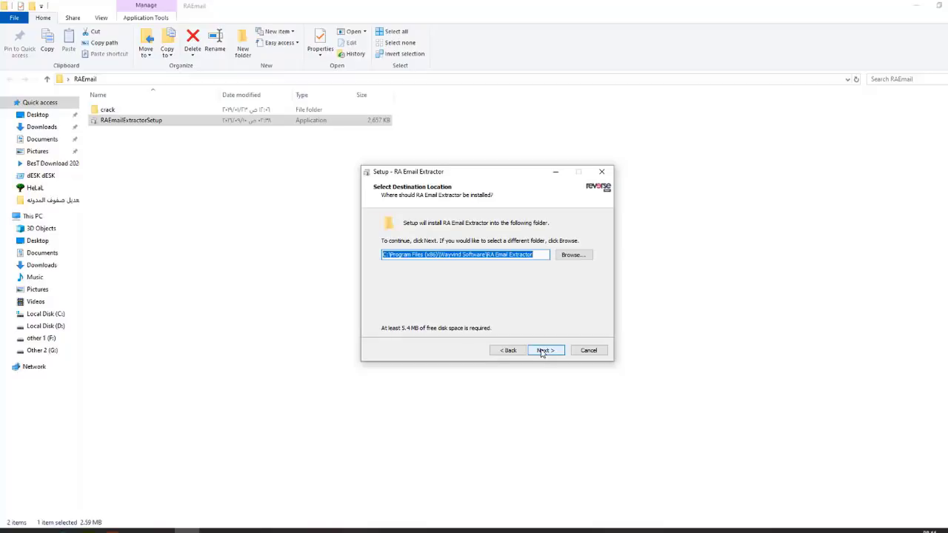
{"action": "left_click", "coordinate": [544, 350]}
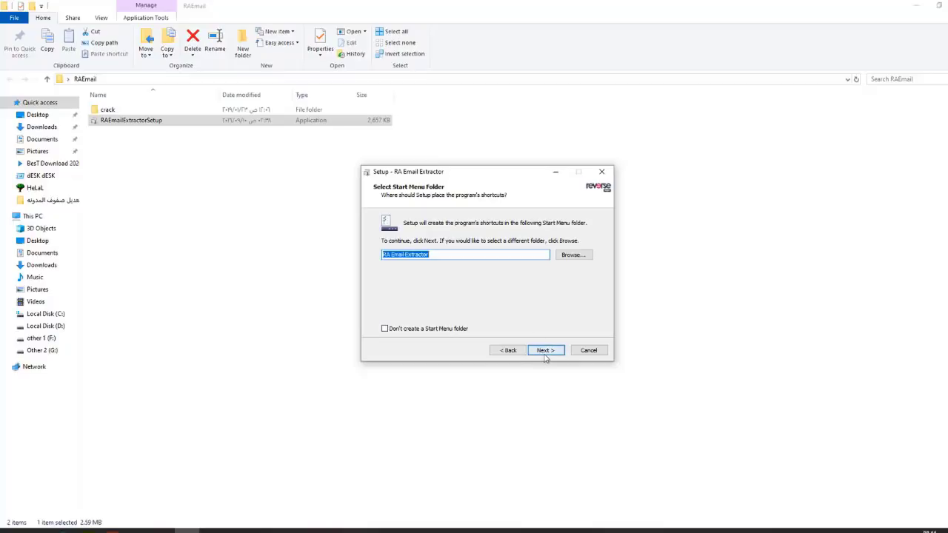
{"action": "left_click", "coordinate": [541, 353]}
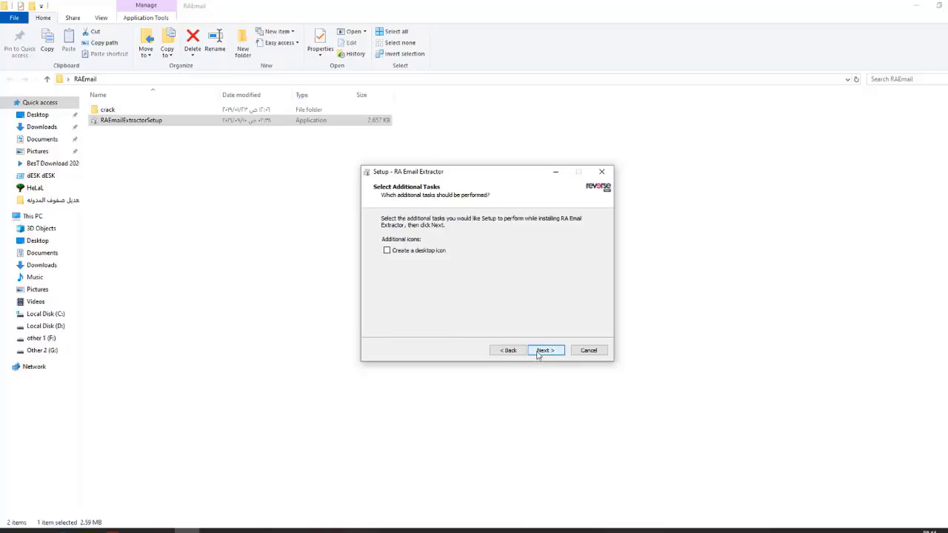
{"action": "left_click", "coordinate": [396, 252]}
{"action": "left_click", "coordinate": [546, 351]}
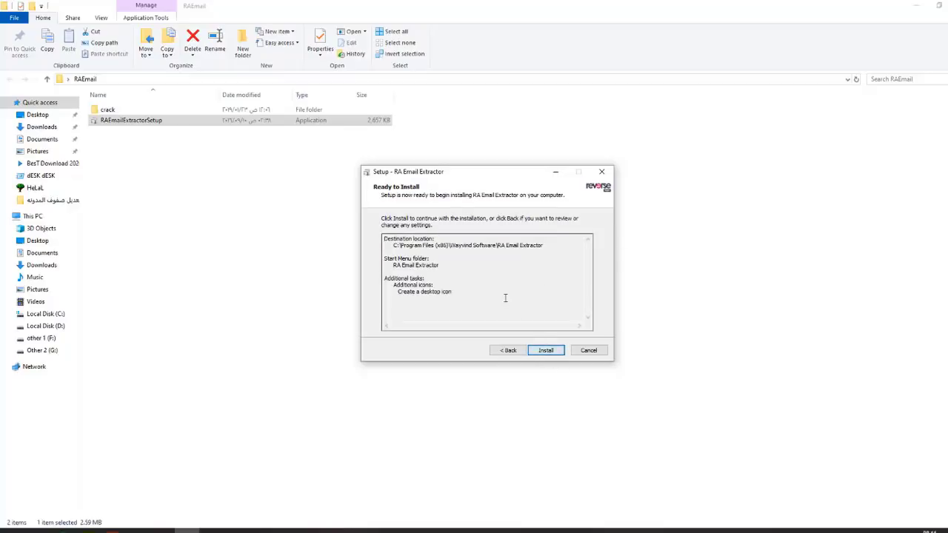
{"action": "left_click", "coordinate": [547, 353]}
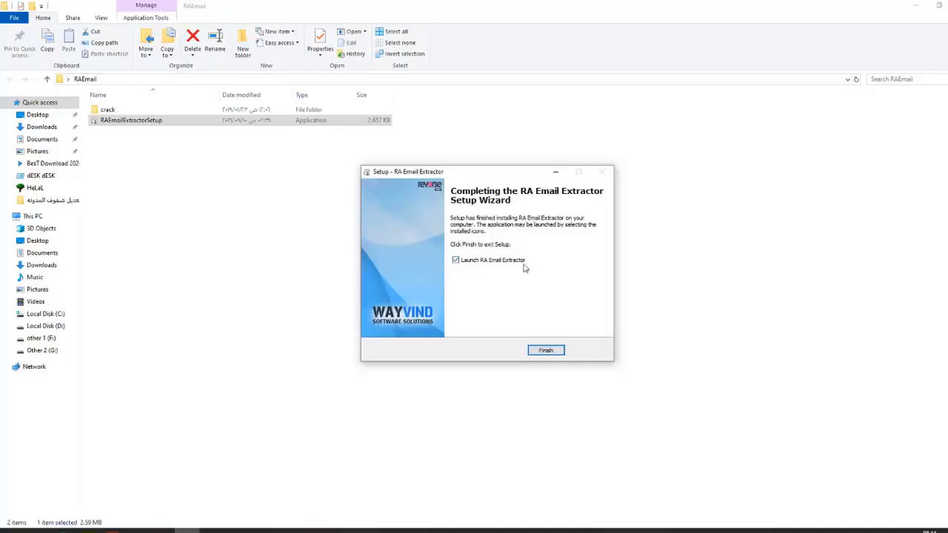
{"action": "left_click", "coordinate": [456, 260]}
{"action": "left_click", "coordinate": [546, 351]}
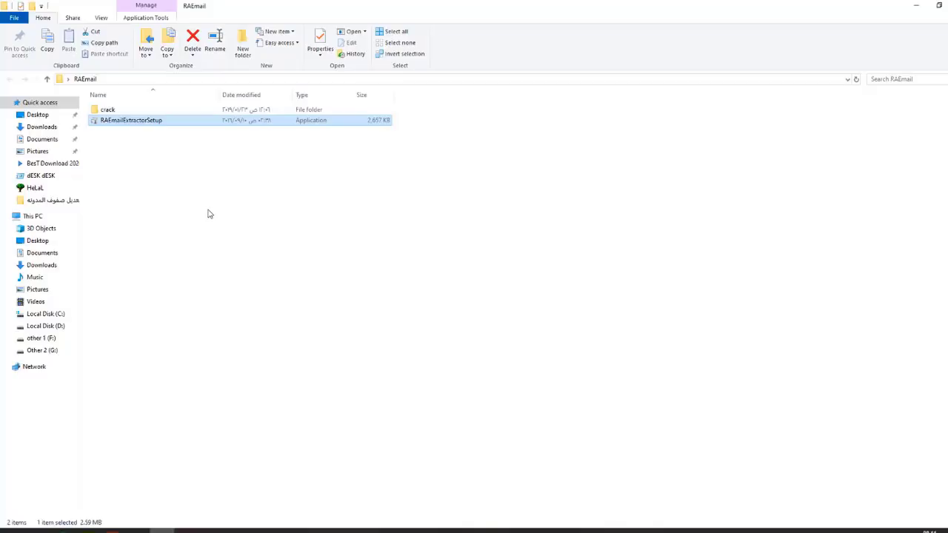
Step: Open the crack folder and the RA Email Extractor shortcut's installed program folder
{"action": "left_click", "coordinate": [108, 112]}
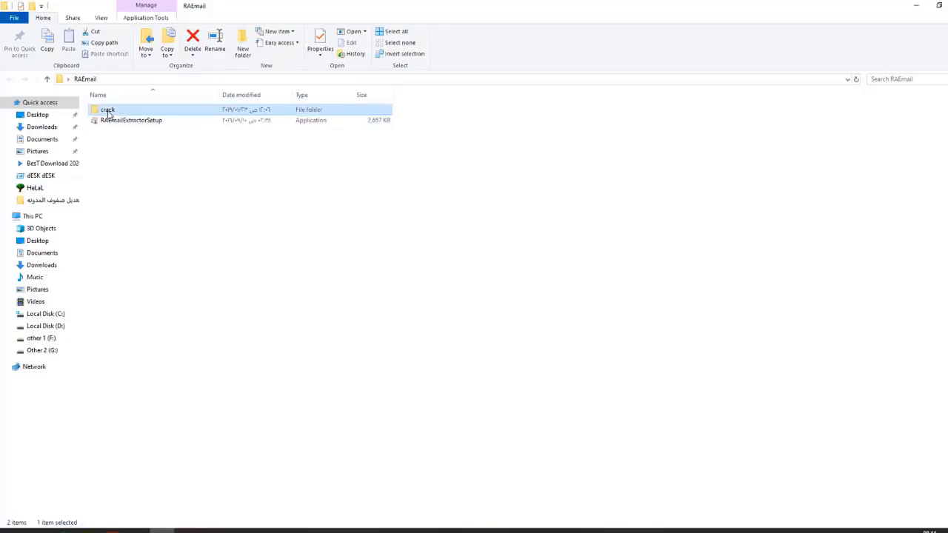
{"action": "double_click", "coordinate": [108, 112]}
{"action": "left_click", "coordinate": [916, 6]}
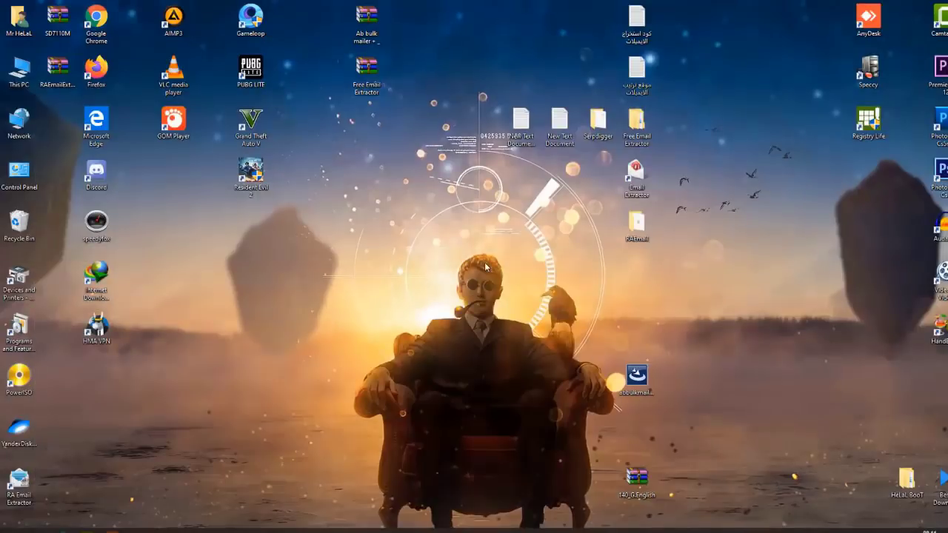
{"action": "left_click_drag", "start_coordinate": [18, 483], "coordinate": [646, 281]}
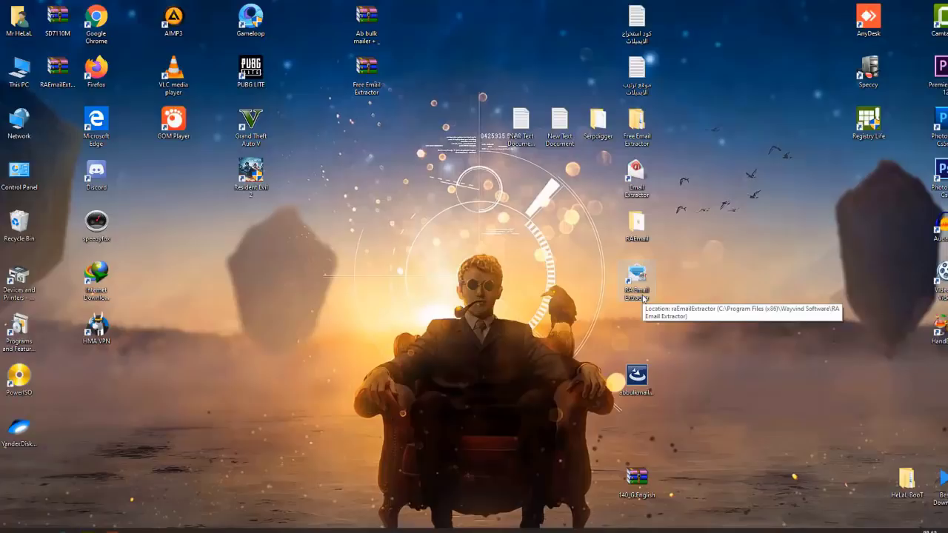
{"action": "right_click", "coordinate": [638, 289]}
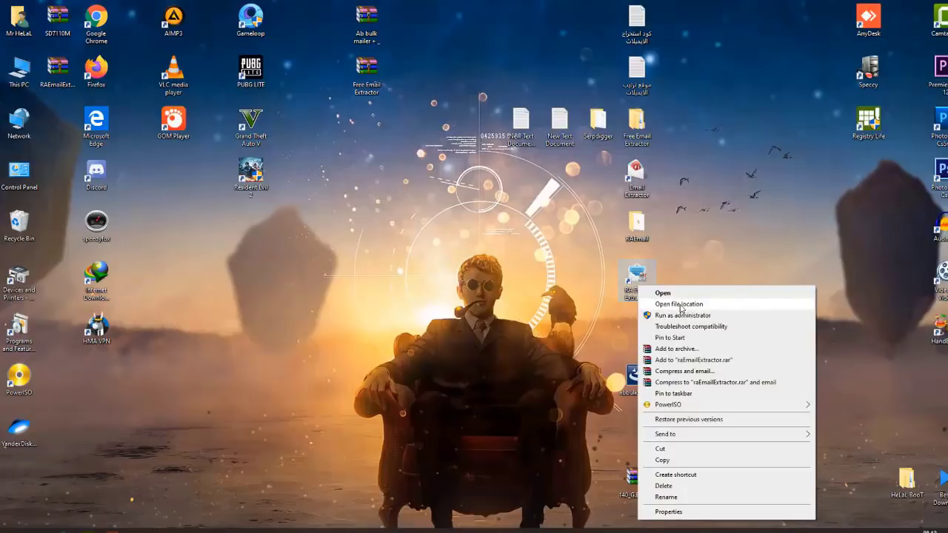
{"action": "left_click", "coordinate": [682, 309]}
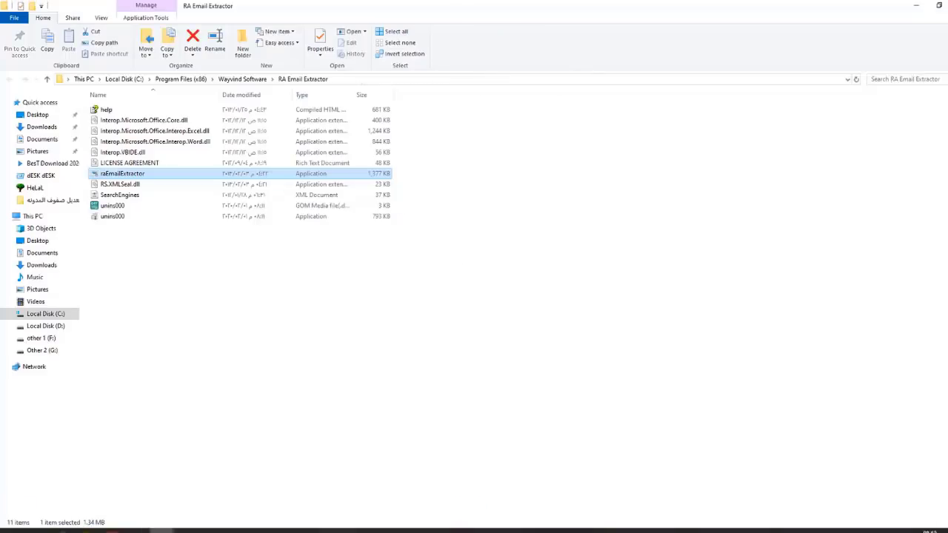
Step: Replace raEmailExtractor in the program folder with the crack's copy, granting administrator permission
{"action": "mouse_move", "coordinate": [157, 531]}
{"action": "left_click", "coordinate": [118, 492]}
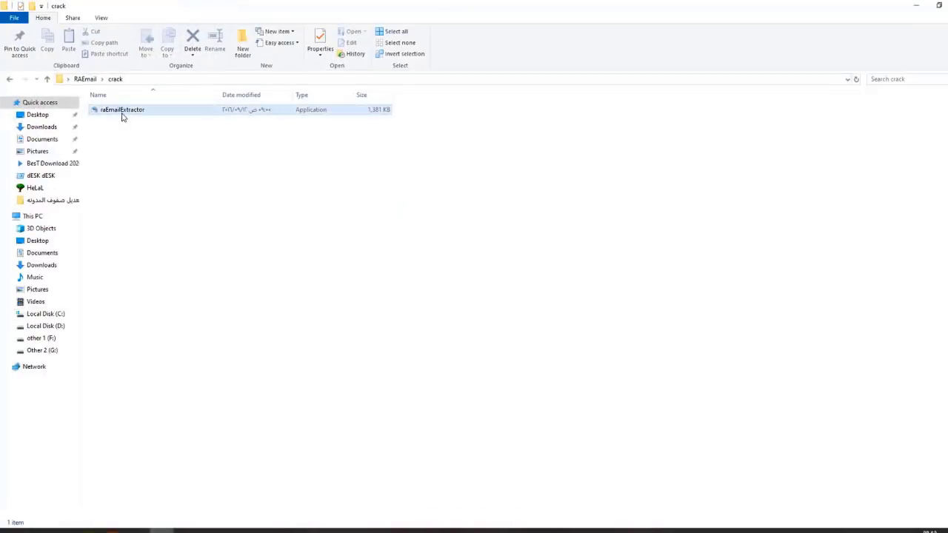
{"action": "right_click", "coordinate": [121, 115]}
{"action": "left_click", "coordinate": [146, 299]}
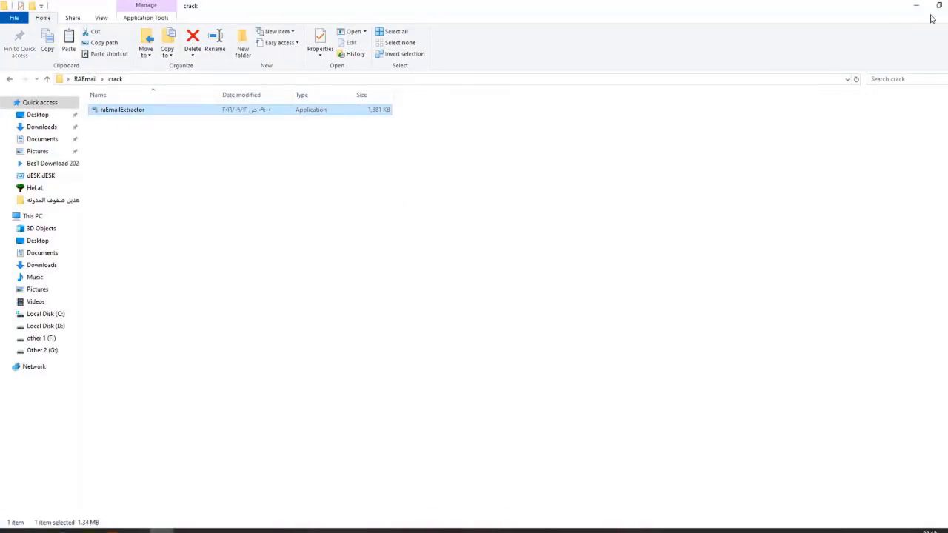
{"action": "key", "text": "alt+Tab"}
{"action": "right_click", "coordinate": [163, 279]}
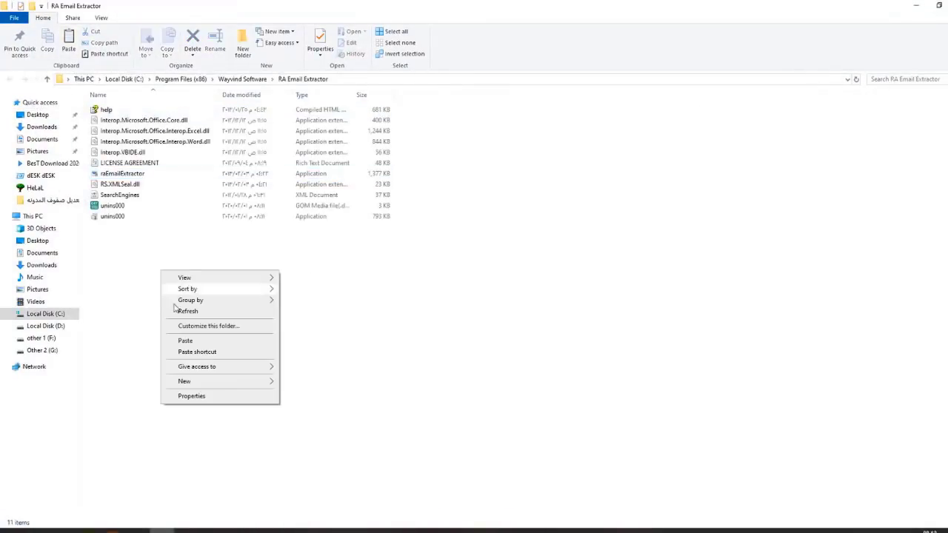
{"action": "left_click", "coordinate": [185, 341]}
{"action": "left_click", "coordinate": [471, 205]}
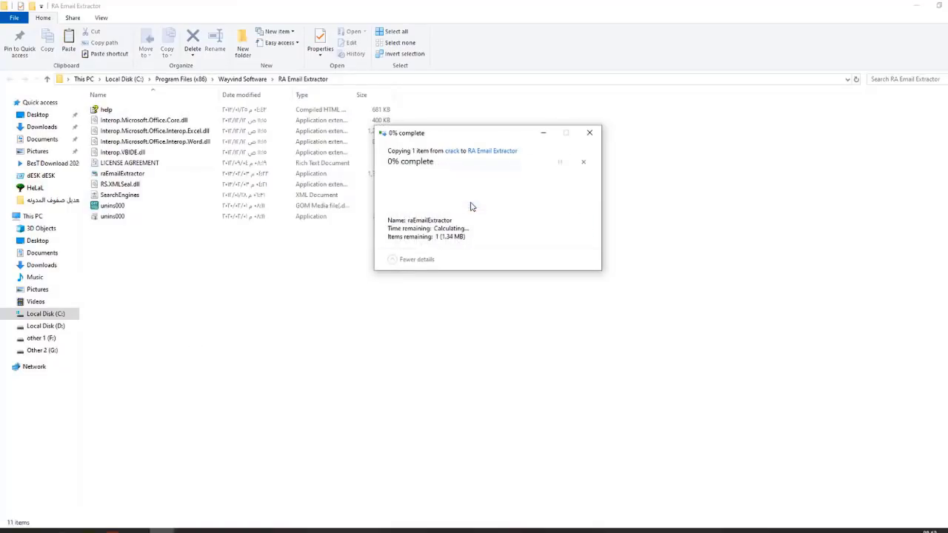
{"action": "left_click", "coordinate": [470, 204]}
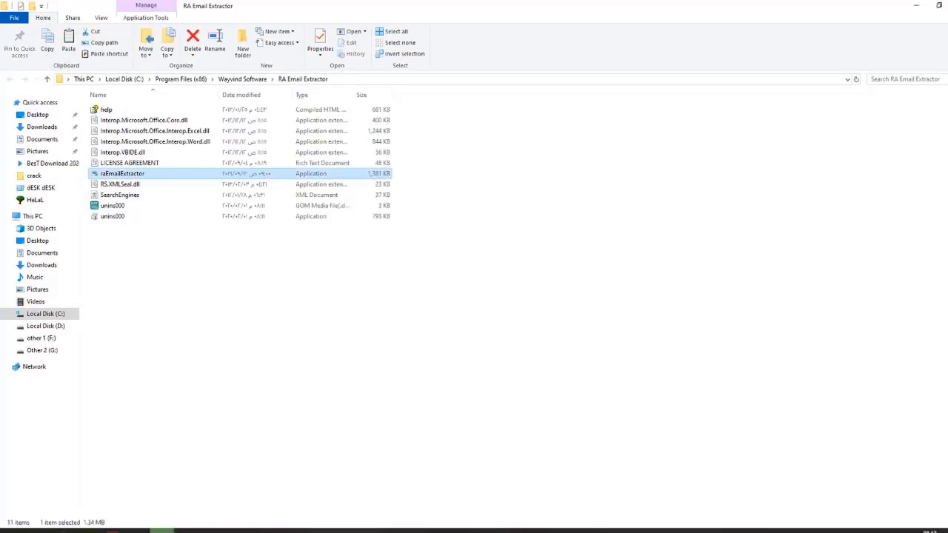
{"action": "key", "text": "super+d"}
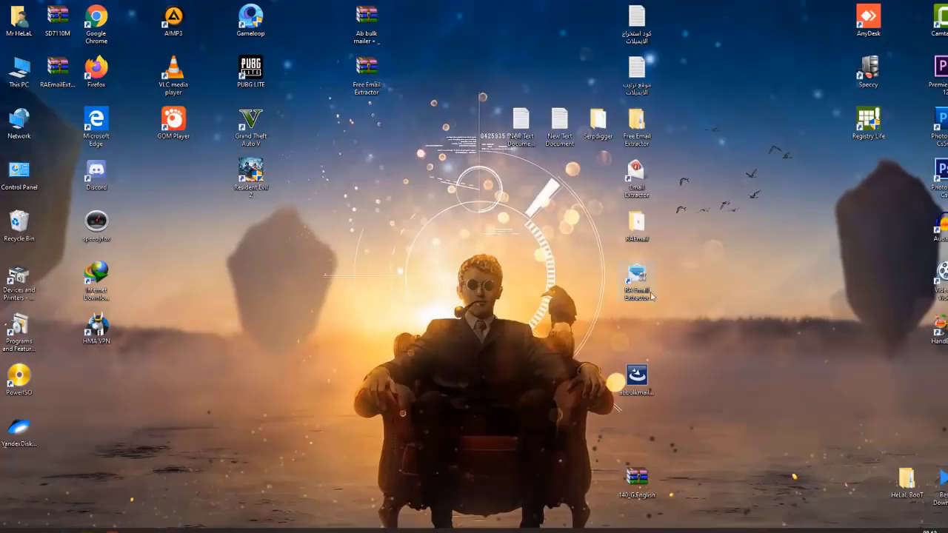
{"action": "left_click", "coordinate": [673, 283]}
Step: Launch RA Email Extractor, check Help > About details, then browse the New Search menu
{"action": "double_click", "coordinate": [643, 291]}
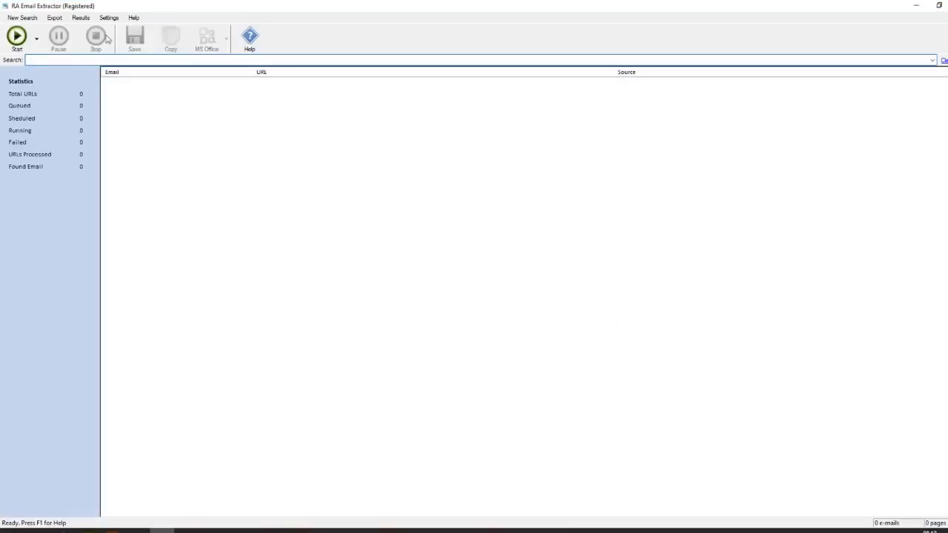
{"action": "left_click", "coordinate": [135, 18]}
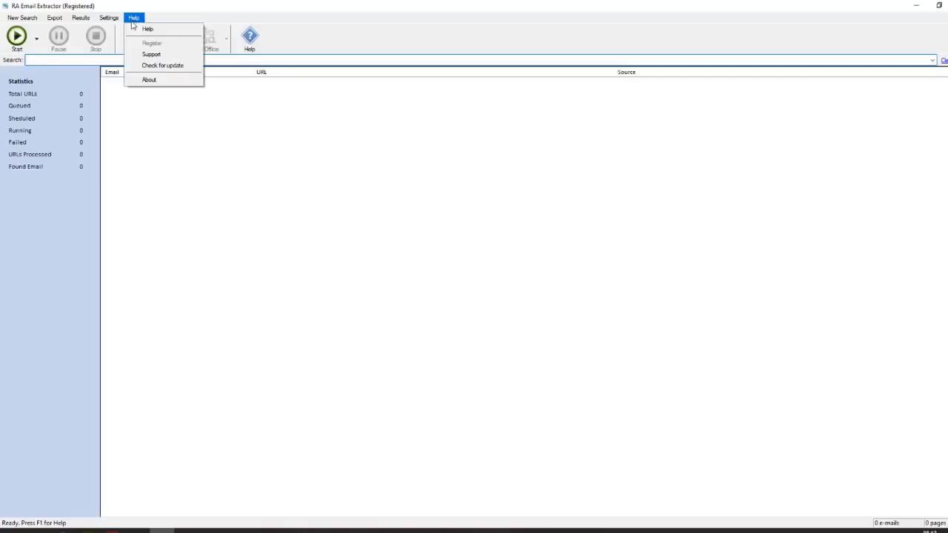
{"action": "left_click", "coordinate": [150, 80]}
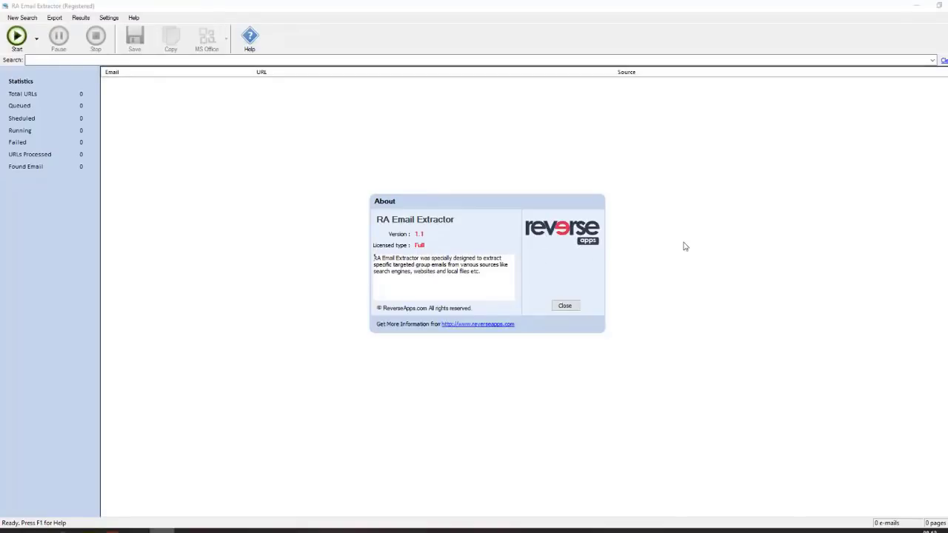
{"action": "left_click", "coordinate": [565, 306]}
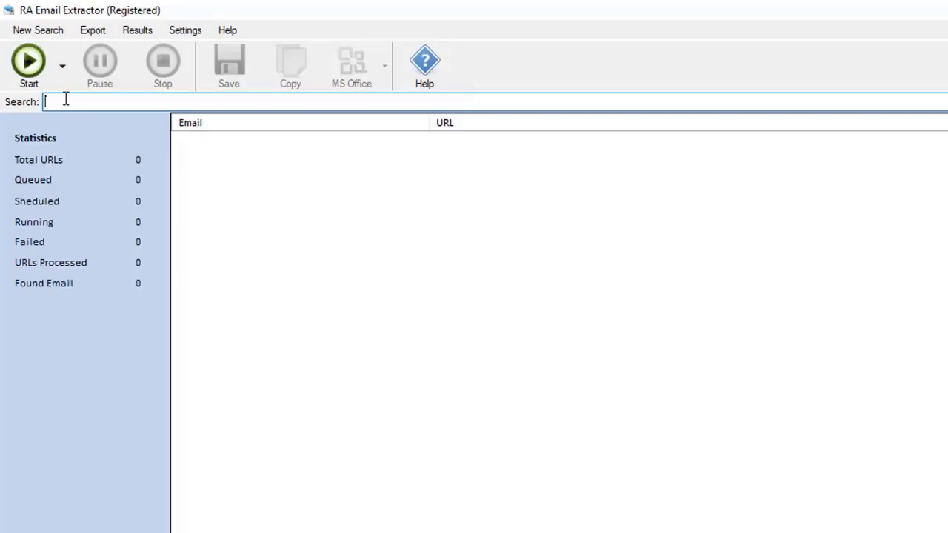
{"action": "left_click", "coordinate": [94, 32]}
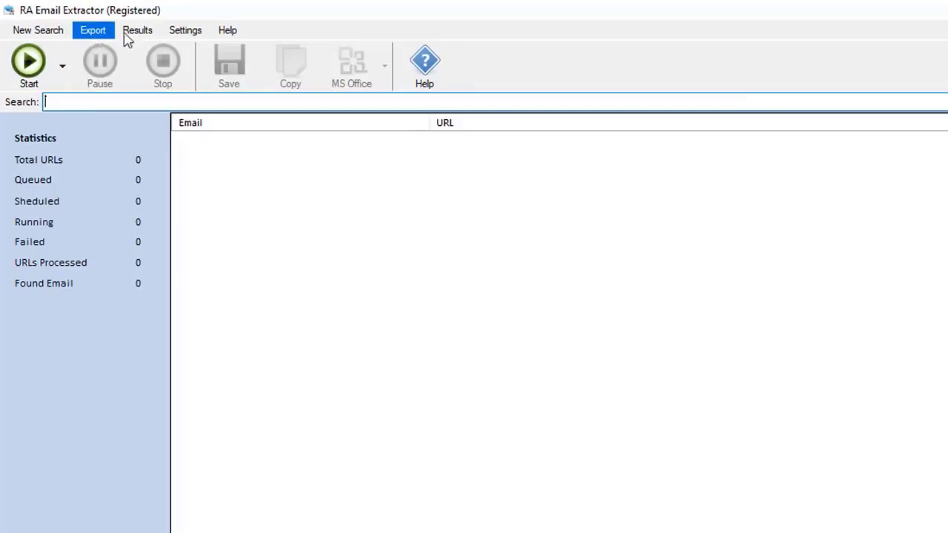
{"action": "mouse_move", "coordinate": [37, 34]}
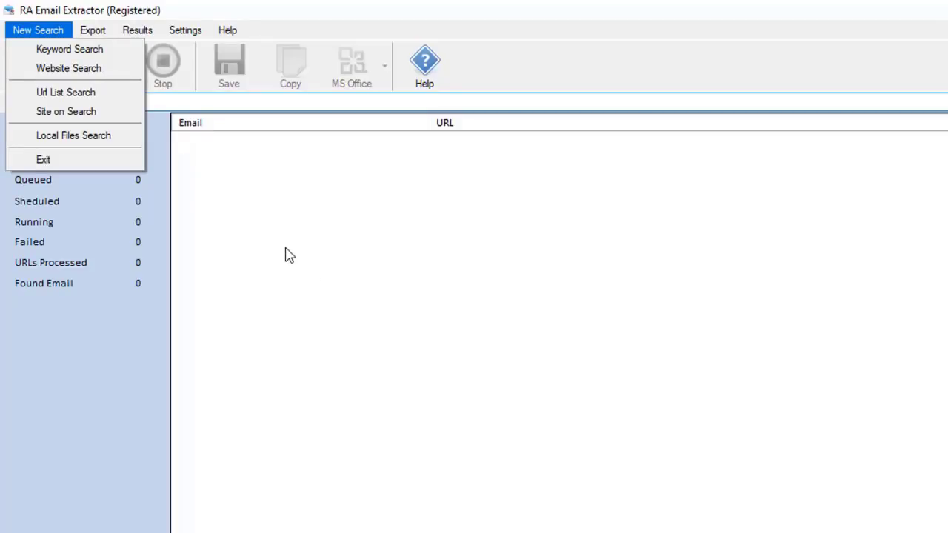
Step: Start a keyword search for 'Design' with the scan depth lowered from 2 to 1
{"action": "left_click", "coordinate": [265, 229]}
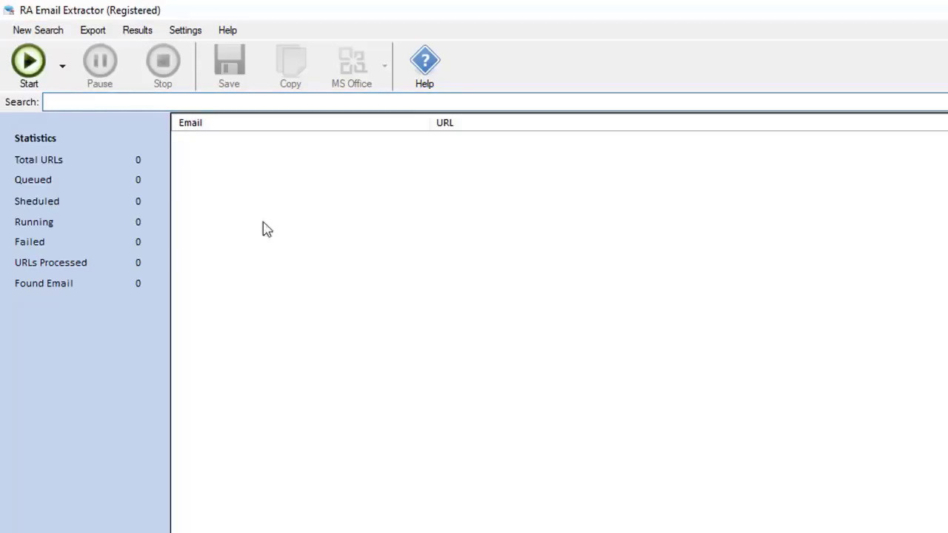
{"action": "left_click", "coordinate": [77, 101]}
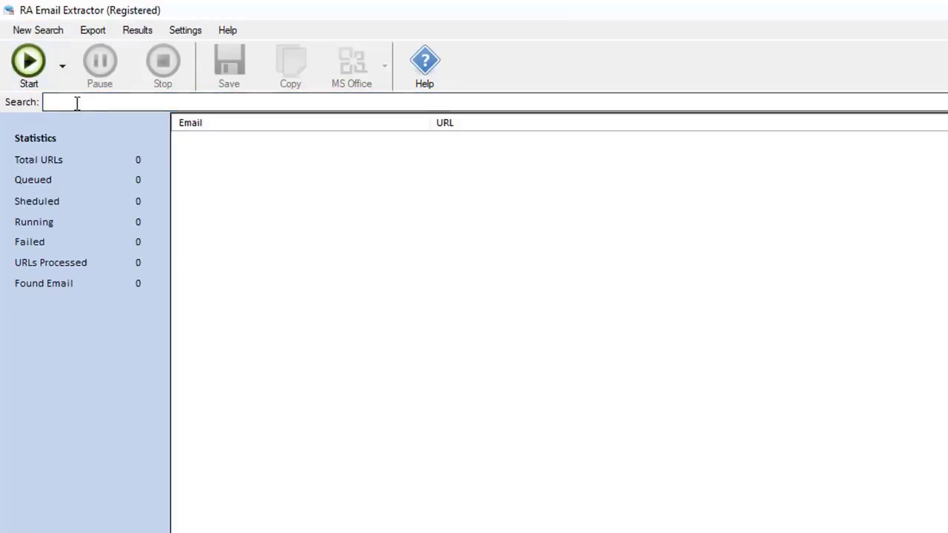
{"action": "type", "text": "design"}
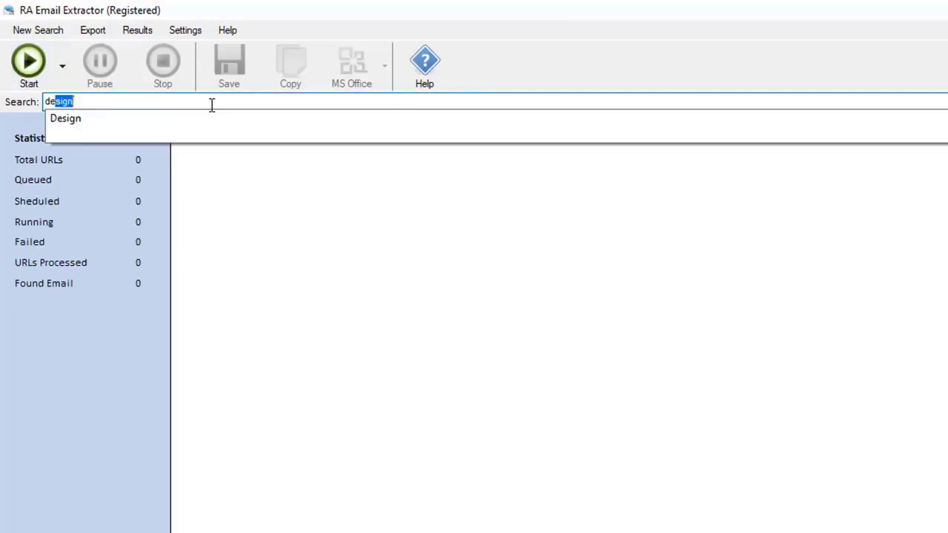
{"action": "left_click", "coordinate": [79, 118]}
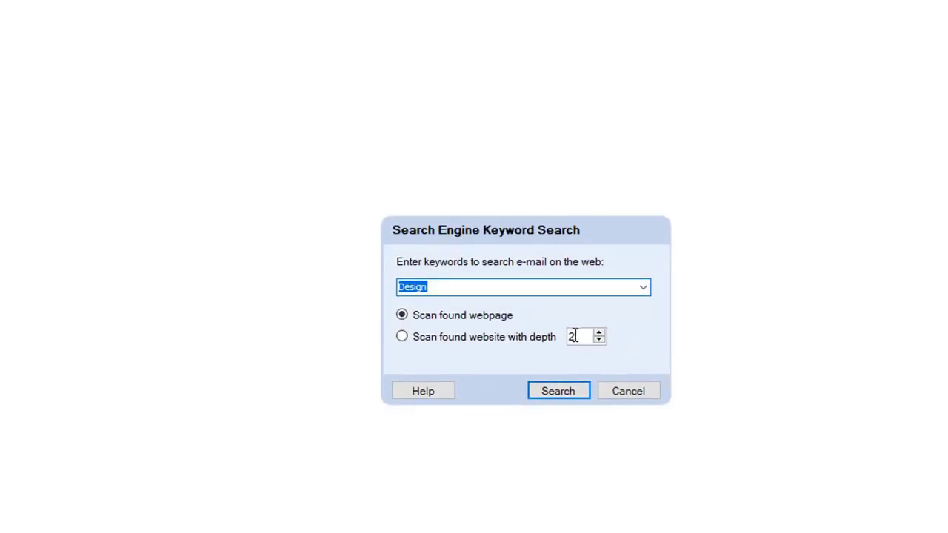
{"action": "double_click", "coordinate": [861, 470]}
{"action": "left_click", "coordinate": [599, 340]}
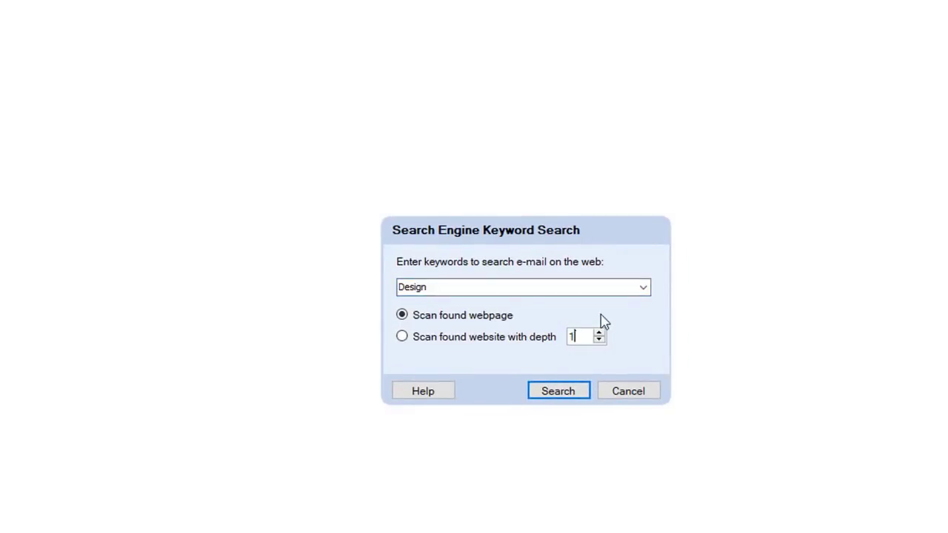
{"action": "left_click", "coordinate": [560, 392]}
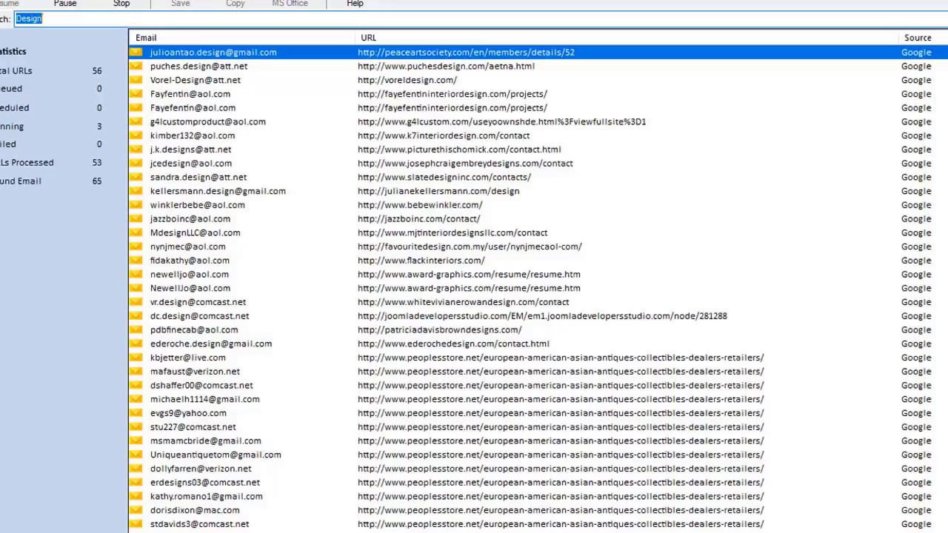
Step: Scroll through the Design results list, then jump back to the first found email
{"action": "scroll", "coordinate": [604, 518], "scroll_direction": "down", "scroll_amount": 6}
{"action": "scroll", "coordinate": [527, 529], "scroll_direction": "up", "scroll_amount": 6}
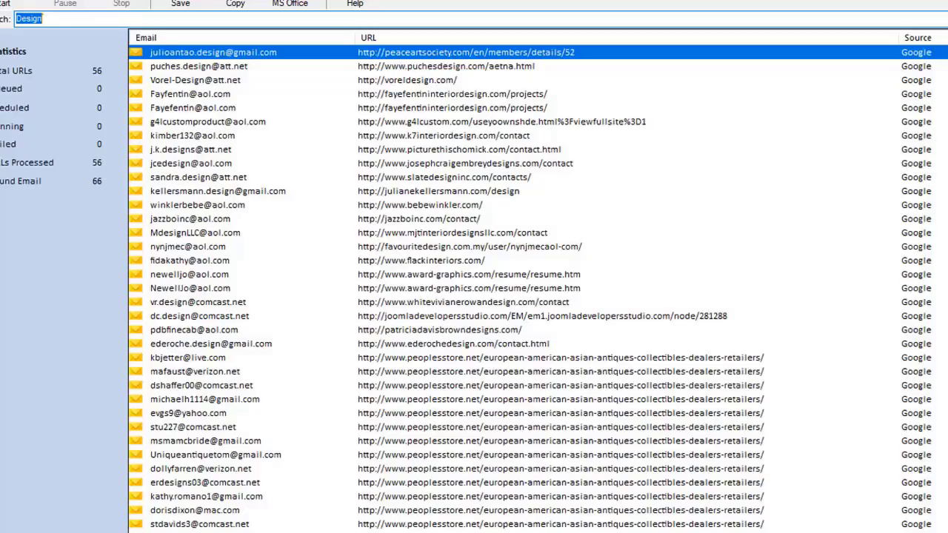
{"action": "scroll", "coordinate": [699, 370], "scroll_direction": "down", "scroll_amount": 6}
{"action": "key", "text": "Home"}
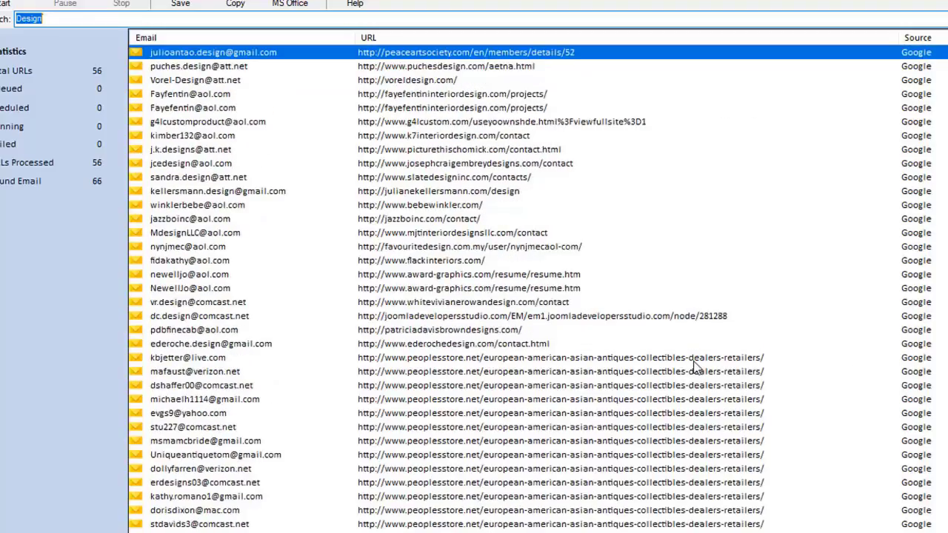
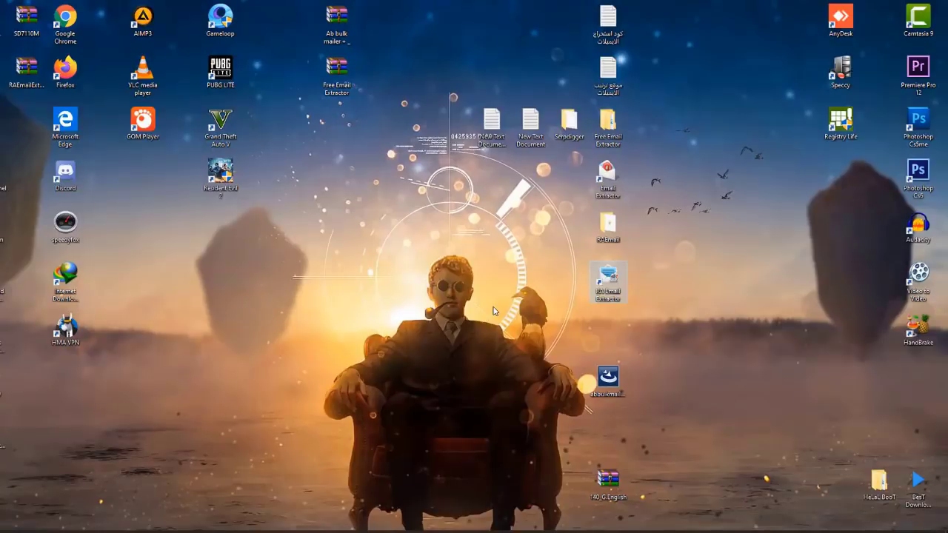
Step: Refresh the desktop and launch the ABBulkMailer setup file
{"action": "right_click", "coordinate": [427, 258]}
{"action": "left_click", "coordinate": [448, 288]}
{"action": "left_click", "coordinate": [617, 379]}
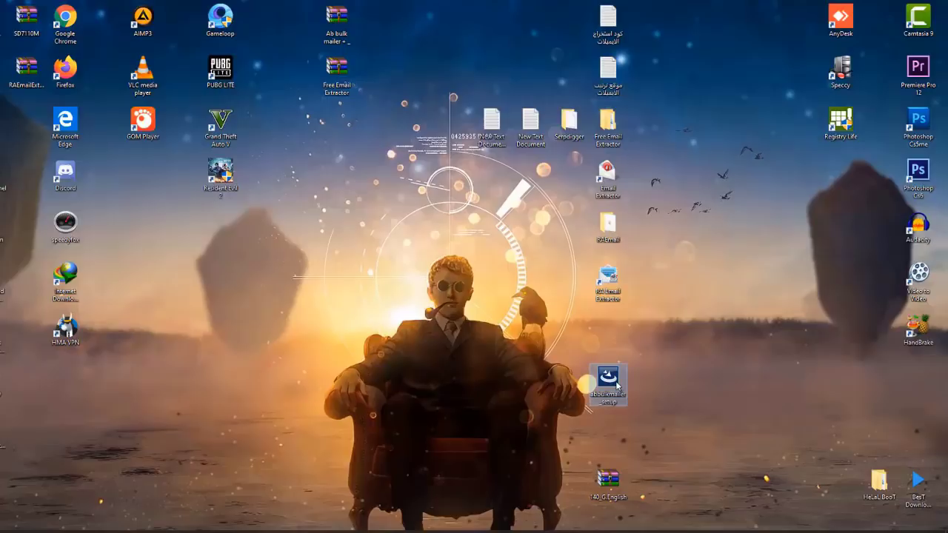
{"action": "double_click", "coordinate": [609, 379]}
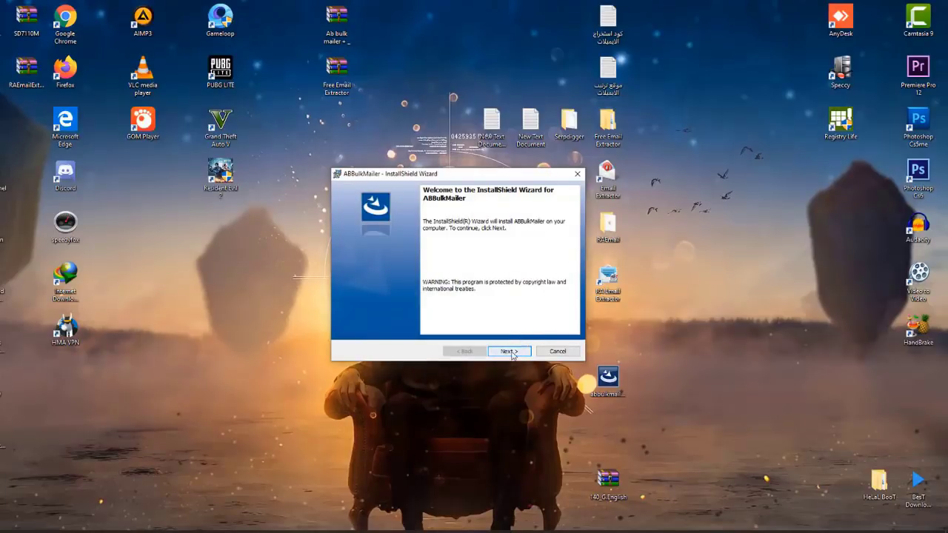
Step: Accept the licence agreement and install ABBulkMailer to the default destination folder
{"action": "left_click", "coordinate": [511, 352]}
{"action": "left_click", "coordinate": [370, 315]}
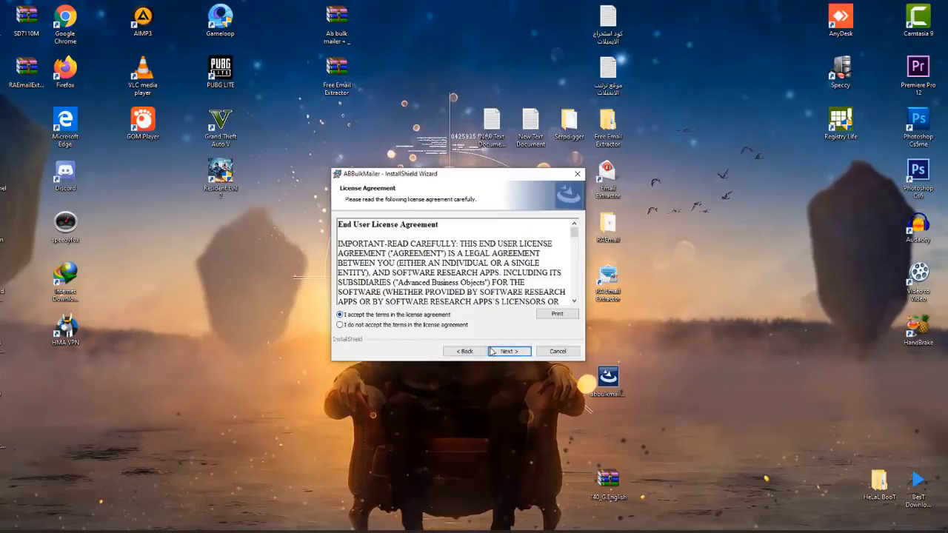
{"action": "left_click", "coordinate": [510, 351]}
{"action": "left_click", "coordinate": [508, 351]}
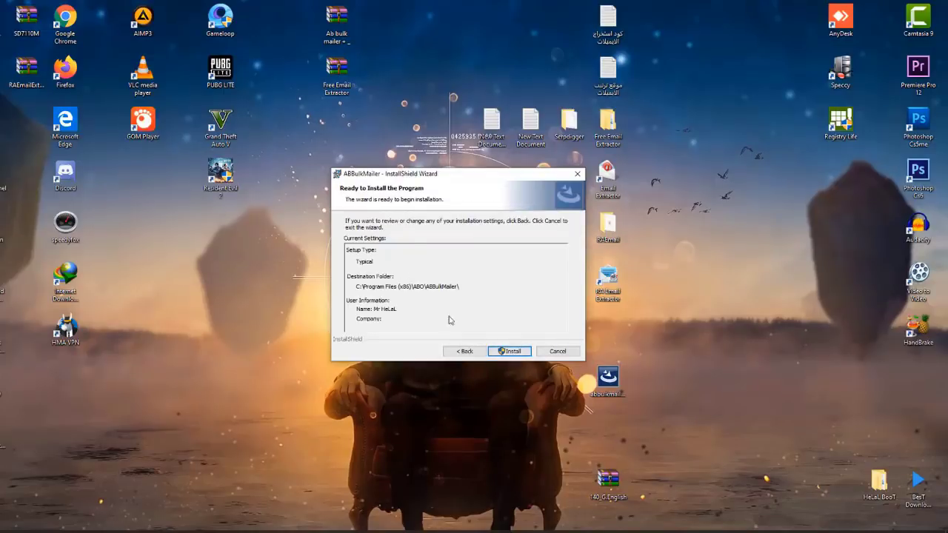
{"action": "left_click", "coordinate": [510, 351]}
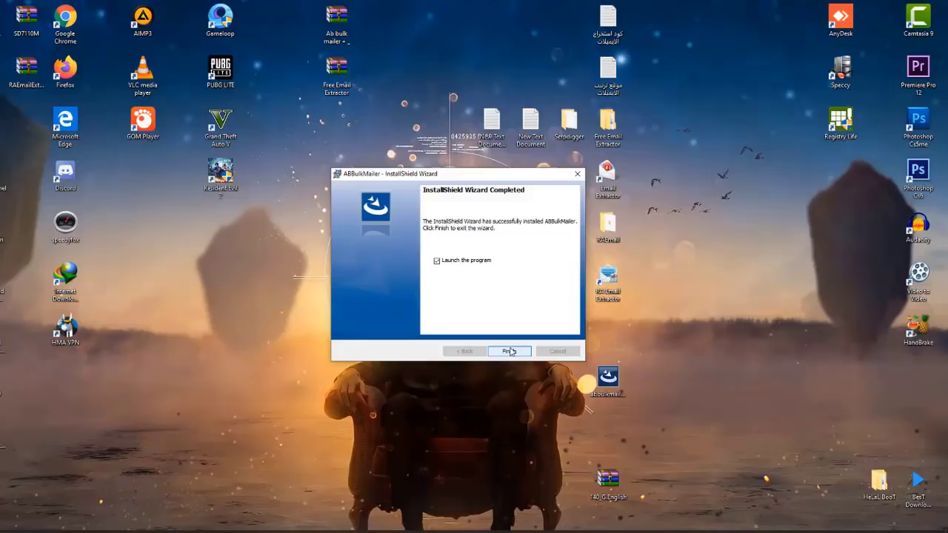
{"action": "left_click", "coordinate": [508, 352]}
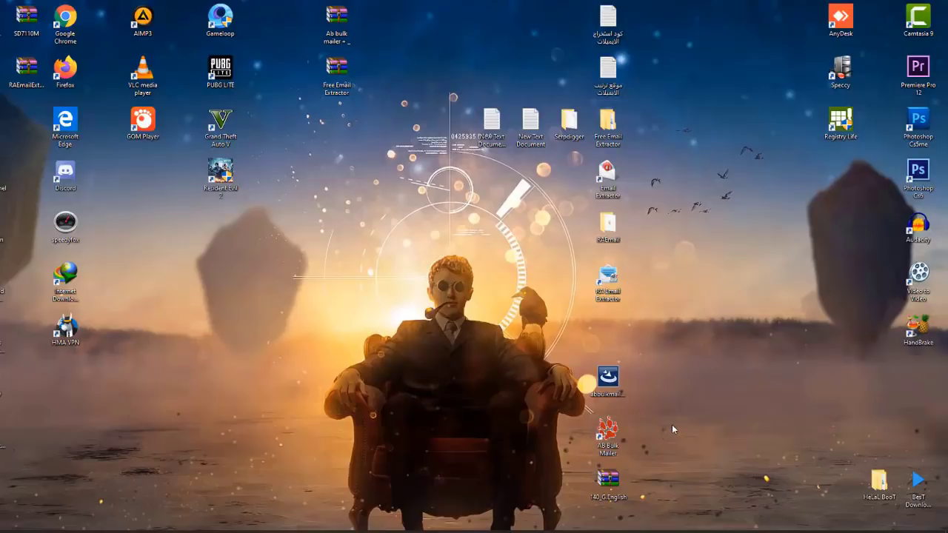
Step: Launch AB Bulk Mailer 9.9 from its new desktop shortcut and move its window near the screen centre
{"action": "left_click", "coordinate": [608, 437]}
{"action": "key", "text": "Return"}
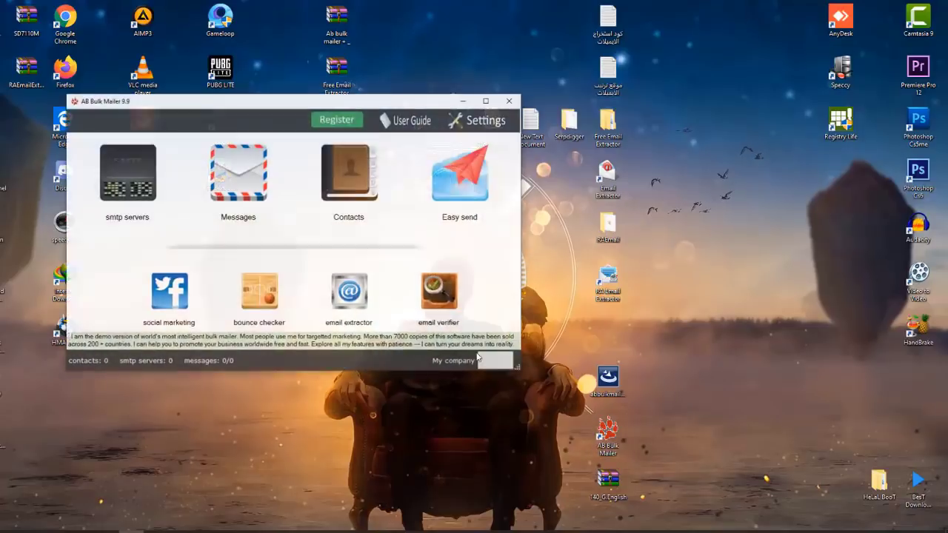
{"action": "left_click_drag", "start_coordinate": [377, 109], "coordinate": [593, 132]}
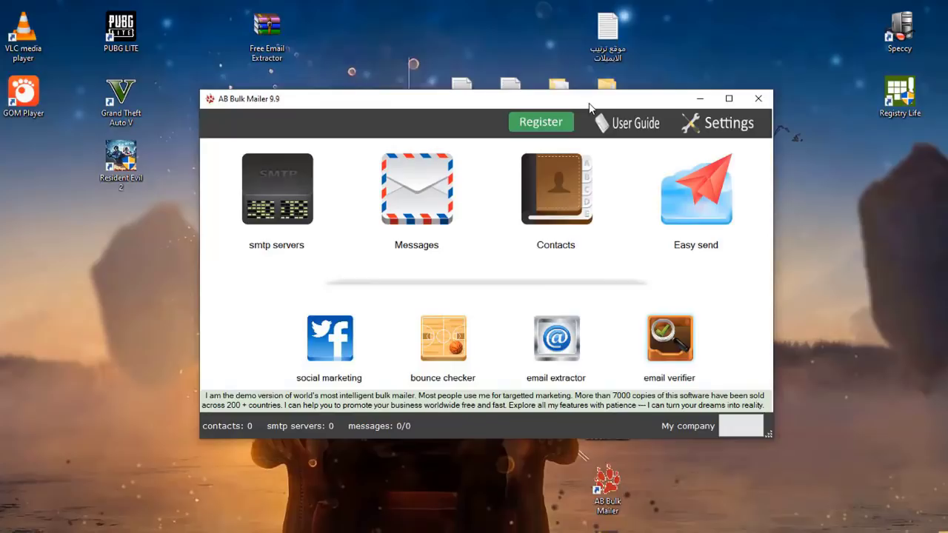
{"action": "left_click_drag", "start_coordinate": [590, 105], "coordinate": [627, 83]}
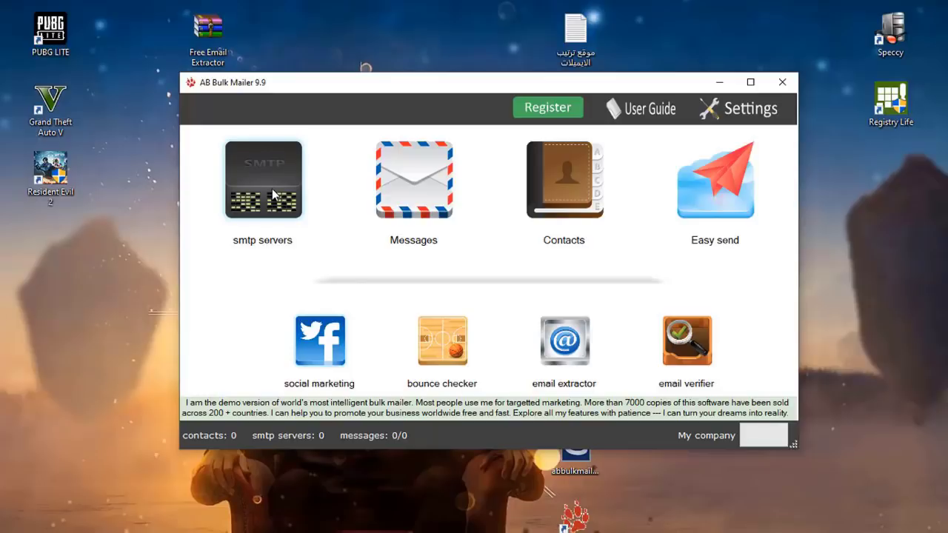
Step: Open the SMTP servers window and start a new sending account, prefilled with smtp.gmail.com, port 587
{"action": "left_click", "coordinate": [272, 194]}
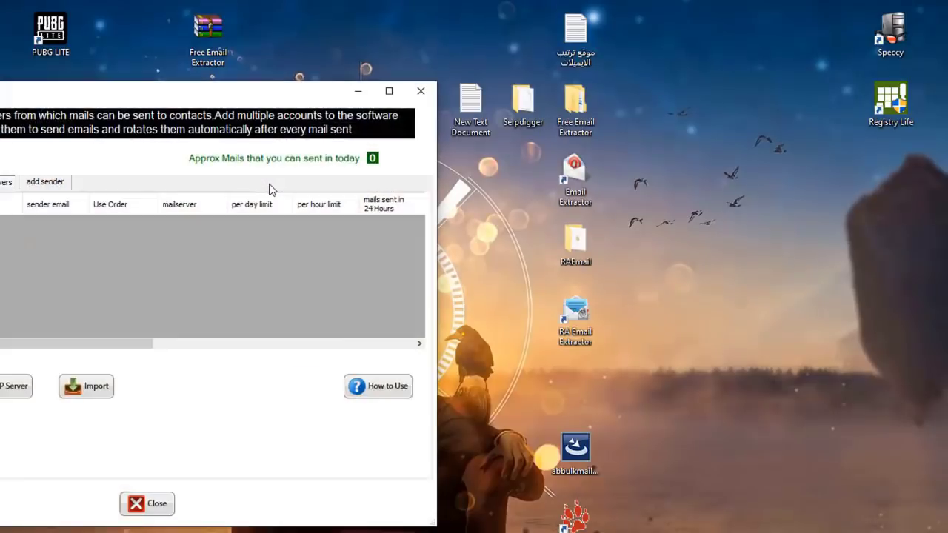
{"action": "left_click_drag", "start_coordinate": [213, 97], "coordinate": [317, 105]}
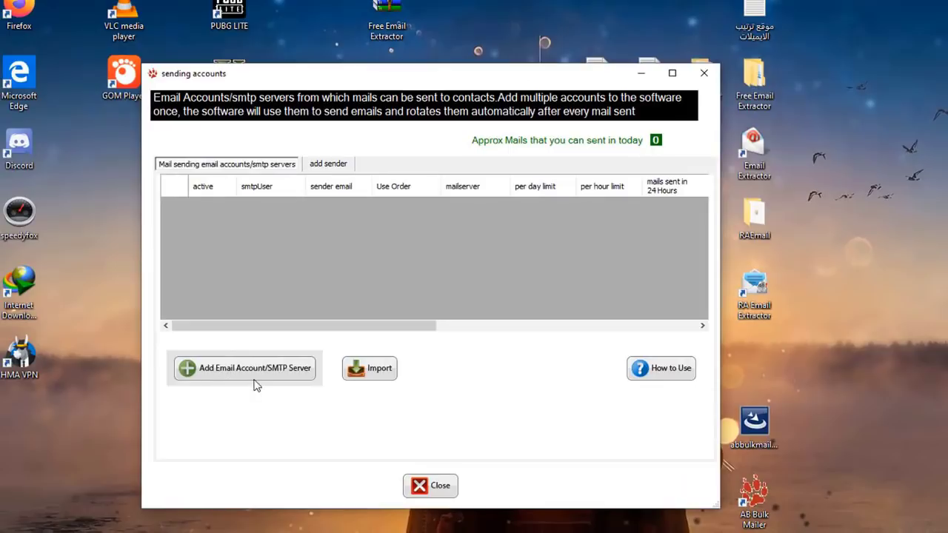
{"action": "left_click", "coordinate": [266, 374]}
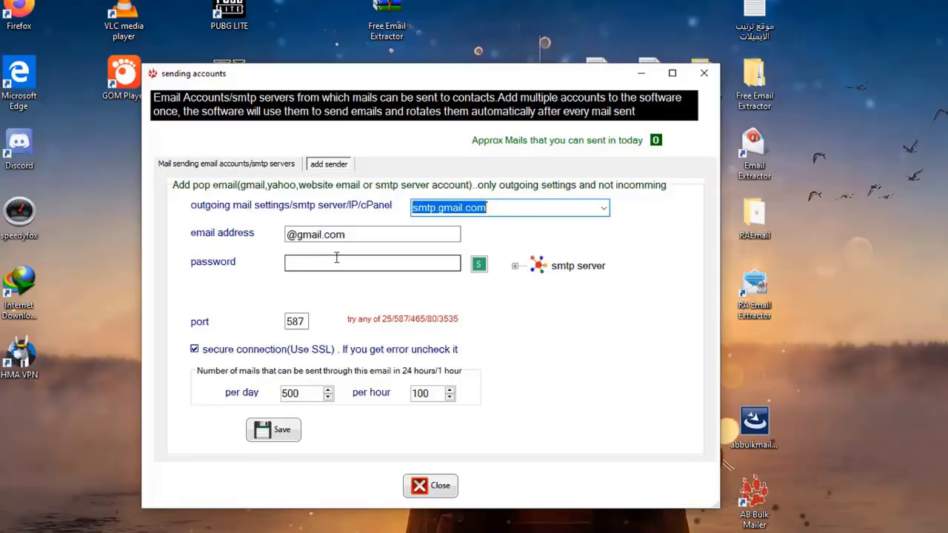
{"action": "left_click", "coordinate": [348, 263]}
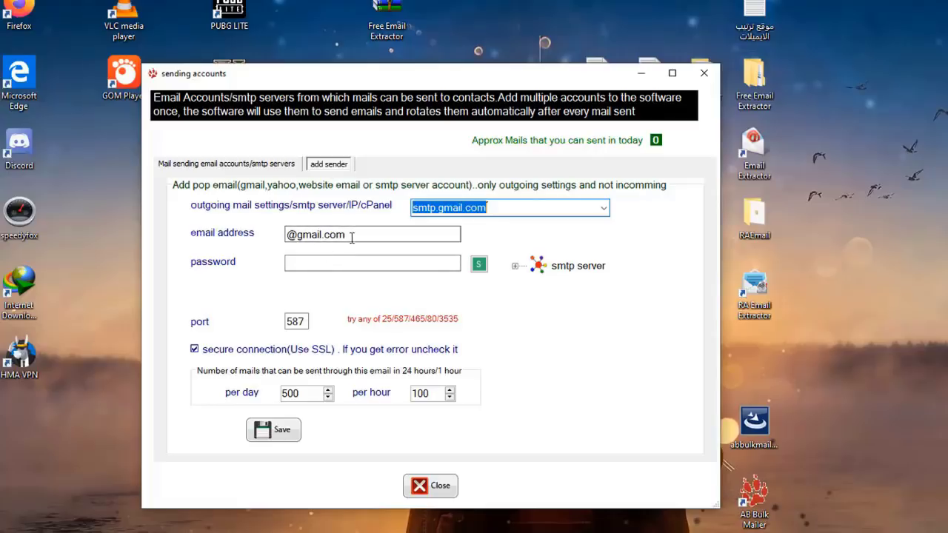
{"action": "left_click_drag", "start_coordinate": [345, 235], "coordinate": [292, 234]}
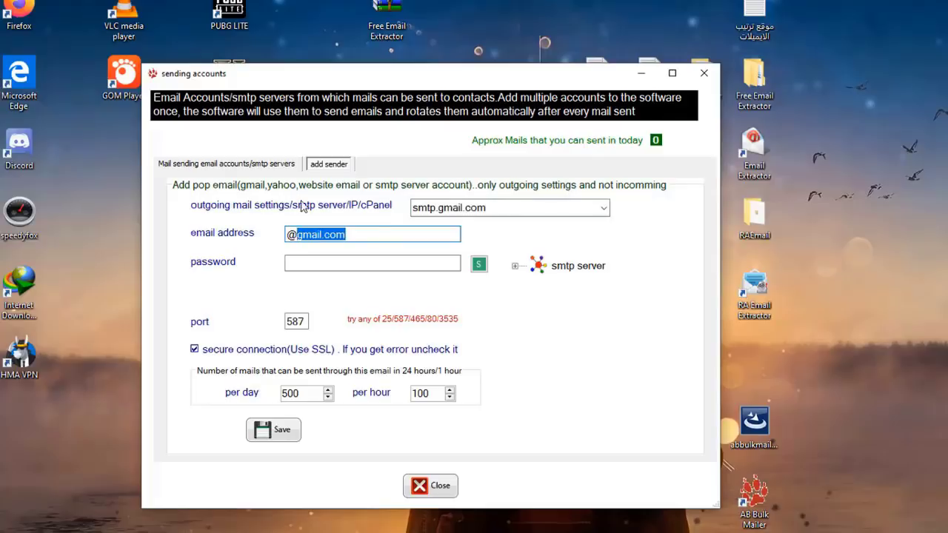
{"action": "left_click", "coordinate": [604, 210]}
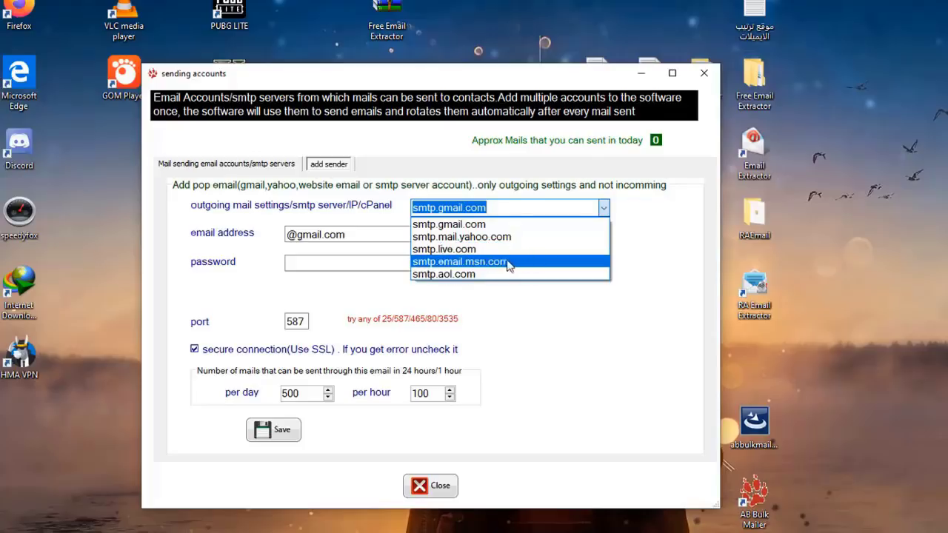
{"action": "left_click", "coordinate": [650, 240]}
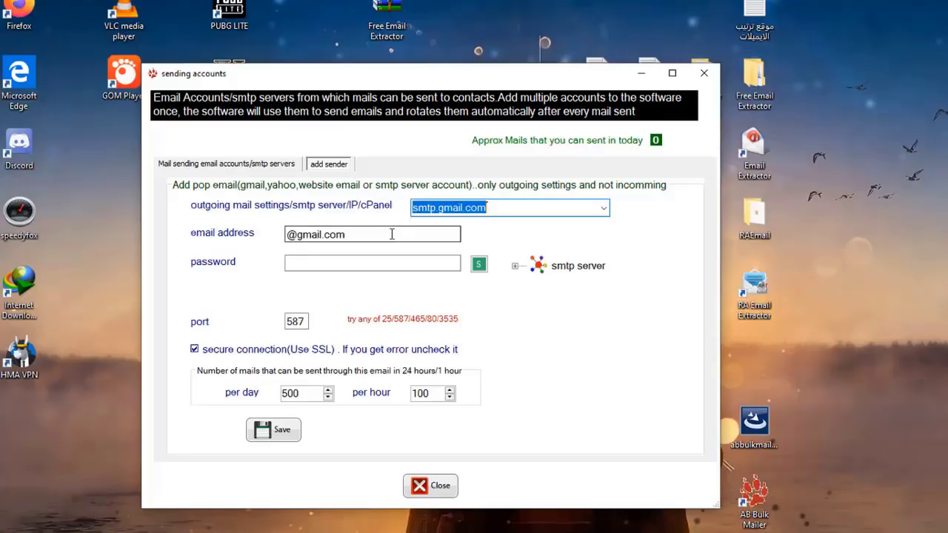
Step: Enter the Gmail username and account password, confirm port 587, save the account and close the window
{"action": "left_click", "coordinate": [291, 235]}
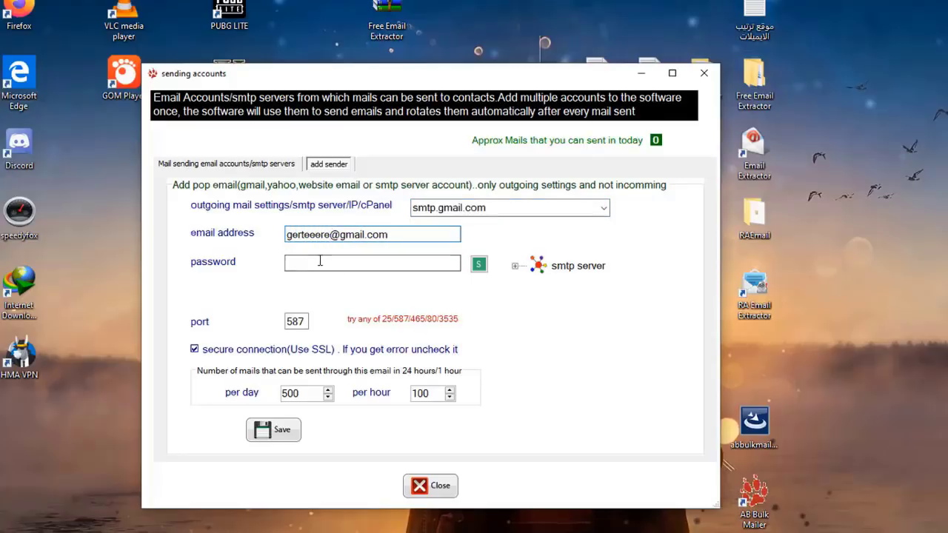
{"action": "left_click", "coordinate": [320, 260]}
{"action": "type", "text": "************"}
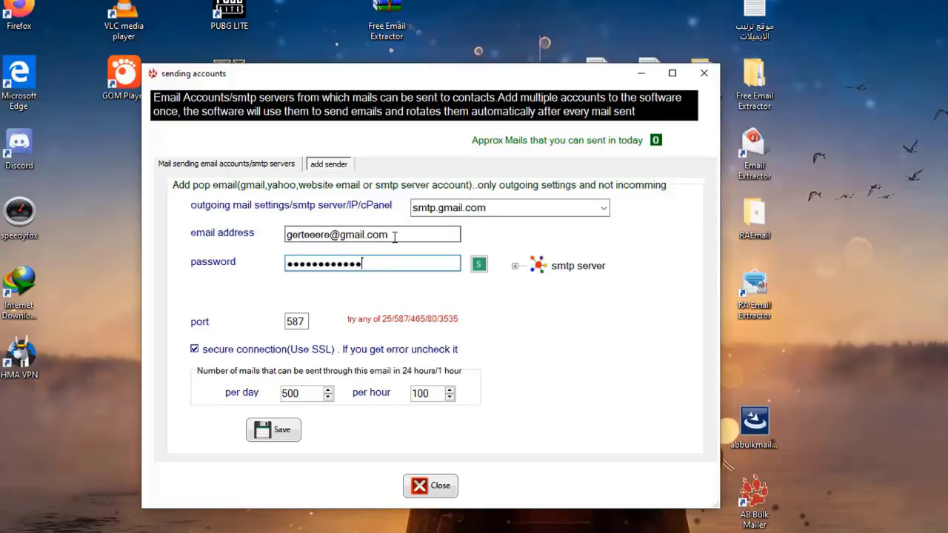
{"action": "double_click", "coordinate": [300, 320]}
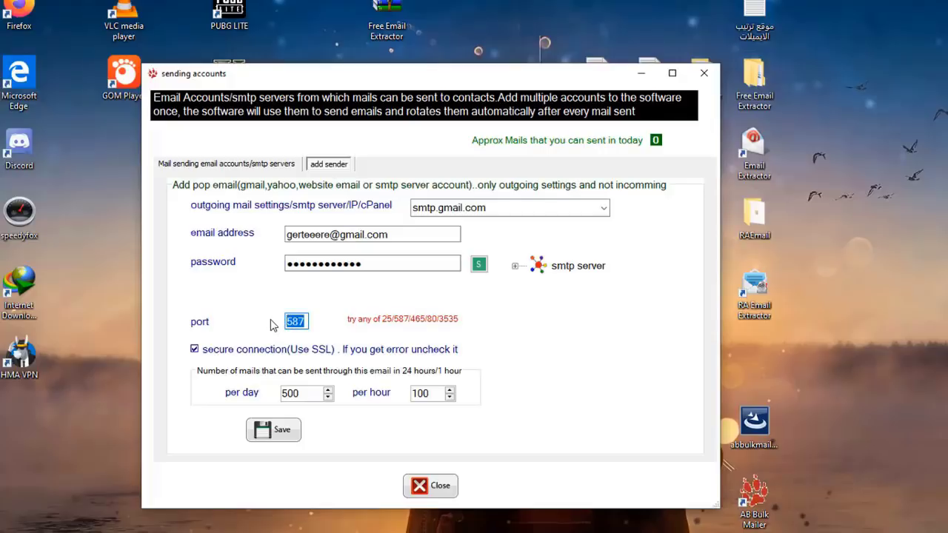
{"action": "left_click", "coordinate": [282, 431]}
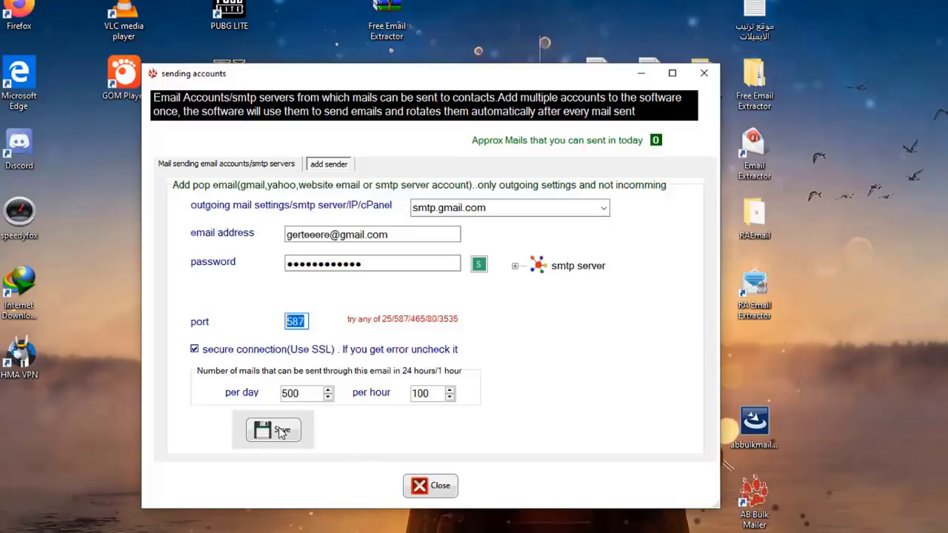
{"action": "left_click", "coordinate": [429, 486]}
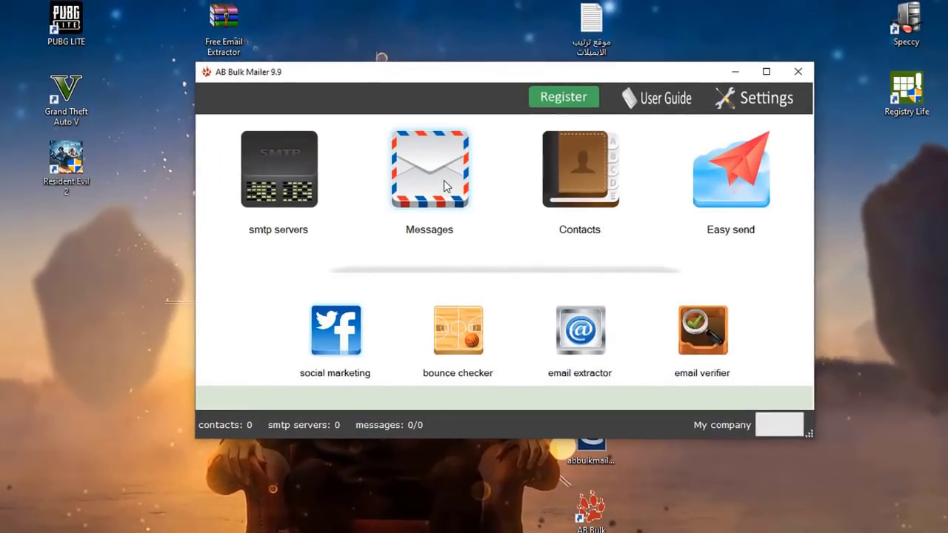
Step: Open the newsletter message and type 'dfjejf ekjfhejrf dkjfhdjfh ljksjkwjekjwkejwke' into its body
{"action": "left_click", "coordinate": [459, 237]}
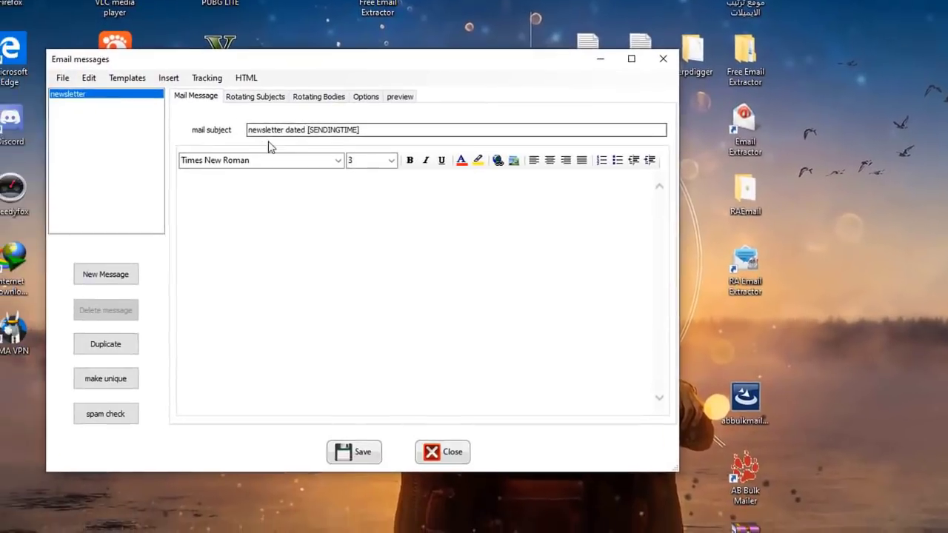
{"action": "left_click", "coordinate": [294, 214]}
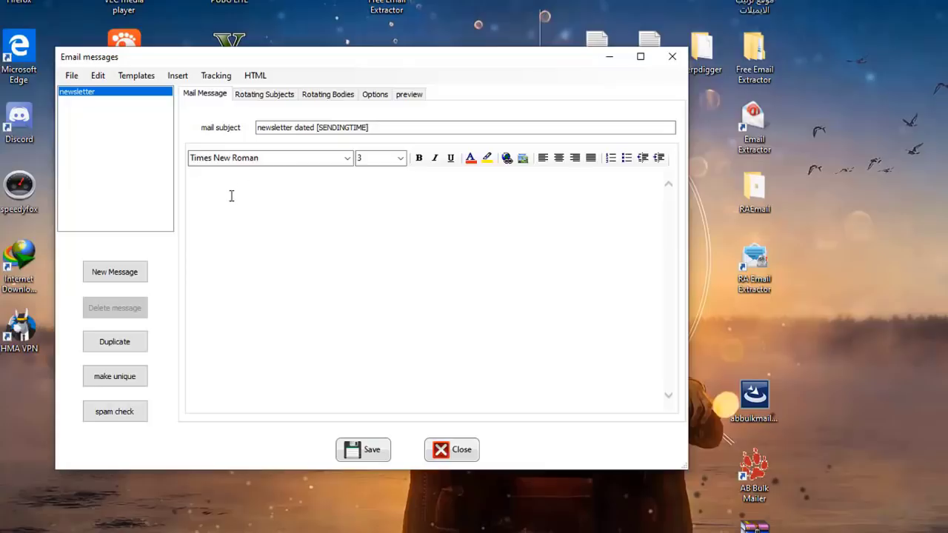
{"action": "type", "text": "dfjejf ekjfhejrf dkjfhdjfh ljksjkwjekjwkejwke"}
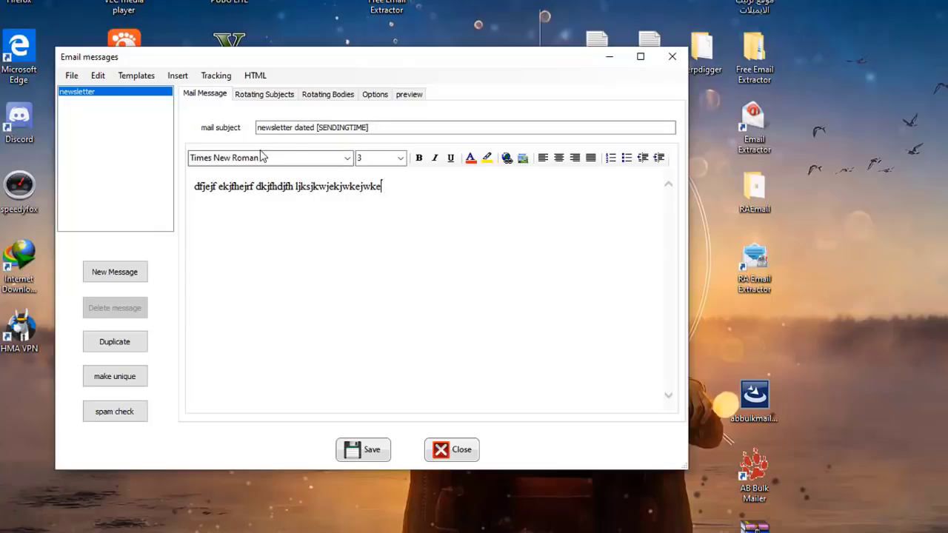
{"action": "left_click", "coordinate": [378, 128]}
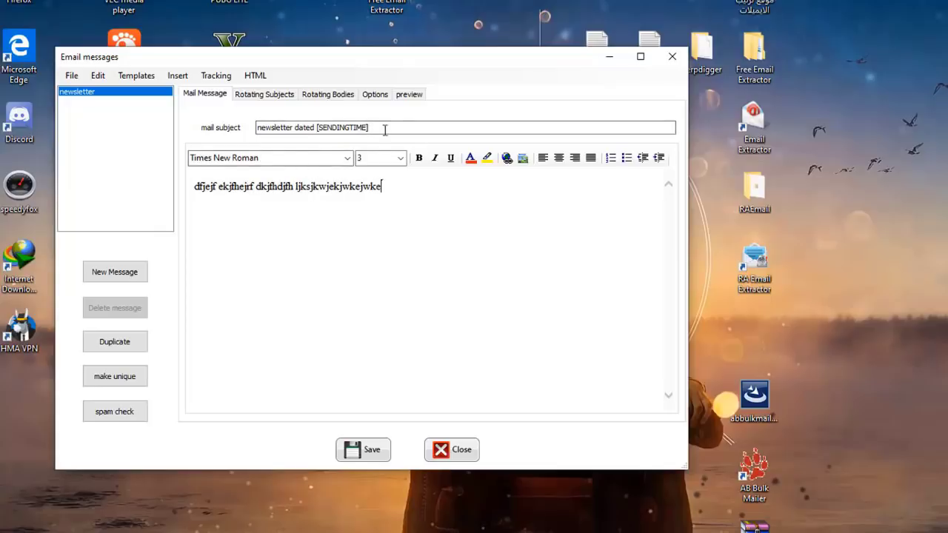
Step: Replace the subject with 'djfdjfh sjdkhfjhdf', turn on bold, and select then deselect part of the body
{"action": "key", "text": "ctrl+a"}
{"action": "type", "text": "djfdjfh sjdkhfjhdf"}
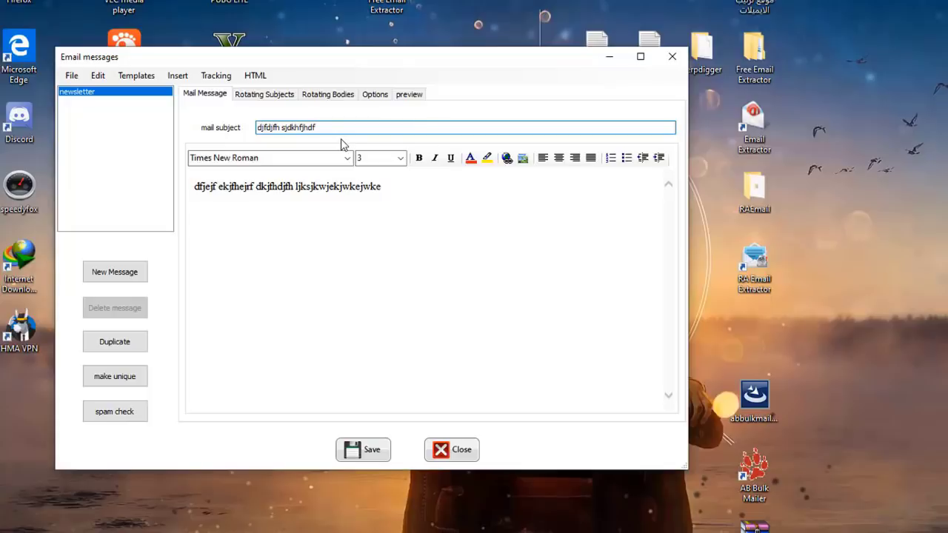
{"action": "left_click", "coordinate": [419, 158]}
{"action": "left_click_drag", "start_coordinate": [393, 188], "coordinate": [194, 187]}
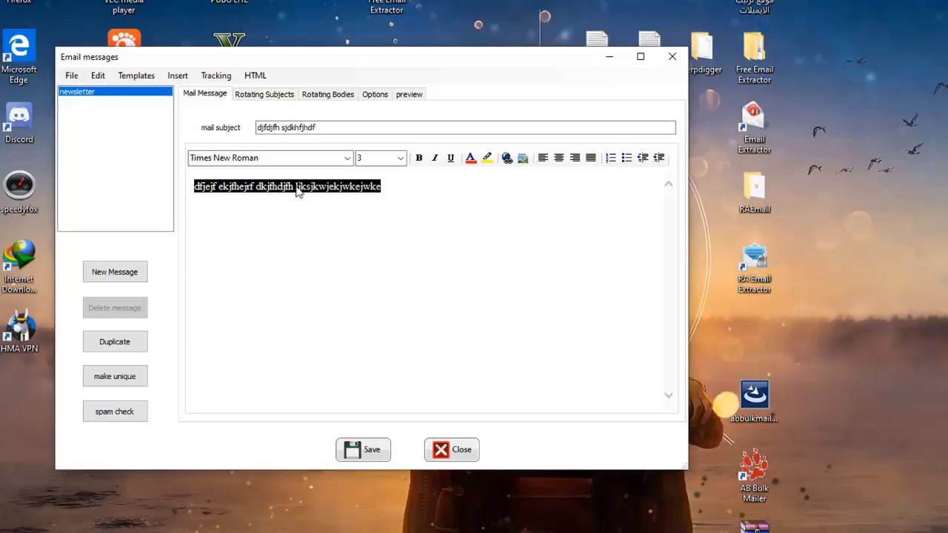
{"action": "left_click", "coordinate": [386, 192]}
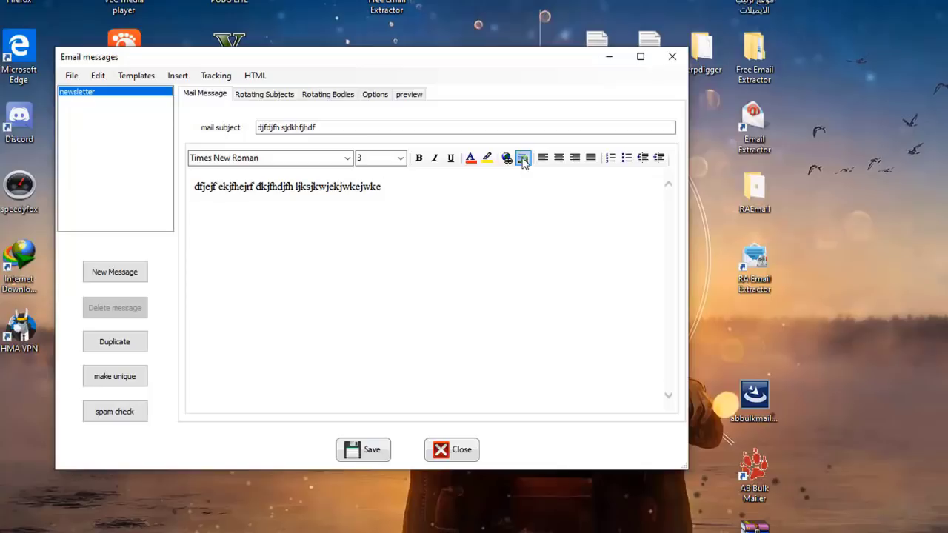
Step: Open and dismiss the Insert Image picture dialog, then close the Email messages editor
{"action": "left_click", "coordinate": [522, 160]}
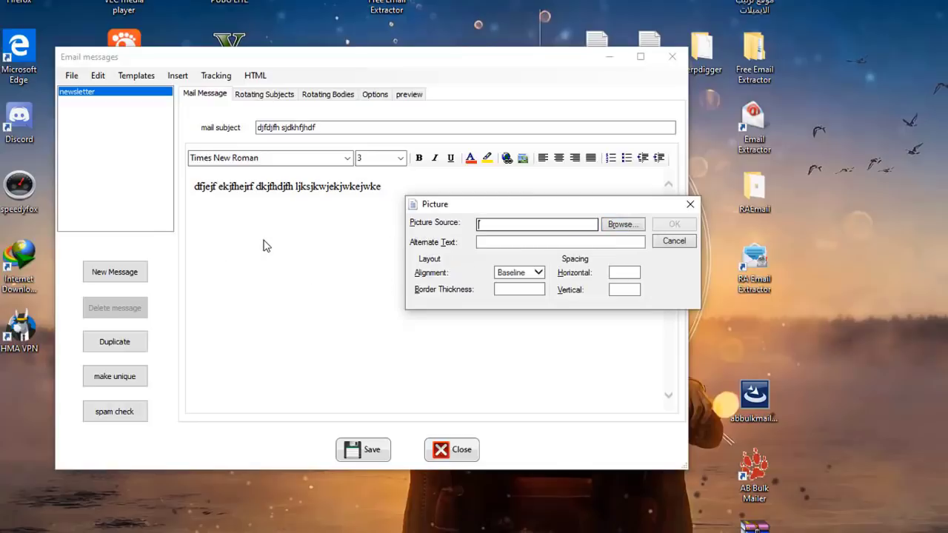
{"action": "left_click", "coordinate": [690, 204]}
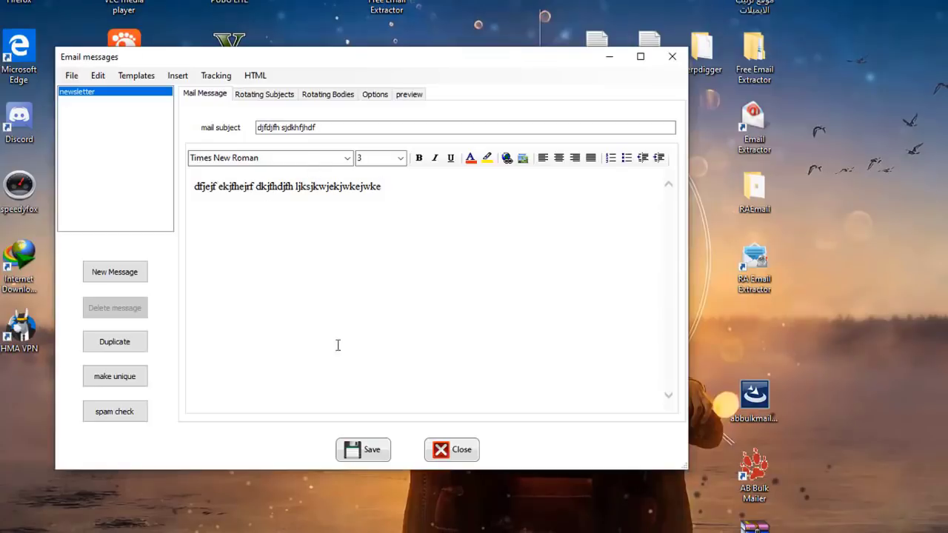
{"action": "left_click", "coordinate": [670, 56]}
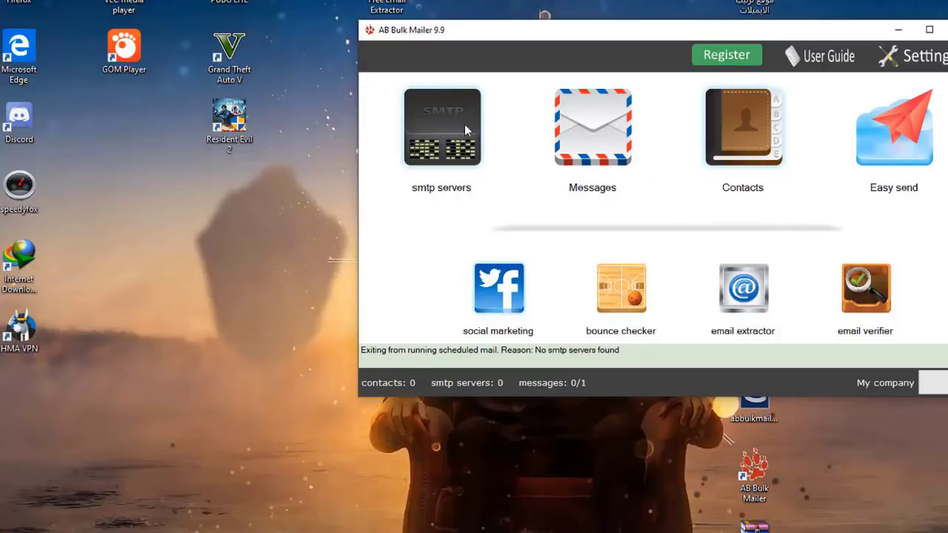
Step: Open the Contacts window, which shows an empty list with 0 contacts
{"action": "left_click", "coordinate": [745, 120]}
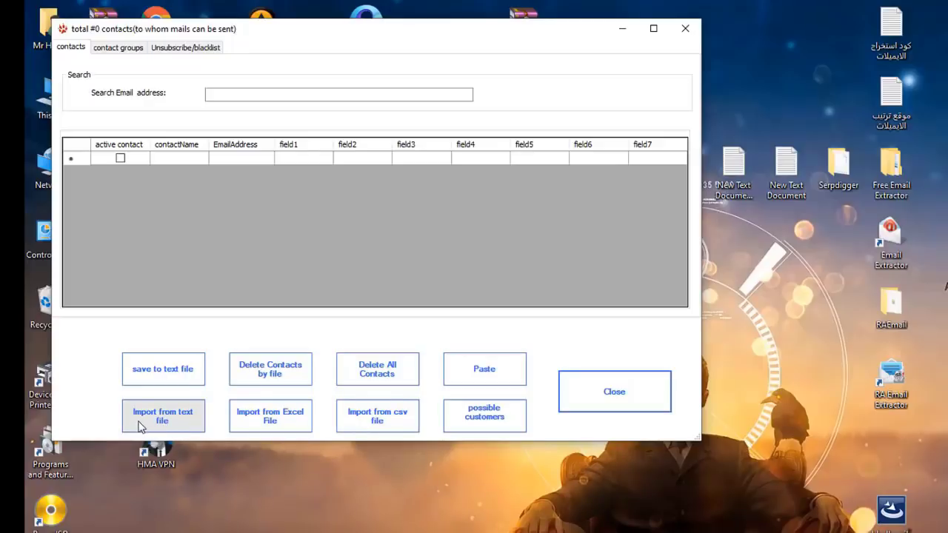
{"action": "left_click", "coordinate": [178, 421]}
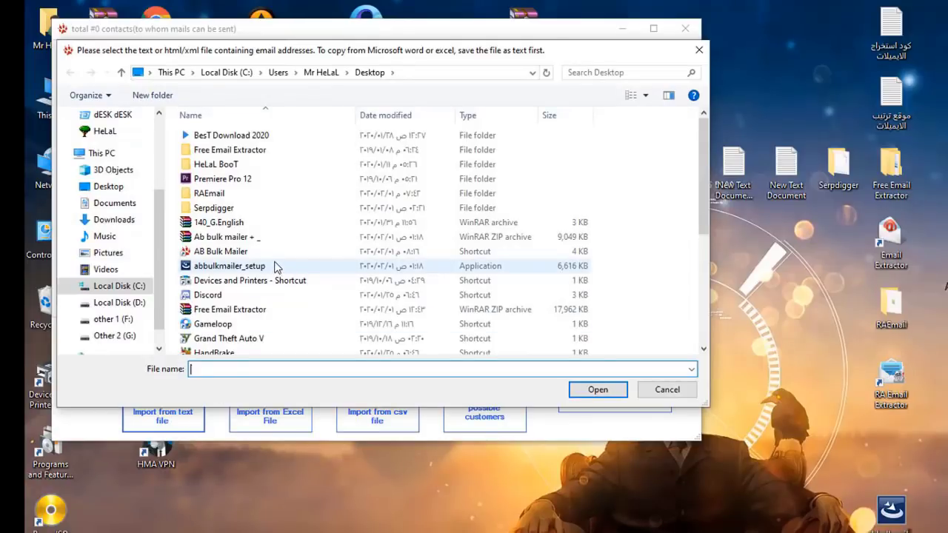
{"action": "left_click", "coordinate": [261, 224]}
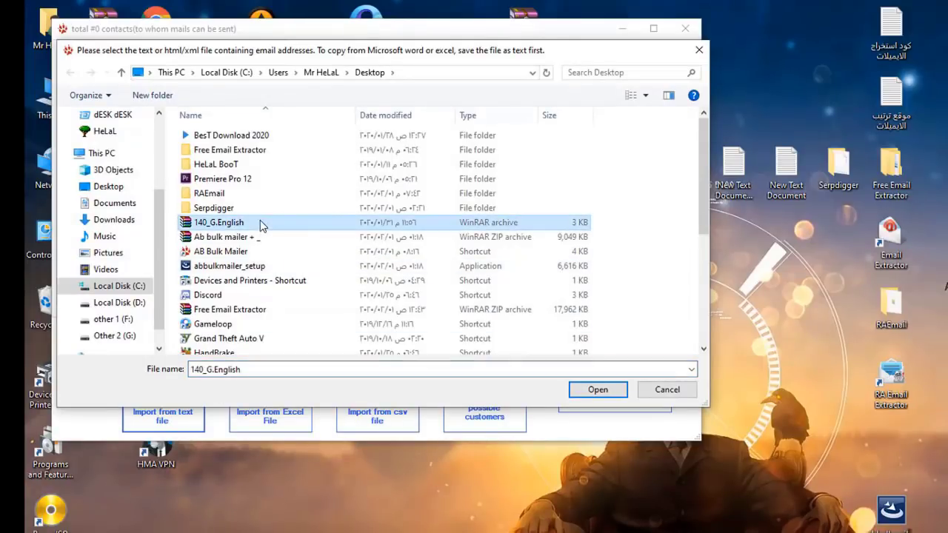
{"action": "left_click", "coordinate": [699, 51]}
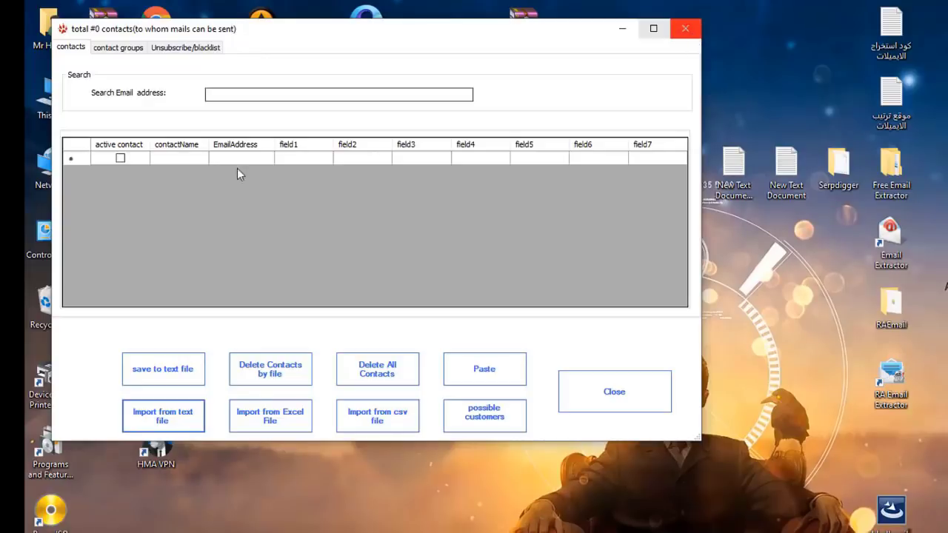
Step: Tick the first contact row as active, close the contacts list, and exit AB Bulk Mailer
{"action": "left_click", "coordinate": [121, 159]}
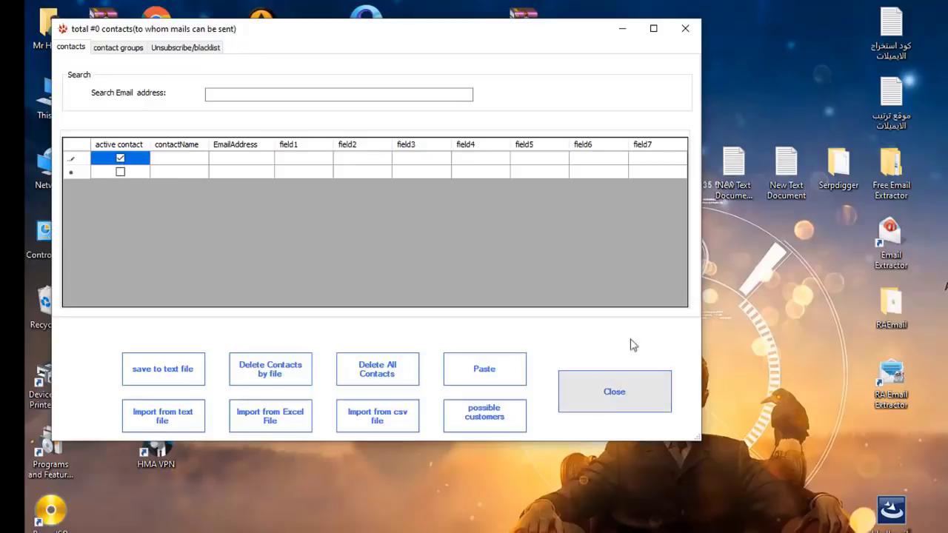
{"action": "left_click", "coordinate": [685, 29]}
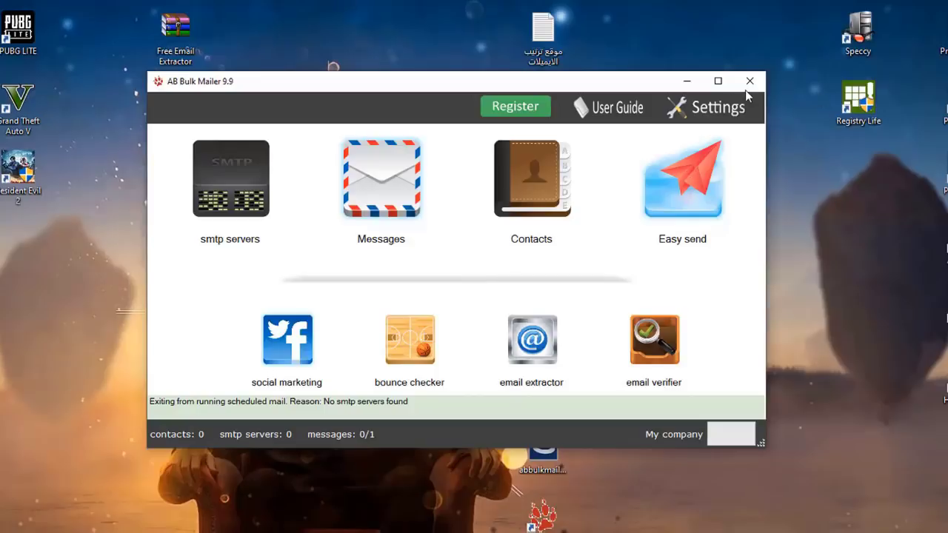
{"action": "left_click_drag", "start_coordinate": [561, 88], "coordinate": [290, 60]}
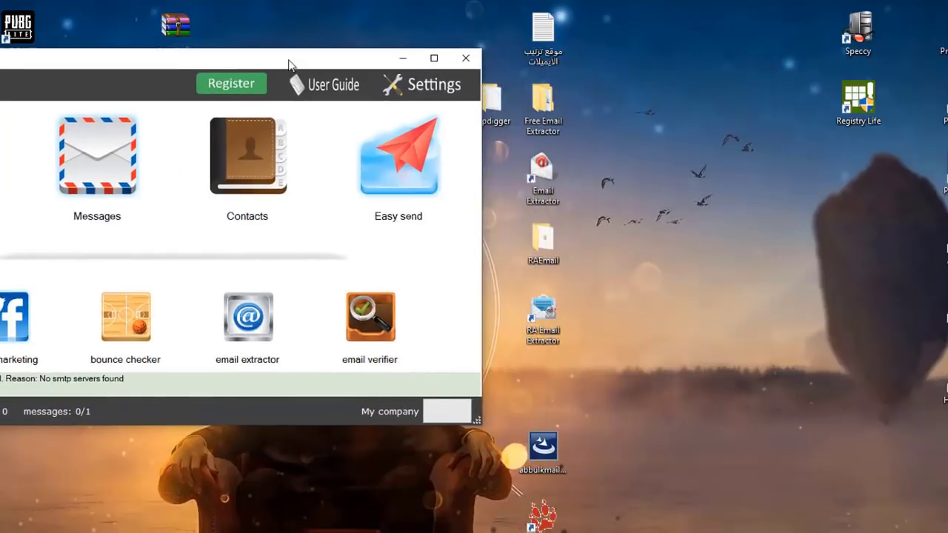
{"action": "left_click", "coordinate": [466, 57]}
{"action": "left_click_drag", "start_coordinate": [663, 4], "coordinate": [315, 441]}
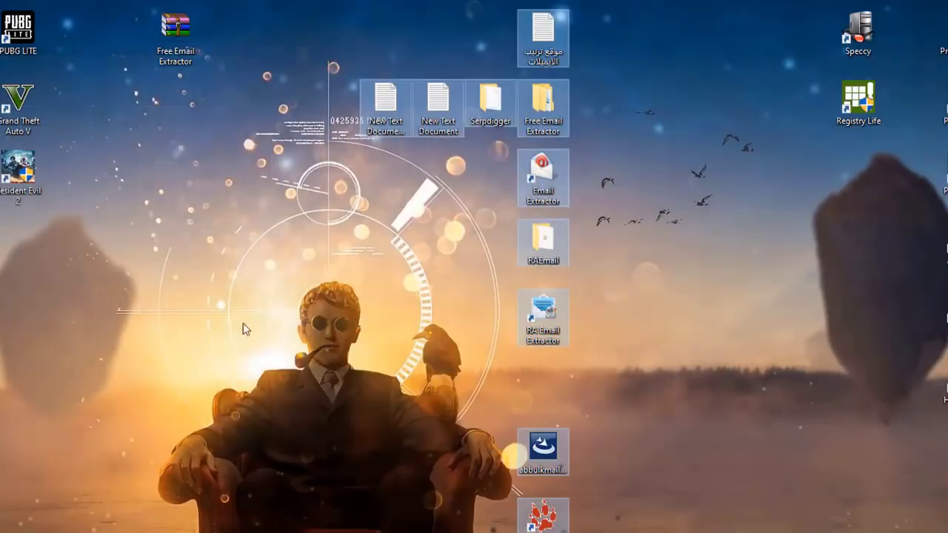
{"action": "left_click", "coordinate": [255, 292]}
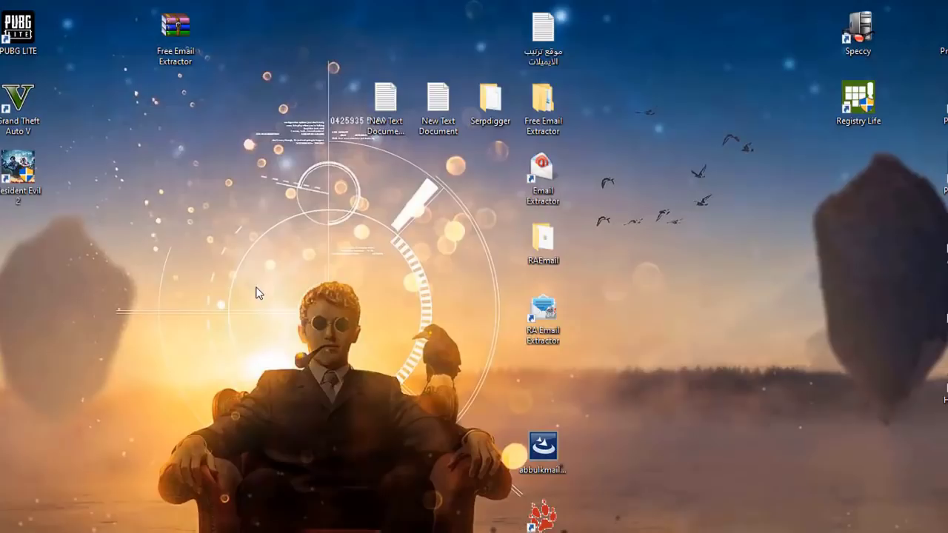